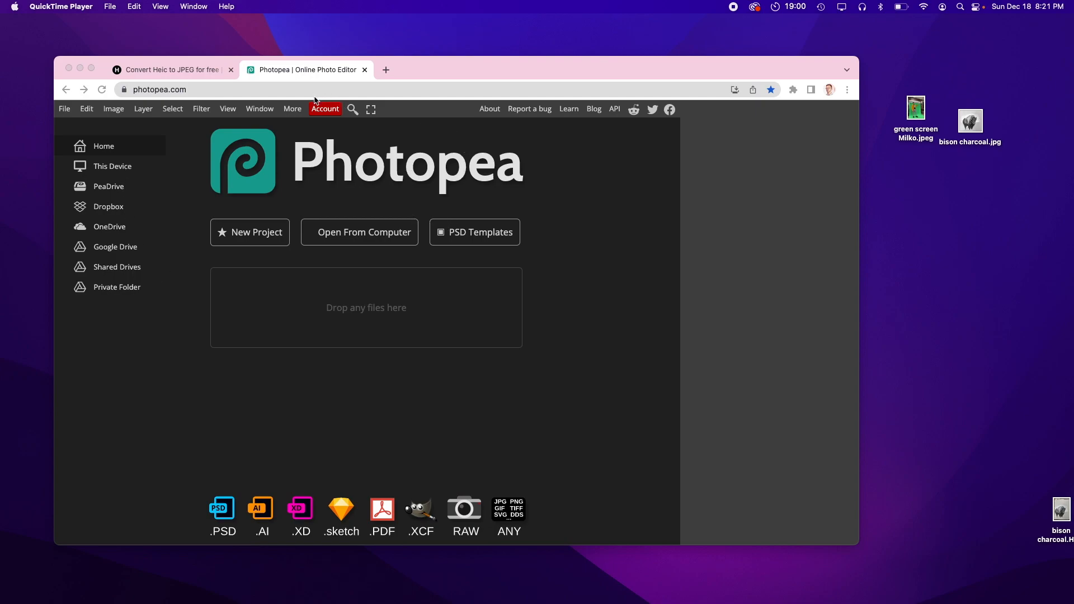
Step: Reposition the browser window and rearrange the image files on the desktop
drag(646, 70, 639, 49)
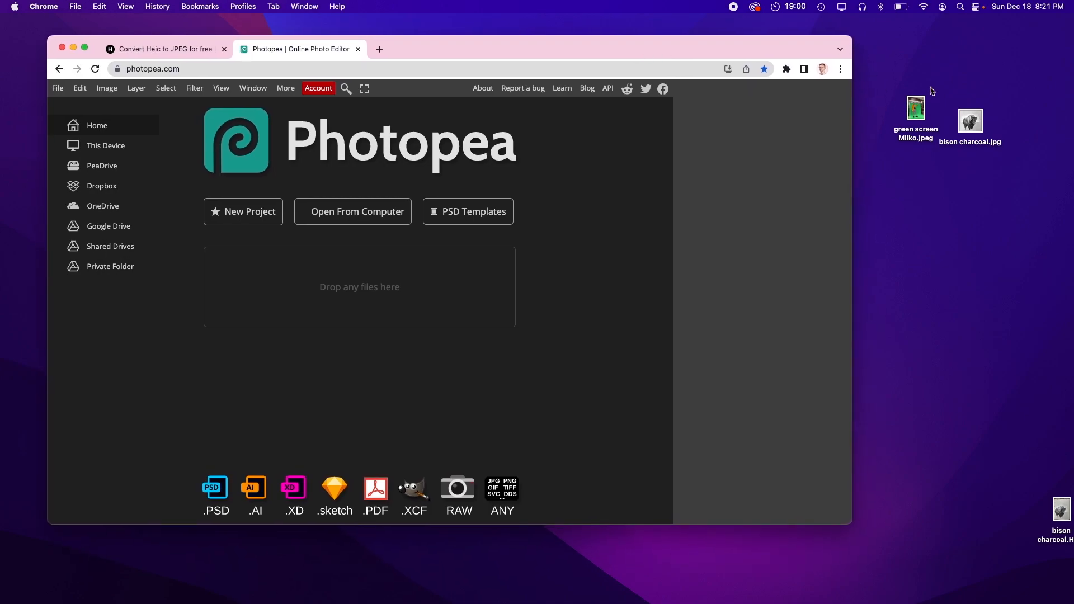
drag(916, 107, 975, 80)
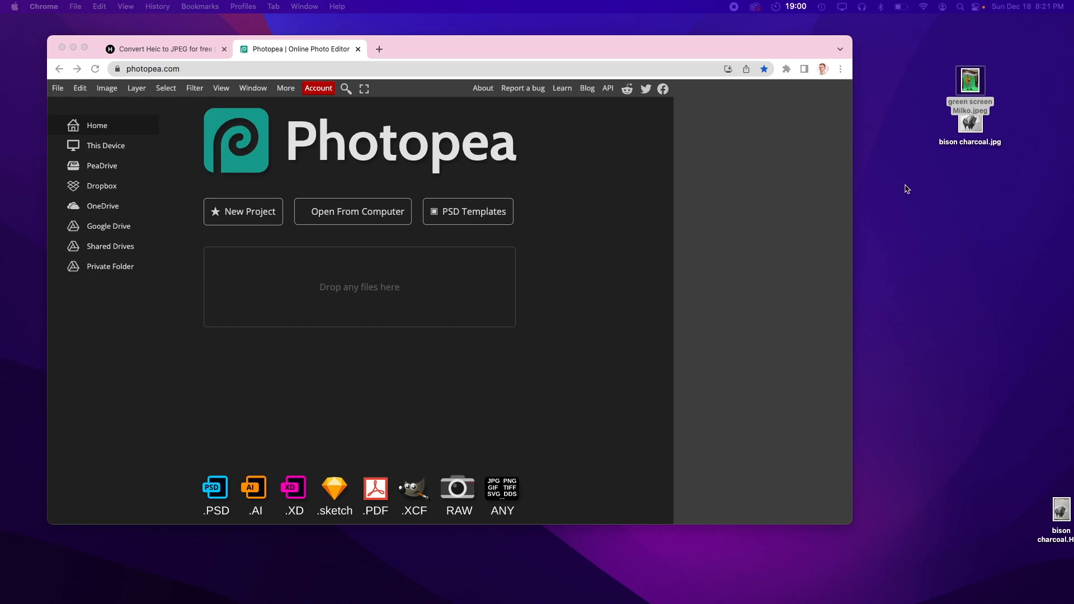
drag(973, 125, 1003, 179)
drag(970, 80, 1002, 112)
drag(1061, 510, 994, 264)
click(1007, 299)
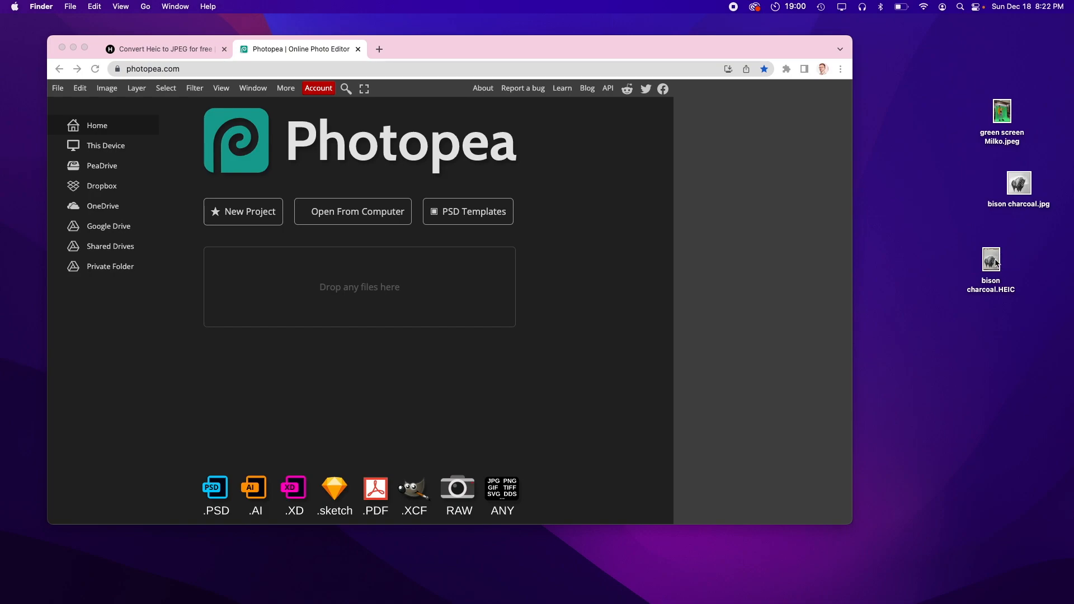
Step: Try to open bison charcoal.HEIC by dropping it into Photopea
drag(992, 261, 398, 279)
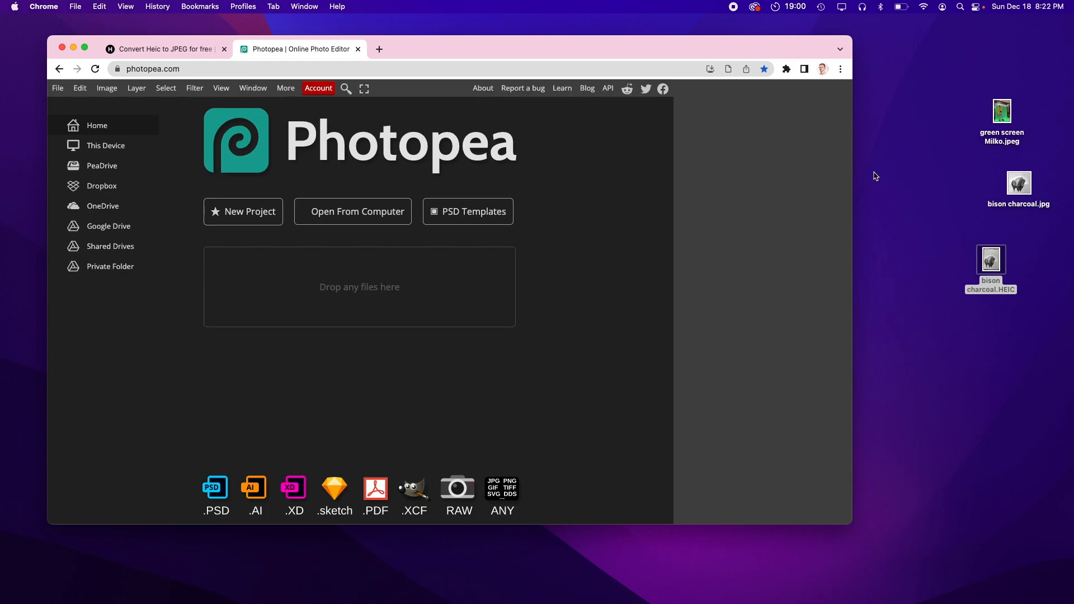
click(998, 332)
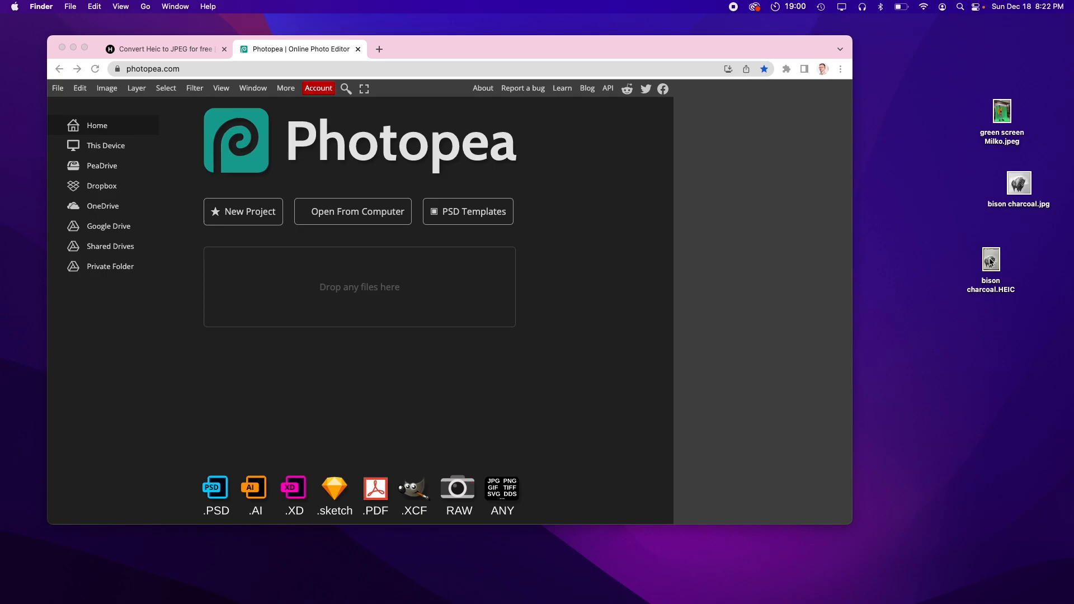
Step: Move the bison charcoal.HEIC file to the desktop corner and return to the Photopea tab
click(184, 54)
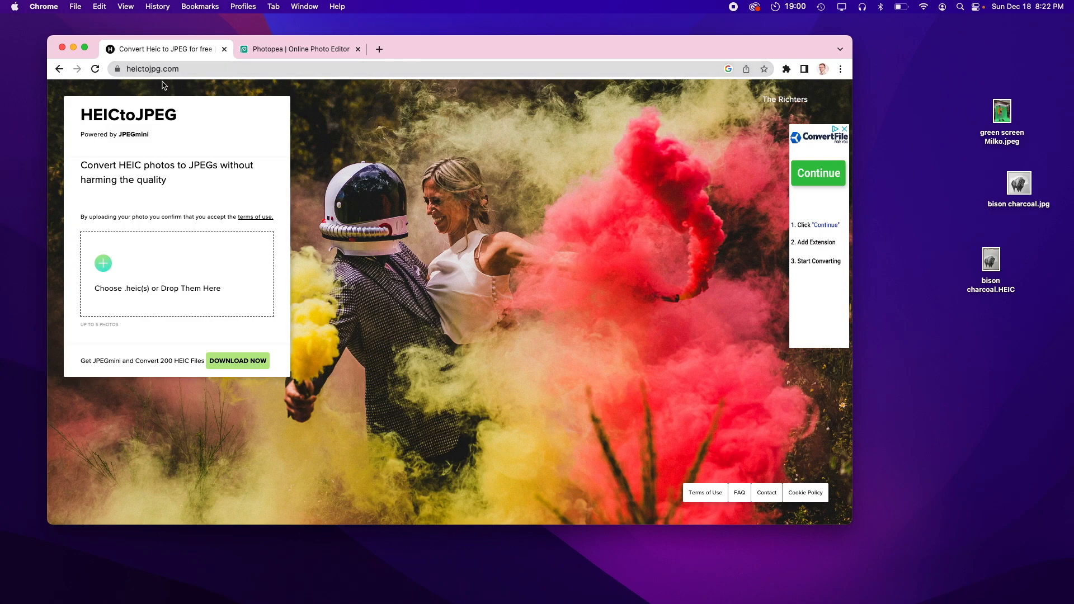
drag(991, 258, 1025, 488)
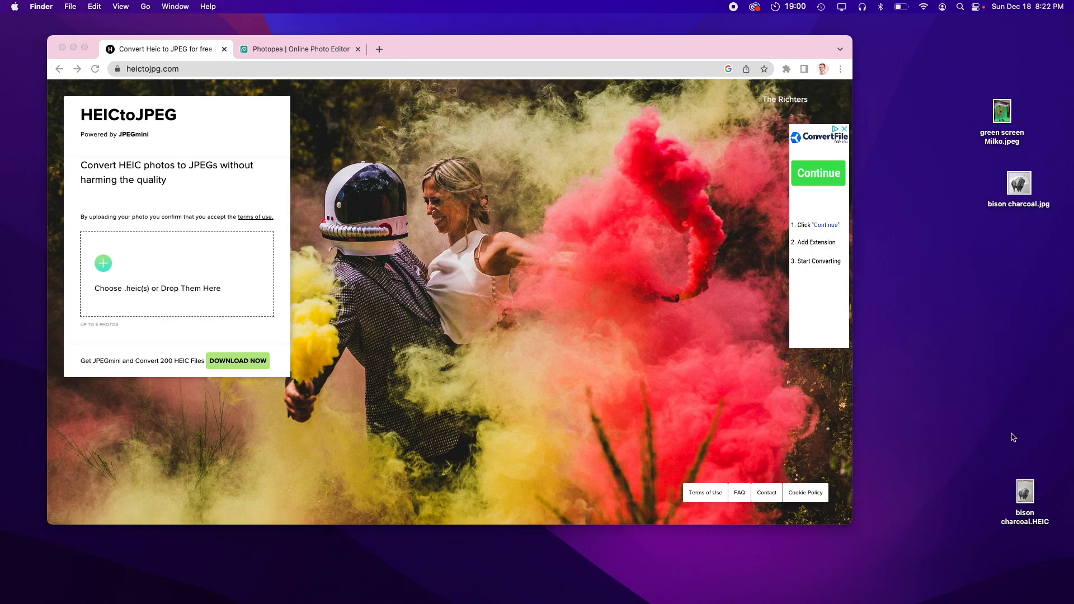
click(297, 50)
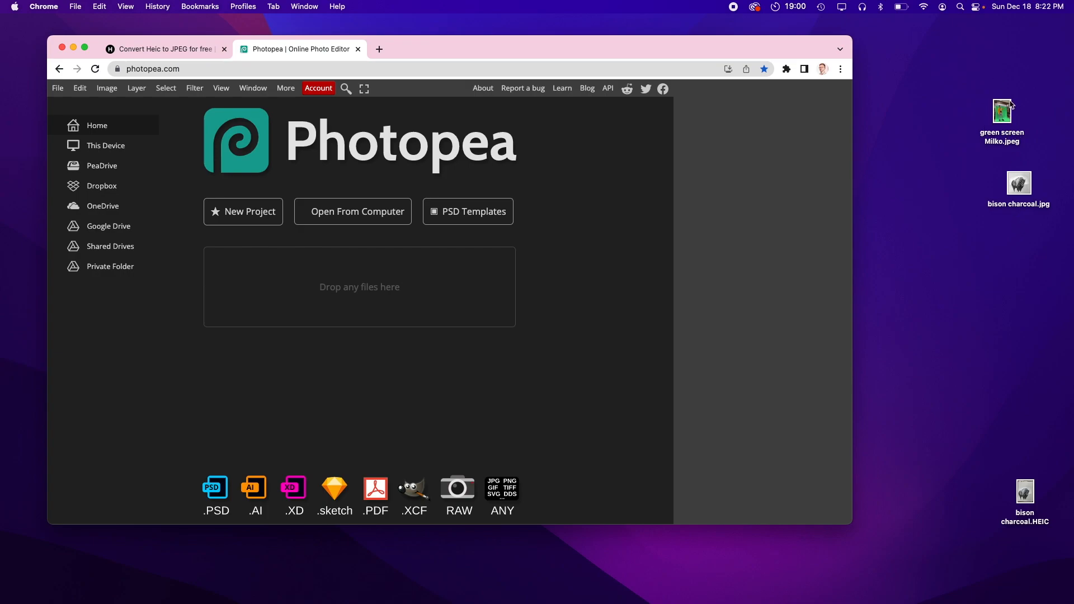
Step: Open green screen Milko.jpeg in Photopea by dropping it in, then enlarge the browser window
drag(1005, 107, 297, 273)
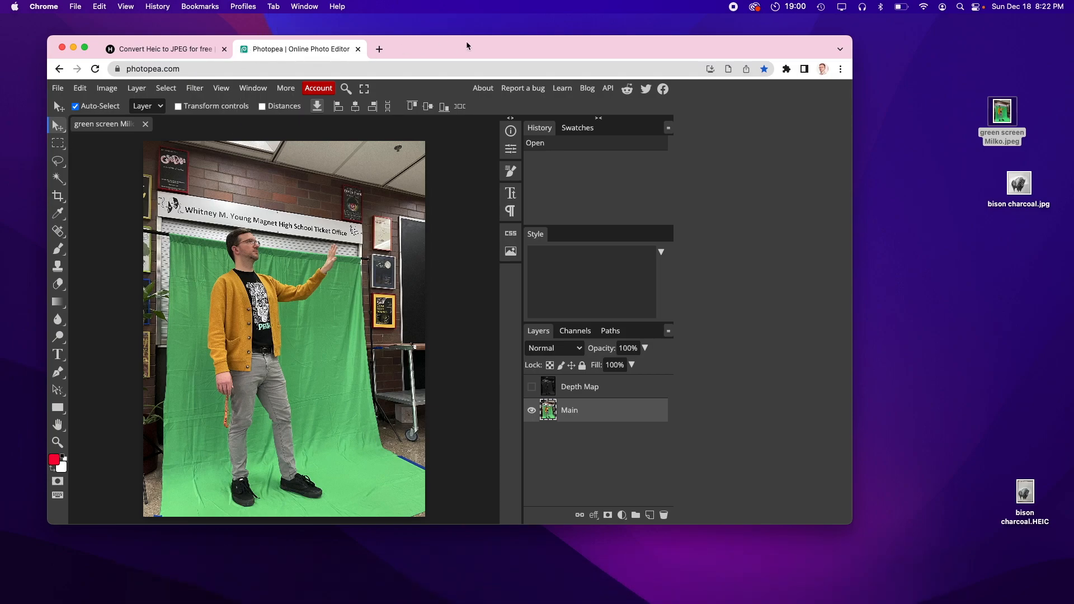
drag(488, 42, 486, 27)
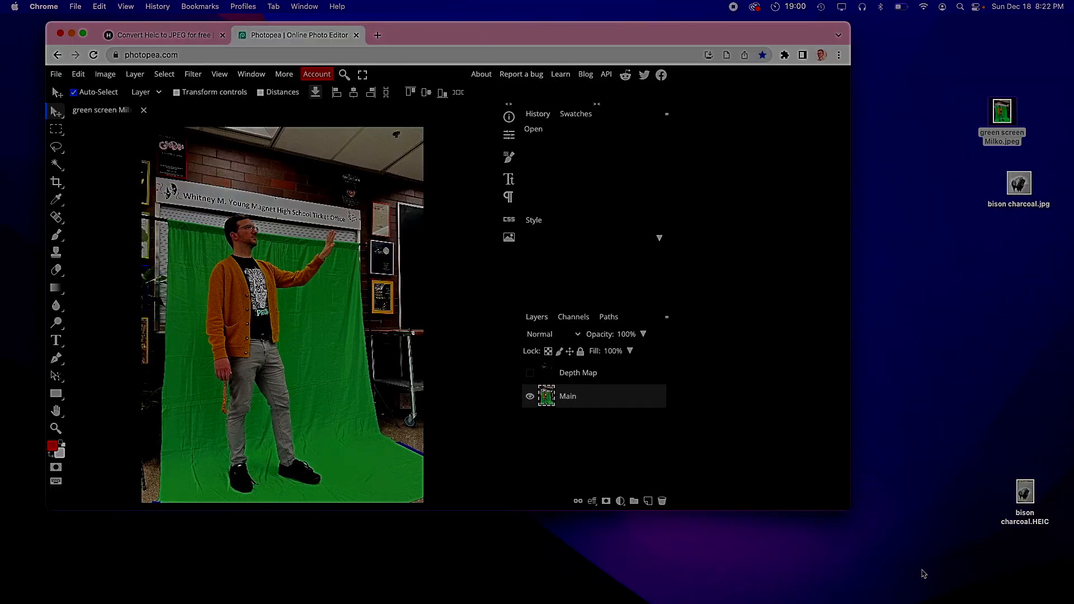
drag(851, 510, 1067, 599)
drag(515, 35, 478, 5)
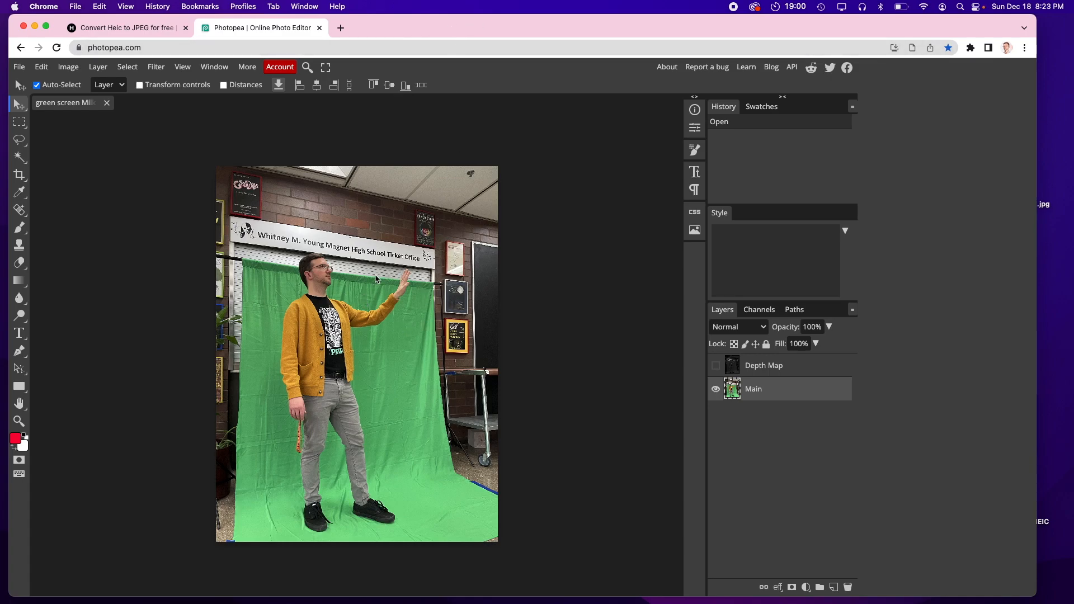
Step: Zoom in and out on the photo to inspect it
key(super+equal)
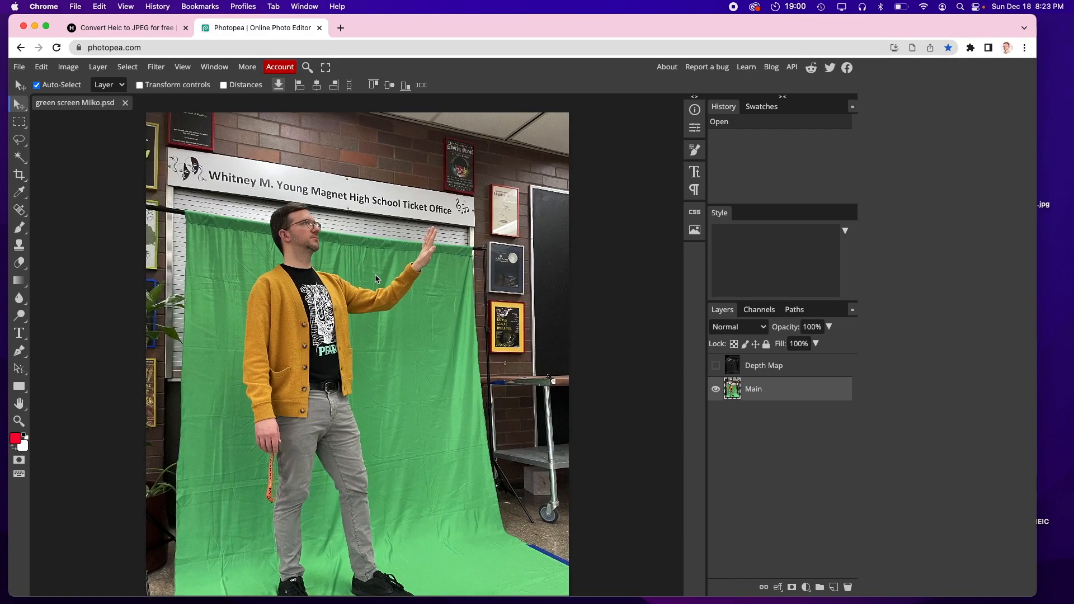
key(super+equal)
key(super+equal)
key(super+minus)
key(super+minus)
key(super+minus)
key(super+minus)
key(super+minus)
key(super+minus)
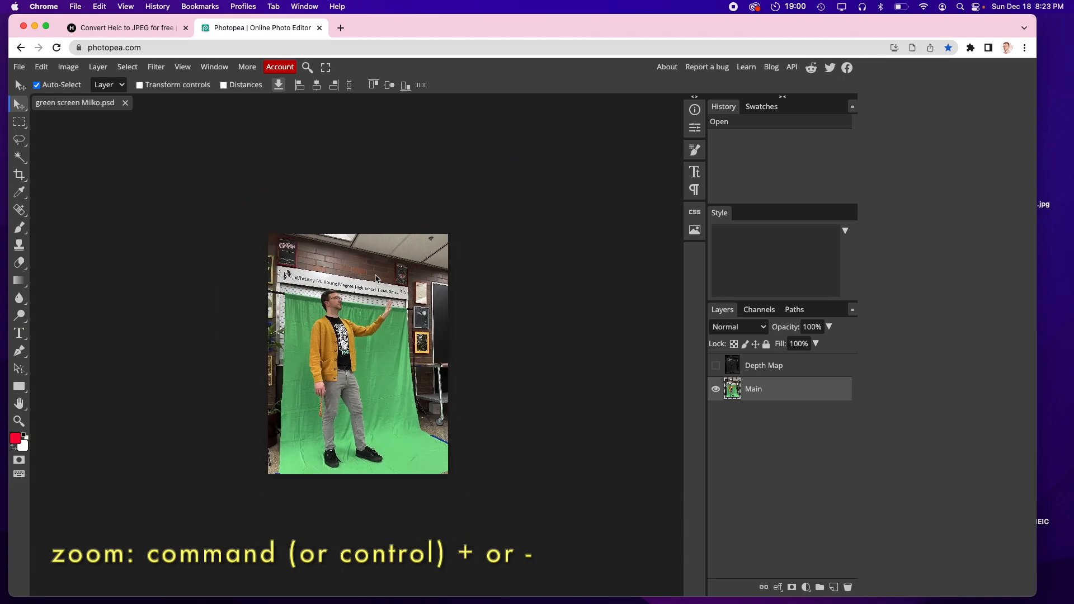
key(super+minus)
key(super+minus)
key(super+minus)
key(super+minus)
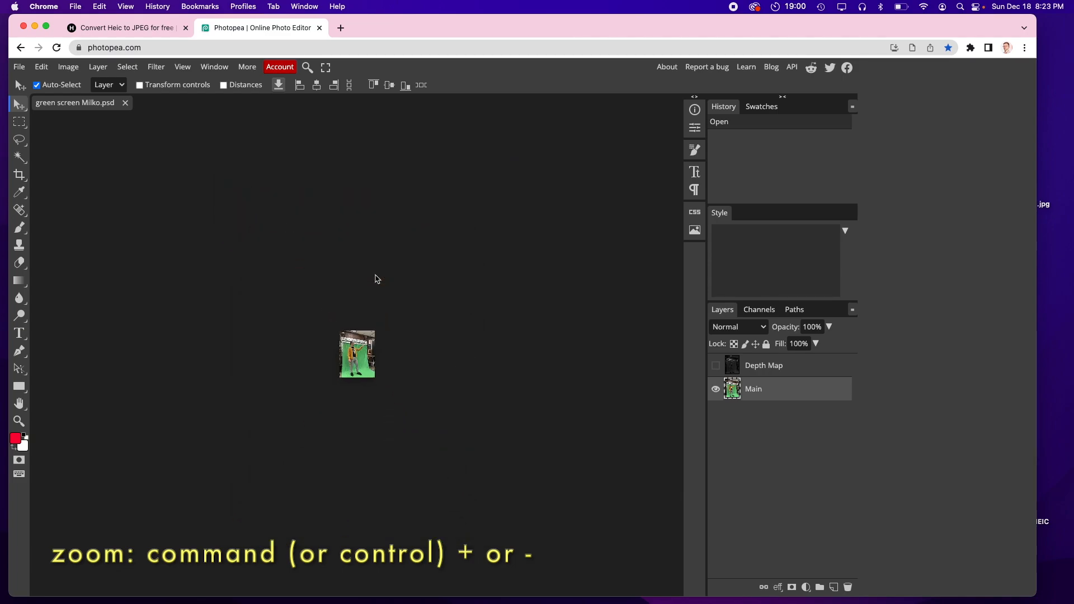
key(super+equal)
key(super+equal)
key(super+equal)
key(super+equal)
key(super+equal)
key(super+equal)
key(super+equal)
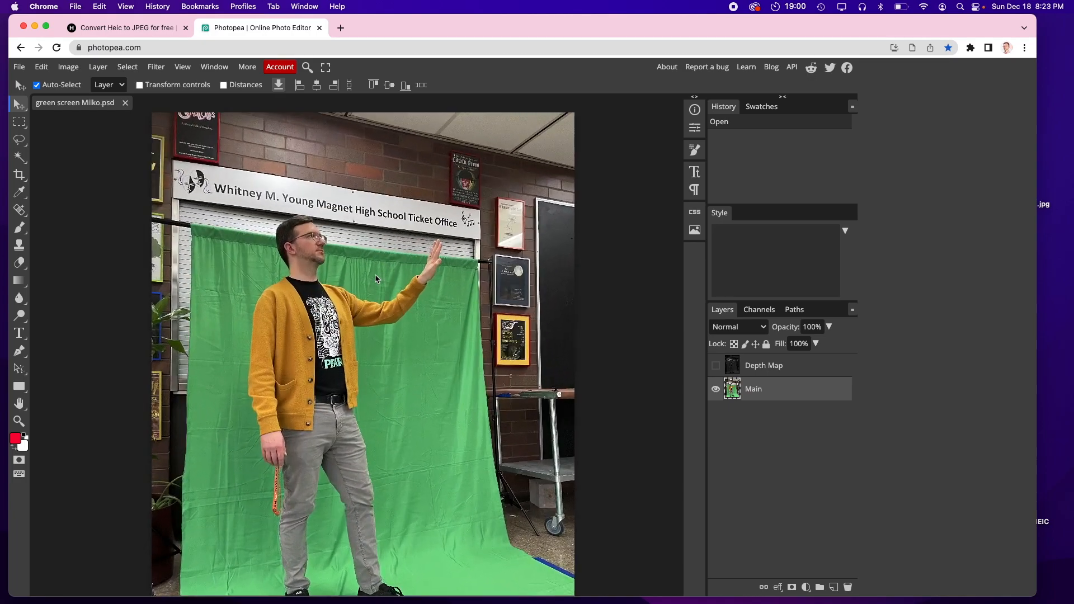
Step: Paint a test stroke across the photo with the Brush tool and undo it
click(19, 227)
mouse_move(244, 266)
mouse_down()
mouse_move(337, 281)
mouse_move(421, 338)
mouse_move(269, 380)
mouse_move(306, 408)
mouse_move(368, 402)
mouse_move(395, 288)
mouse_up()
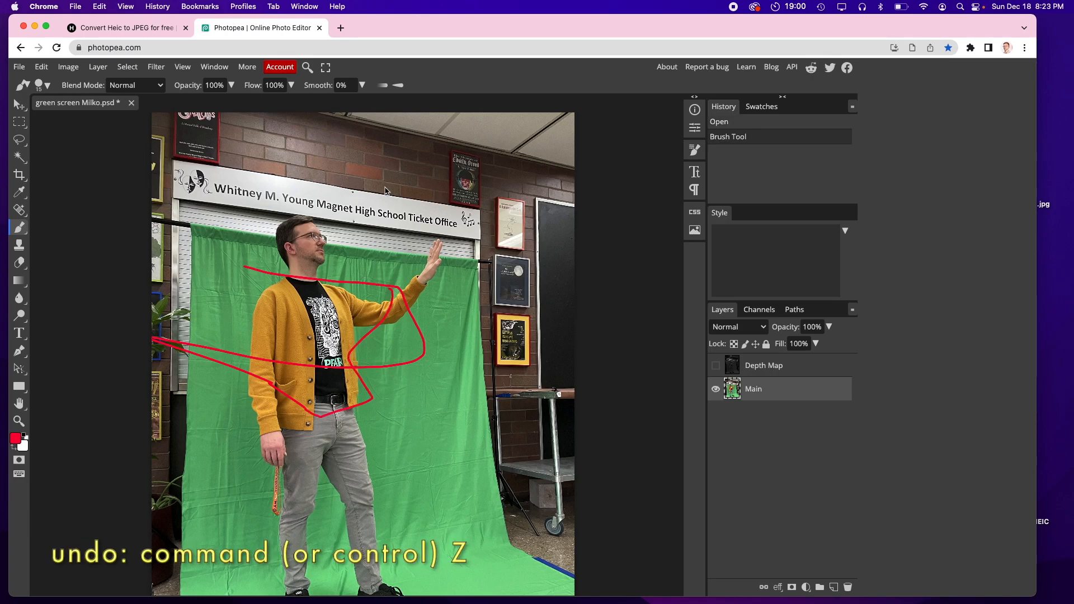
key(cmd+z)
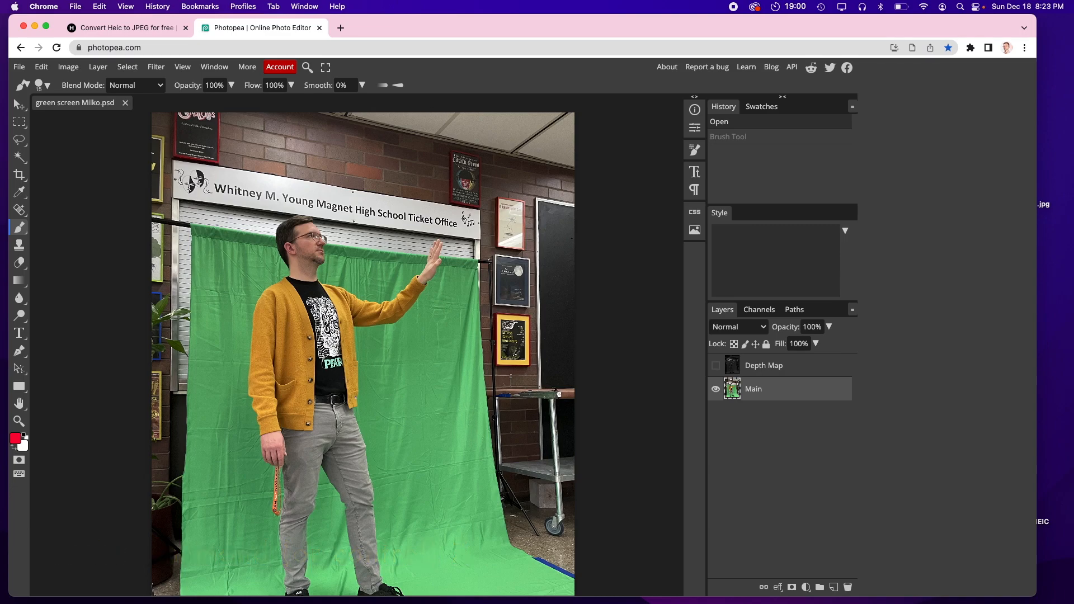
Step: Select the green backdrop with Color Range, sampling several spots of the screen in add mode
scroll(358, 391, down, 4)
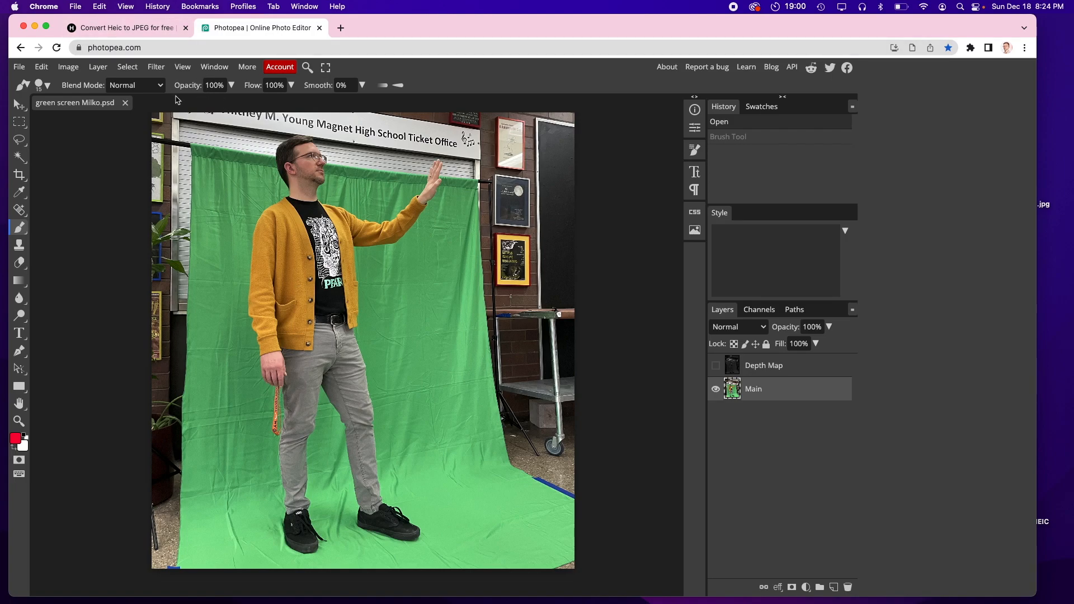
click(127, 67)
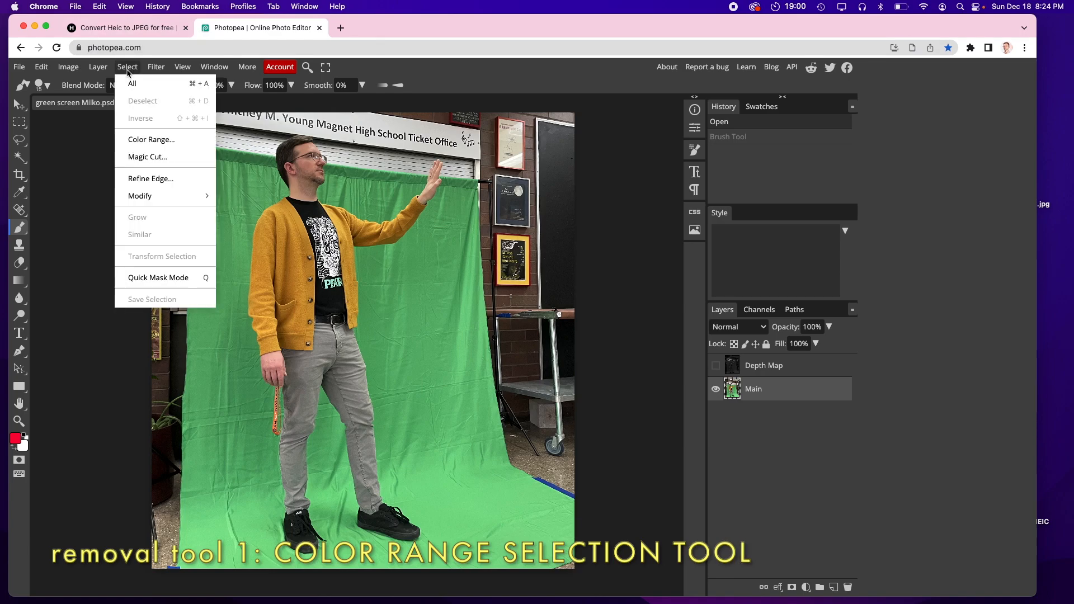
click(151, 140)
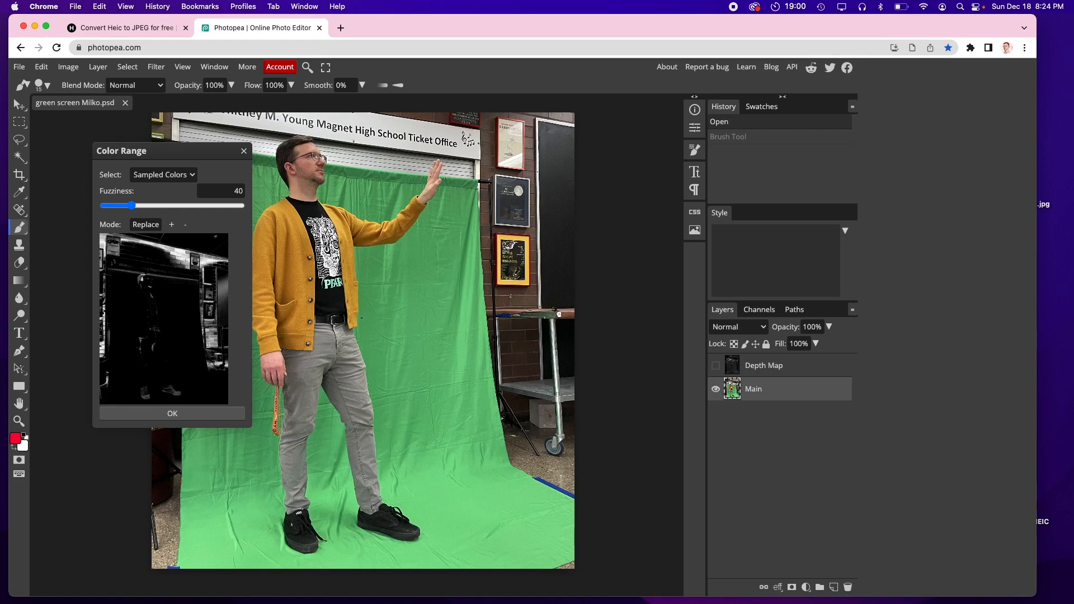
click(372, 287)
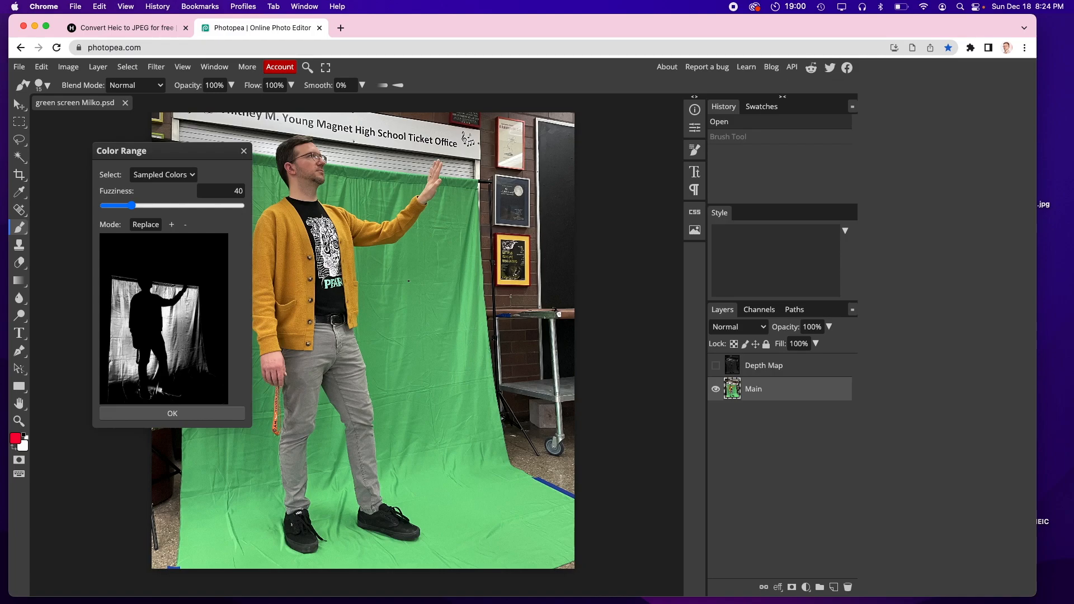
click(433, 288)
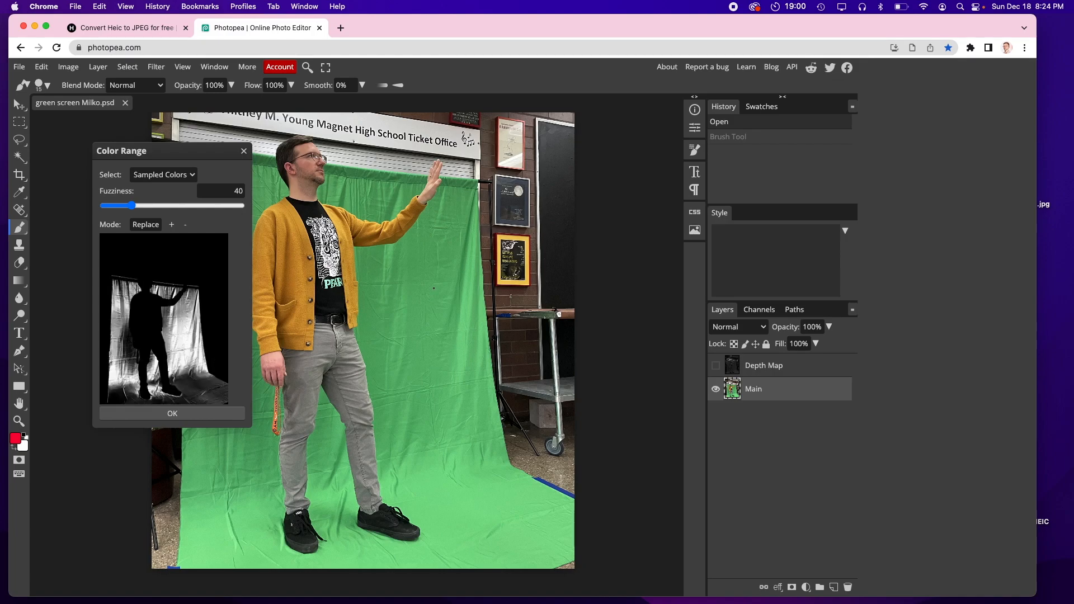
click(203, 347)
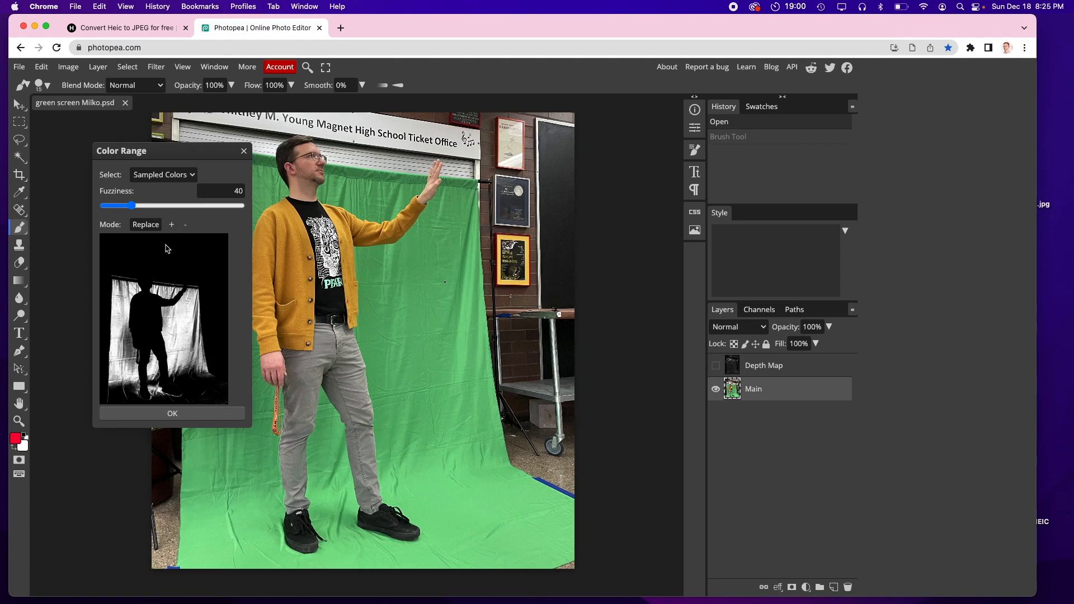
click(172, 227)
click(417, 265)
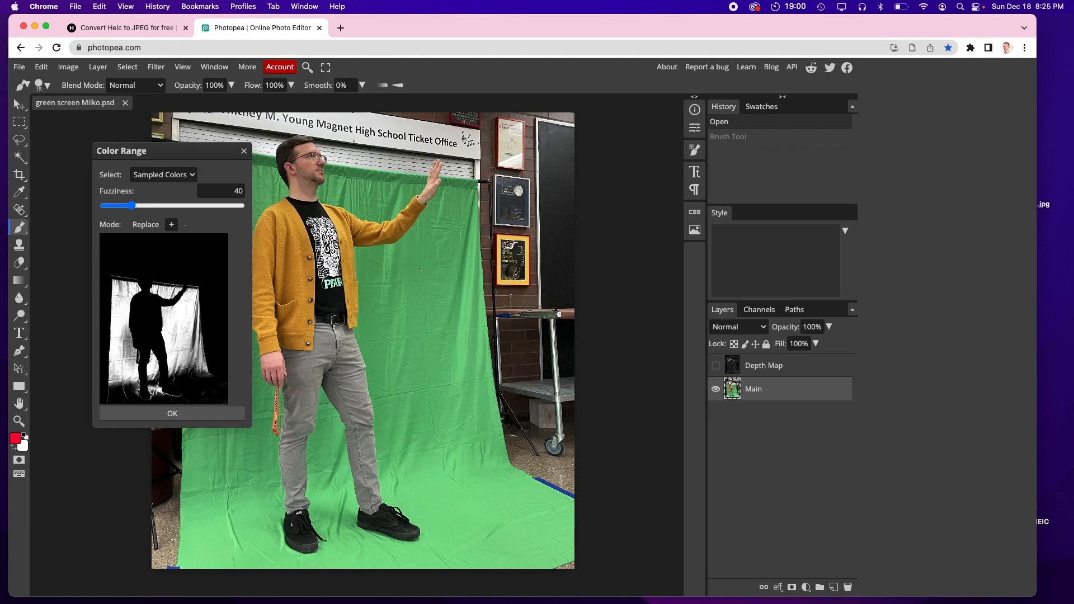
click(464, 318)
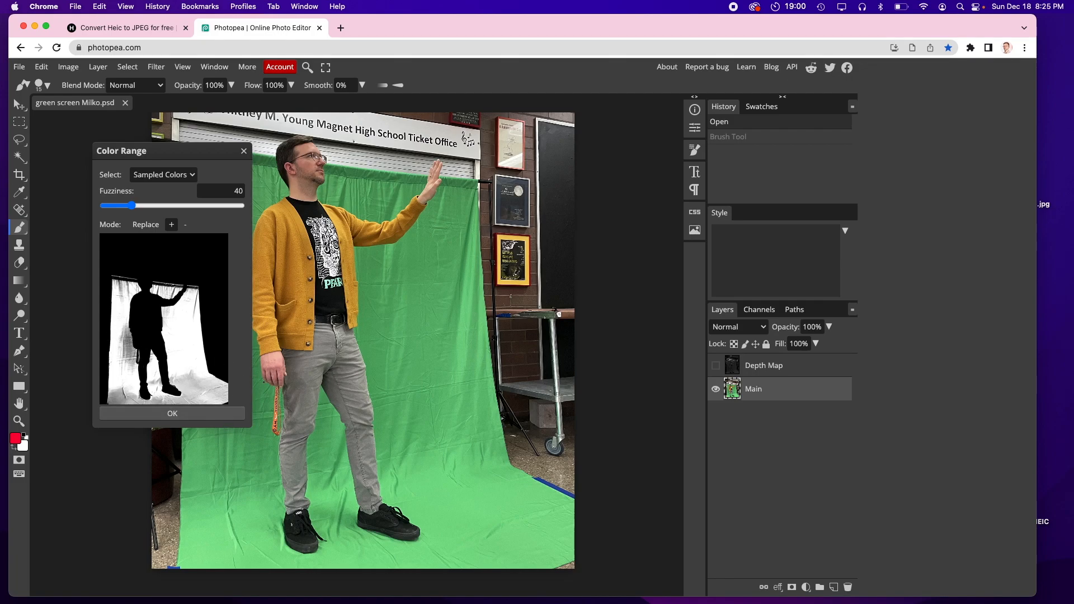
click(256, 390)
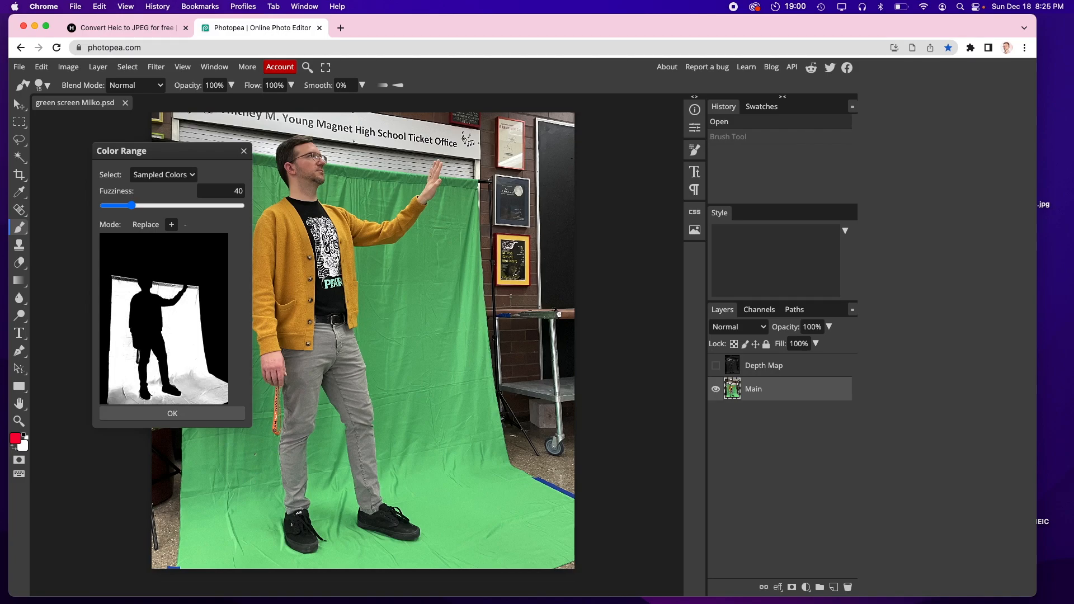
click(208, 520)
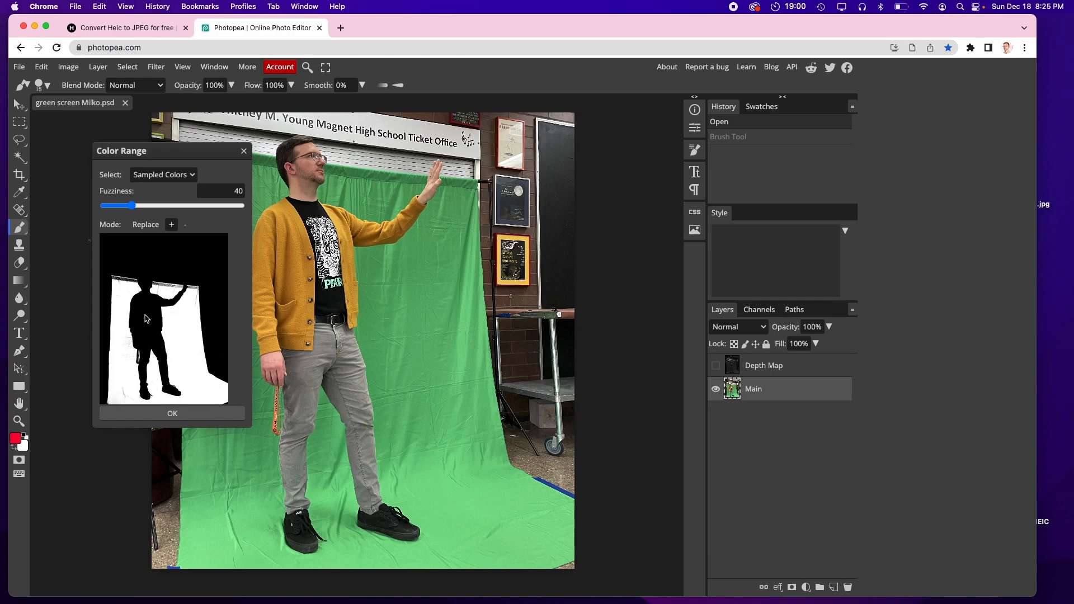
click(172, 415)
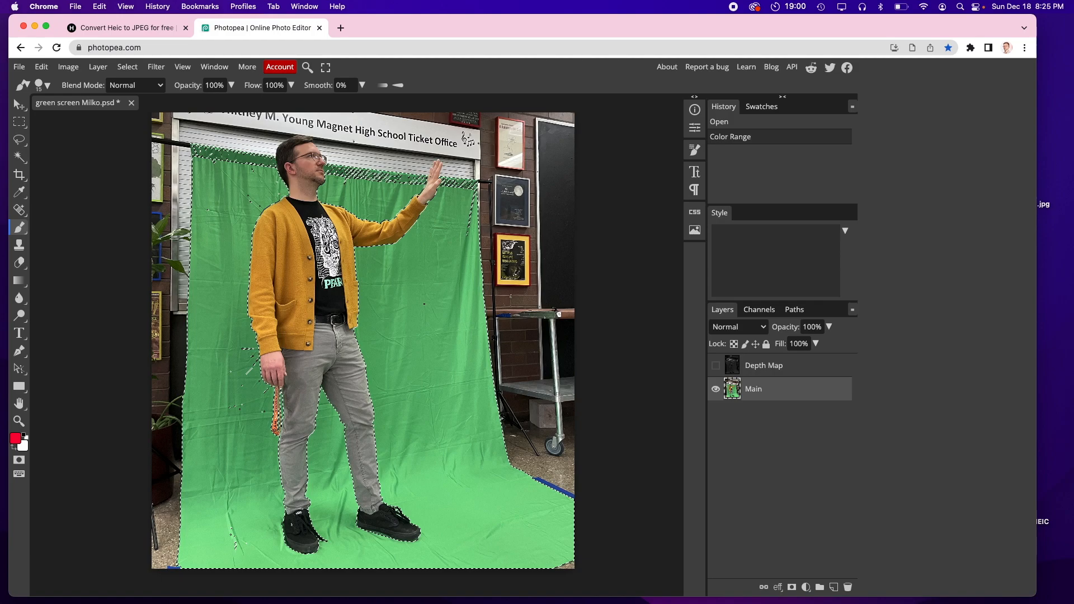
Step: Delete the selected green area and undo the deletion
key(BackSpace)
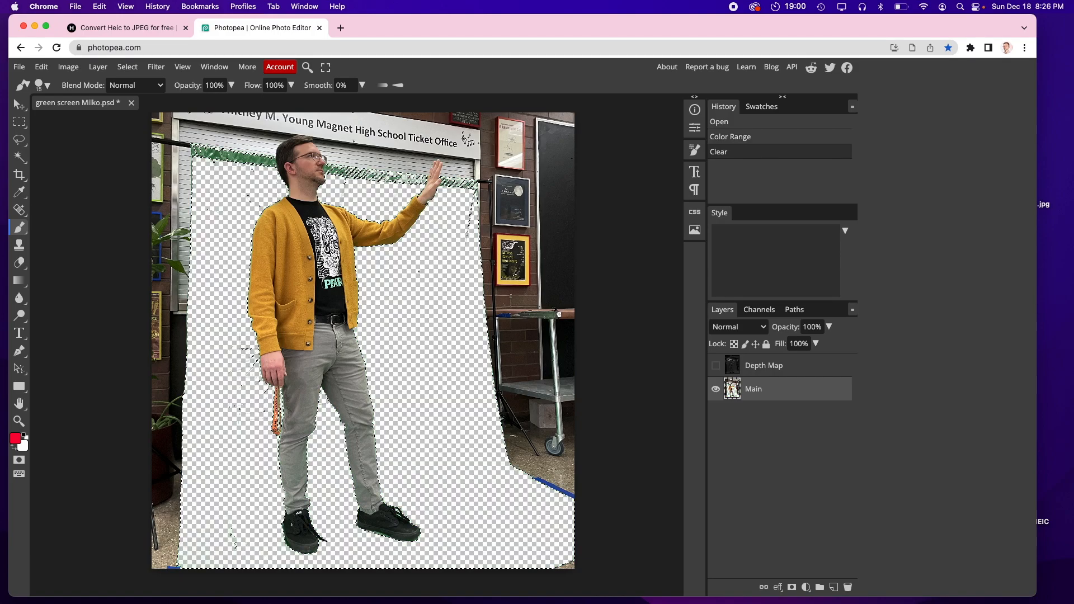
key(ctrl+z)
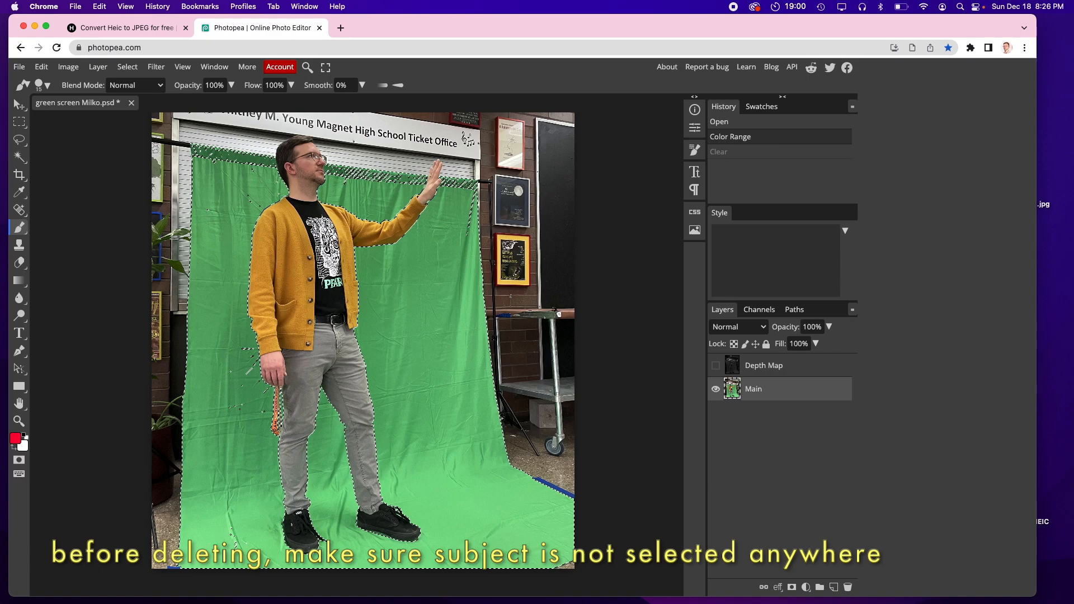
Step: Enlarge the Eraser brush and erase part of the green backdrop left of the person
click(19, 264)
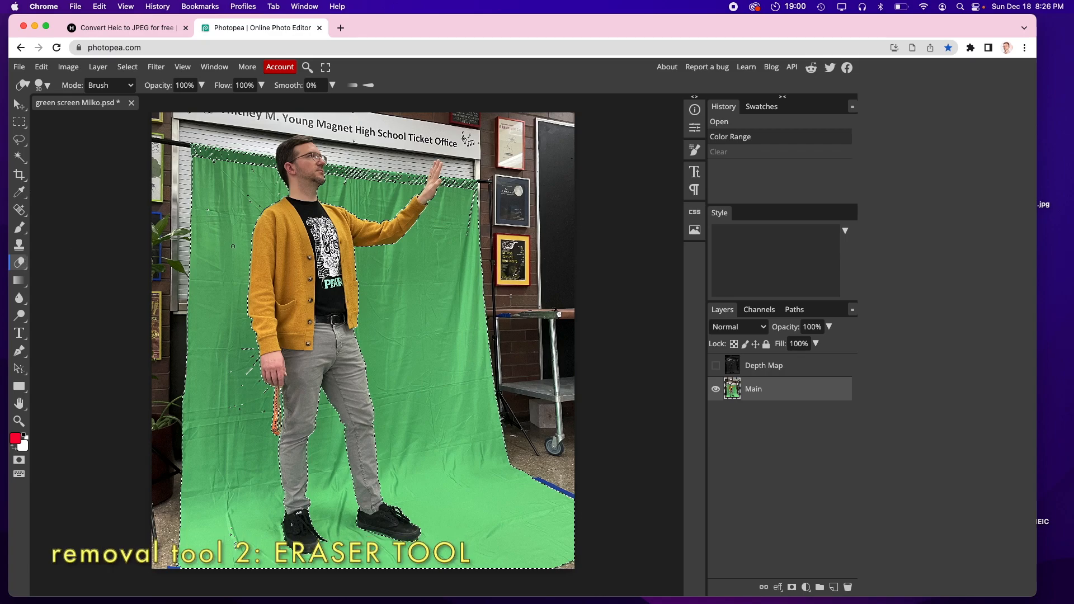
key(bracketright)
key(bracketright)
key(bracketright)
key(bracketright)
key(bracketright)
key(bracketright)
key(bracketright)
key(bracketright)
key(bracketright)
mouse_move(232, 235)
mouse_down()
mouse_move(246, 342)
mouse_move(248, 232)
mouse_move(223, 401)
mouse_move(195, 263)
mouse_move(169, 361)
mouse_move(189, 394)
mouse_move(216, 311)
mouse_move(201, 370)
mouse_move(214, 347)
mouse_up()
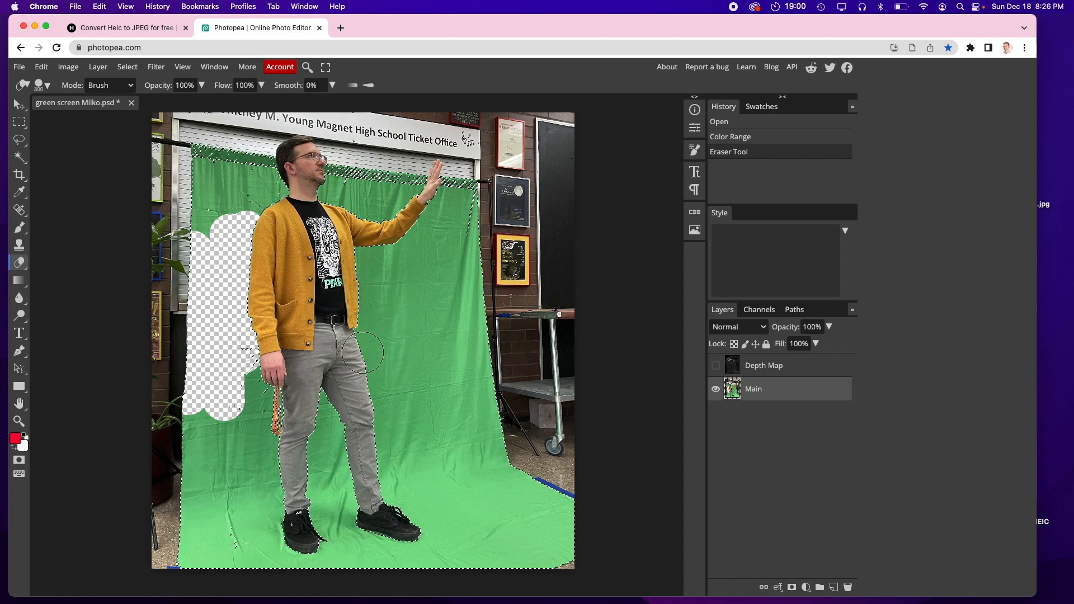
mouse_move(260, 377)
mouse_down()
mouse_move(249, 386)
mouse_move(268, 414)
mouse_up()
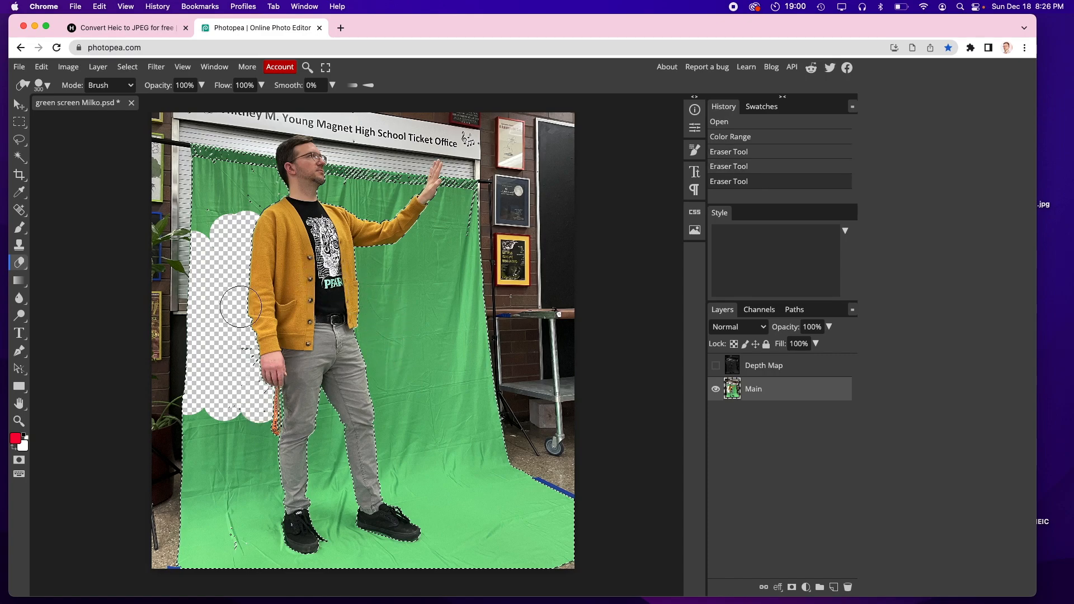
drag(242, 274, 245, 232)
mouse_move(245, 230)
mouse_down()
mouse_move(254, 197)
mouse_move(239, 227)
mouse_move(208, 193)
mouse_up()
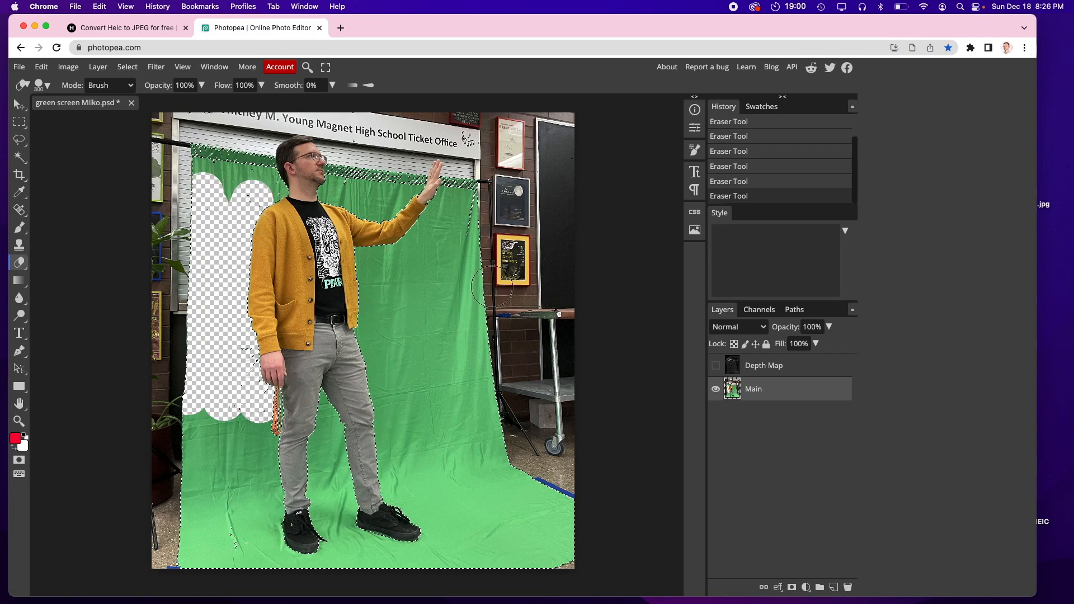
Step: Delete the selected green screen area
key(Delete)
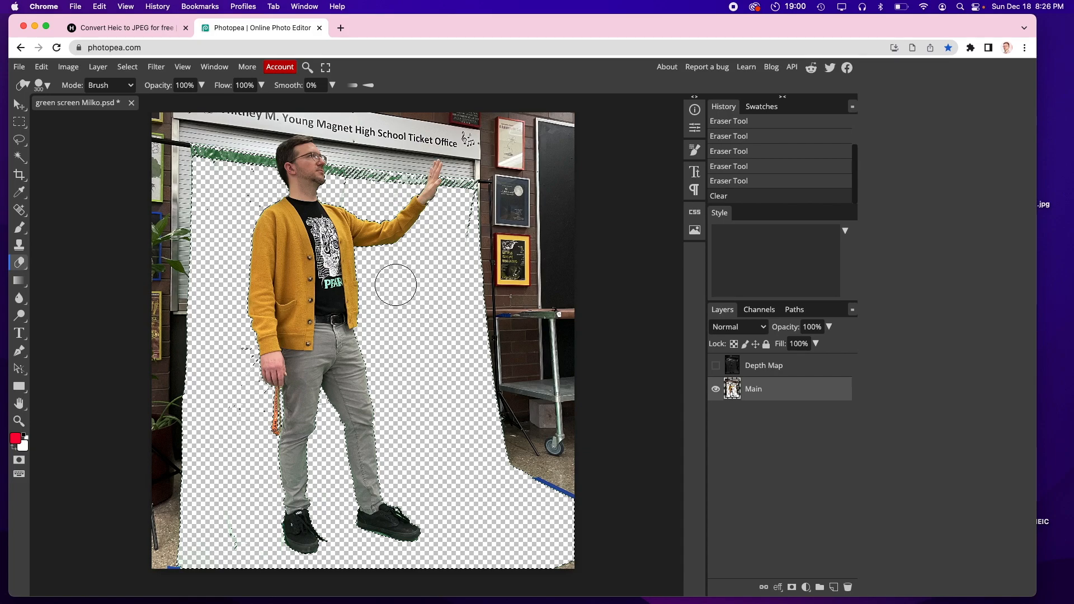
Step: Deselect, switch to the Eraser with a larger brush and erase the backdrop area right of the person
key(super+d)
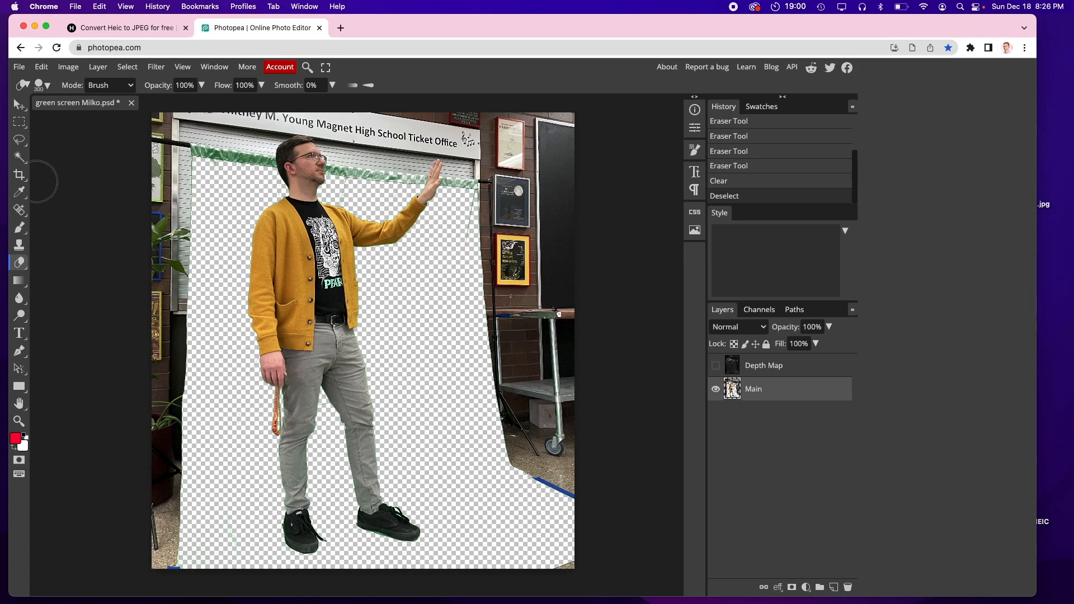
click(16, 264)
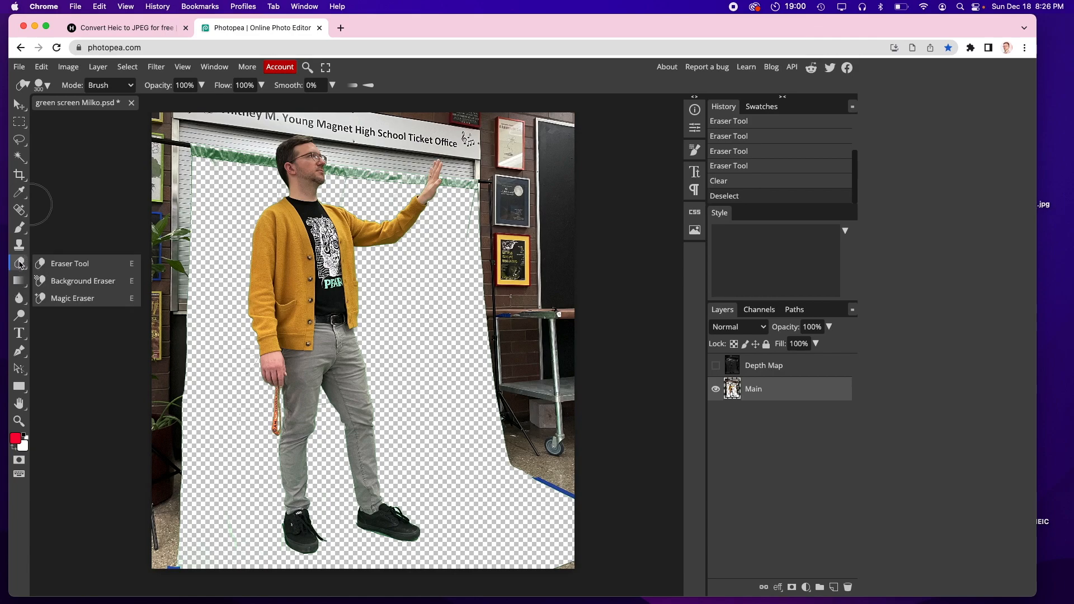
click(63, 264)
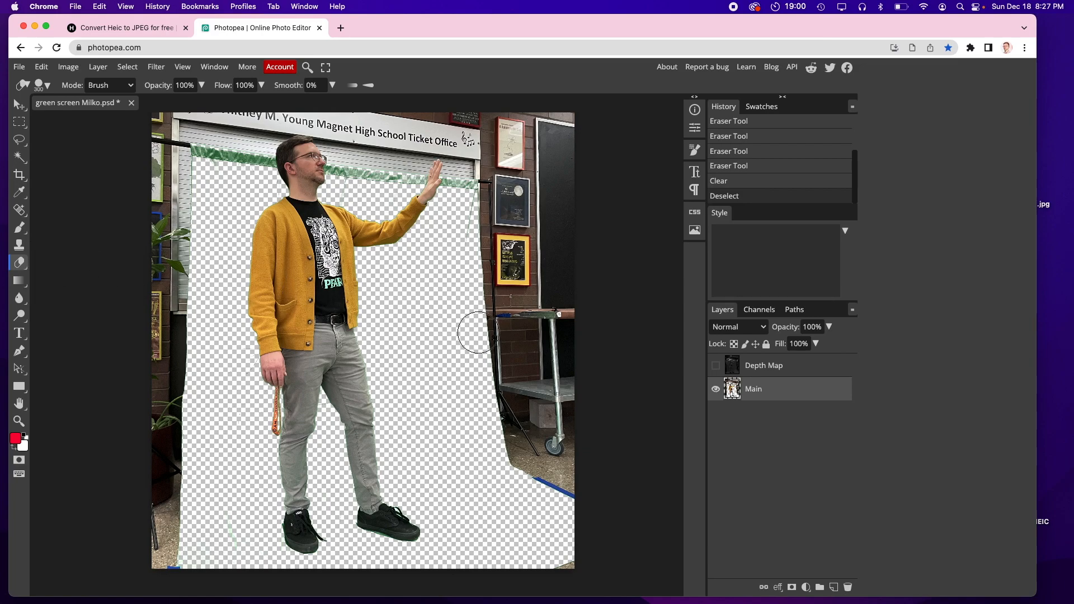
key(bracketright)
key(bracketright)
key(bracketright)
key(bracketright)
mouse_move(505, 326)
mouse_down()
mouse_move(513, 502)
mouse_move(513, 380)
mouse_move(545, 471)
mouse_move(521, 189)
mouse_move(512, 193)
mouse_move(550, 120)
mouse_move(615, 397)
mouse_up()
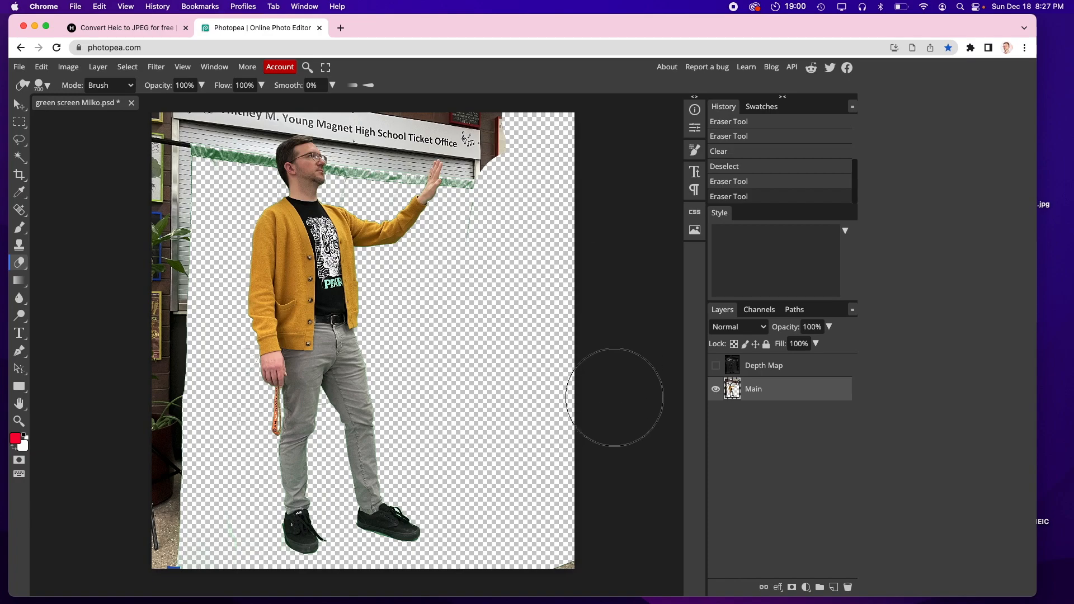
mouse_move(144, 443)
mouse_down()
mouse_move(115, 499)
mouse_move(180, 552)
mouse_move(159, 229)
mouse_move(179, 108)
mouse_move(216, 101)
mouse_move(108, 203)
mouse_move(253, 246)
mouse_up()
mouse_move(354, 256)
mouse_down()
mouse_move(511, 299)
mouse_move(532, 324)
mouse_up()
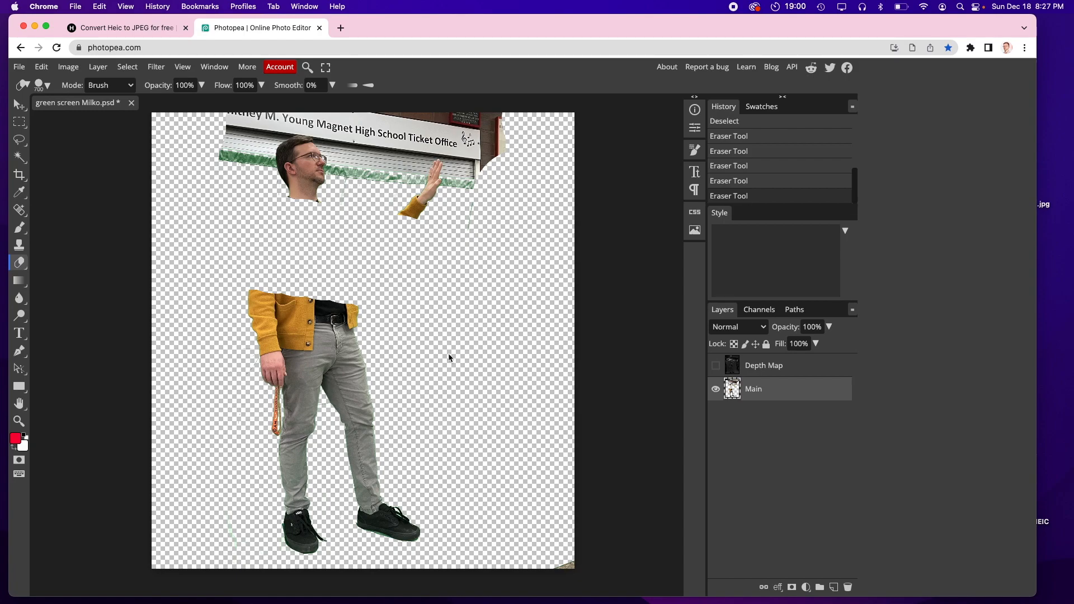
key(super+z)
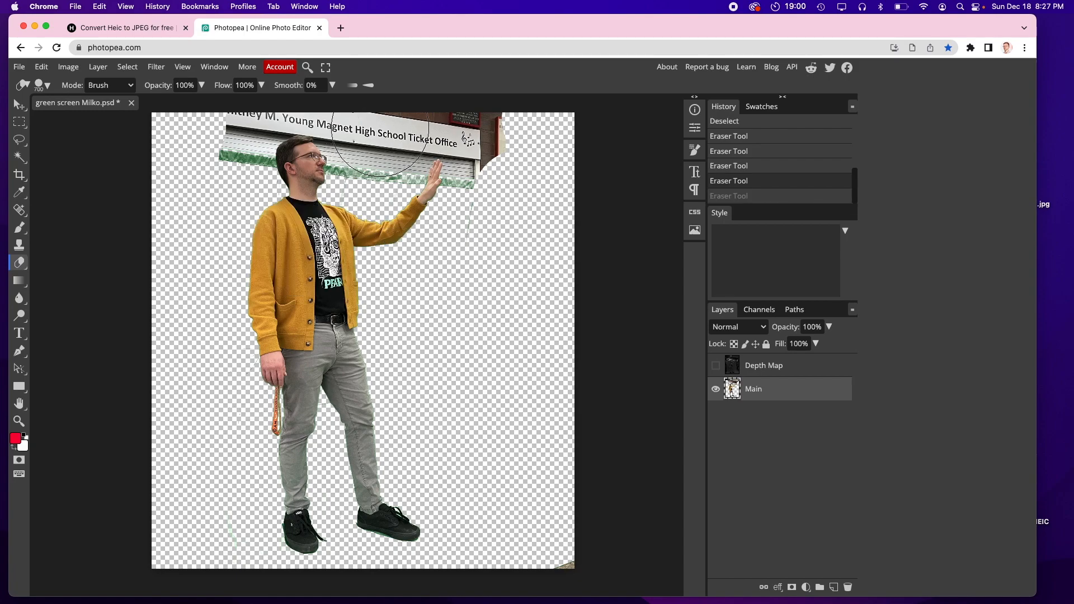
Step: Erase two round patches of the sign above the person's head
click(381, 141)
click(215, 141)
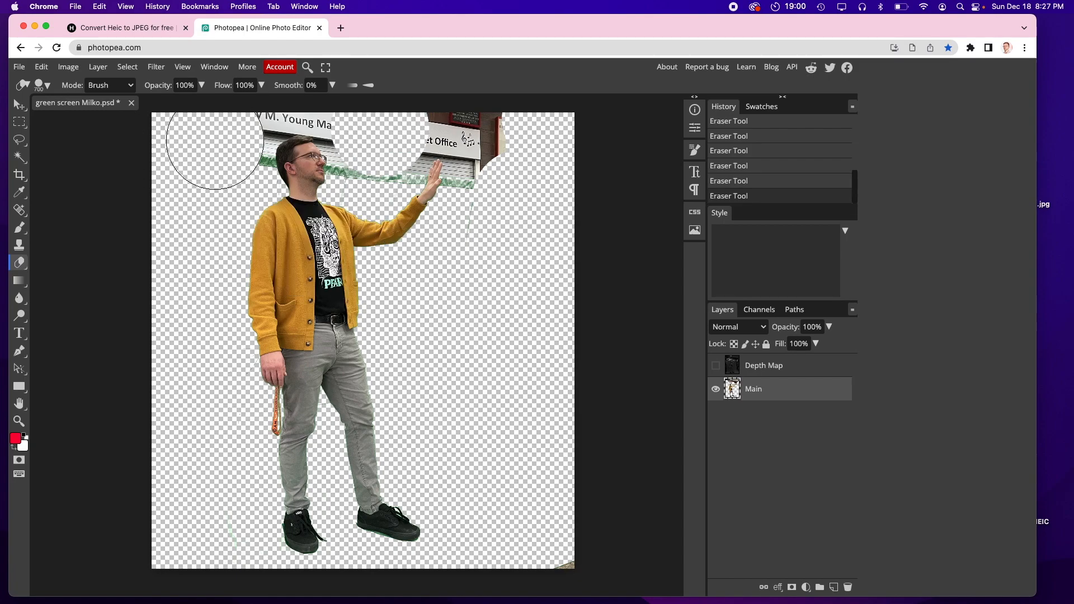
Step: Zoom in on the raised hand and erase the sign left of the fingers with a smaller brush, undoing the last two strokes
scroll(215, 151, up, 5)
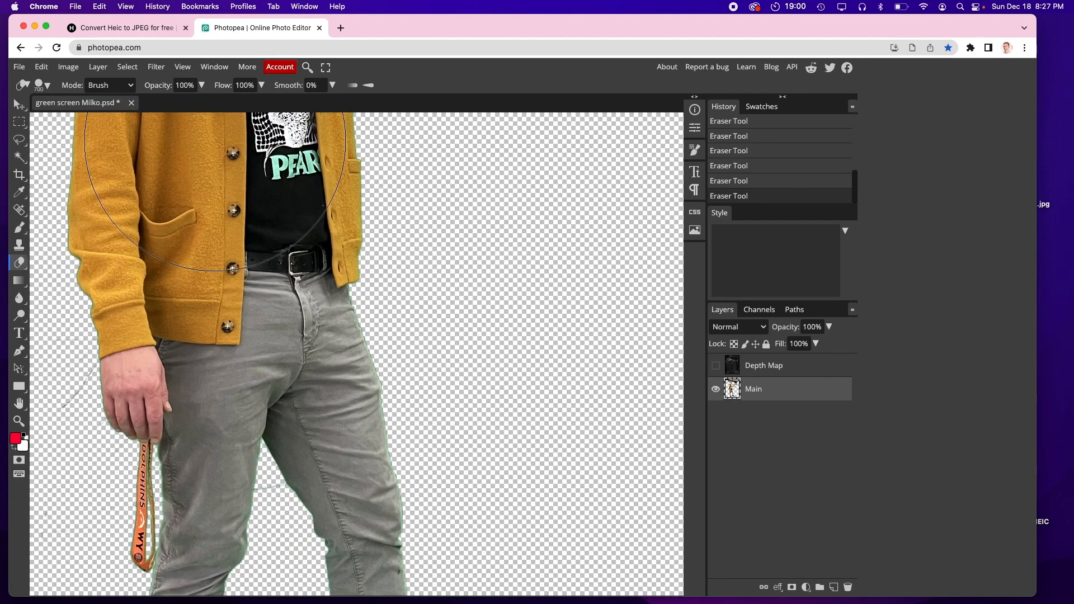
scroll(649, 278, down, 1)
scroll(505, 363, up, 5)
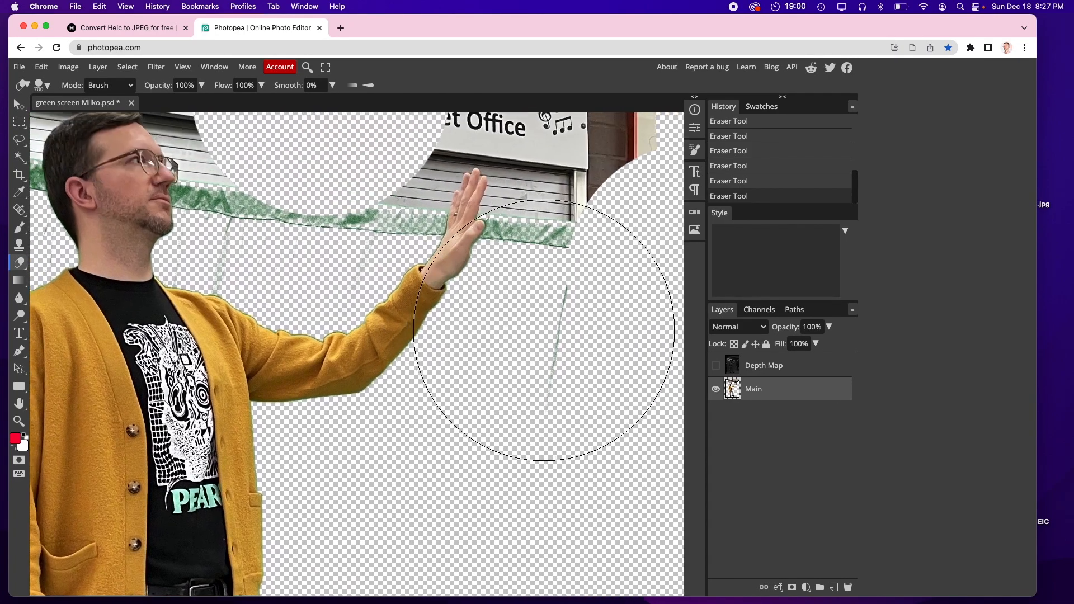
scroll(515, 354, up, 5)
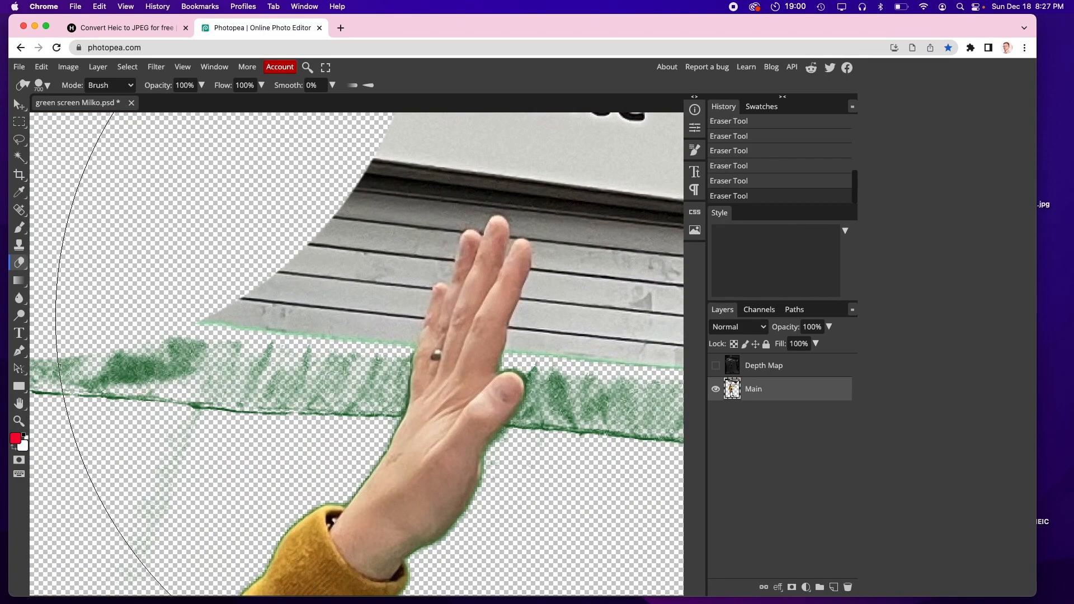
key(bracketleft)
key(bracketleft)
key(bracketleft)
key(bracketleft)
key(bracketleft)
key(bracketleft)
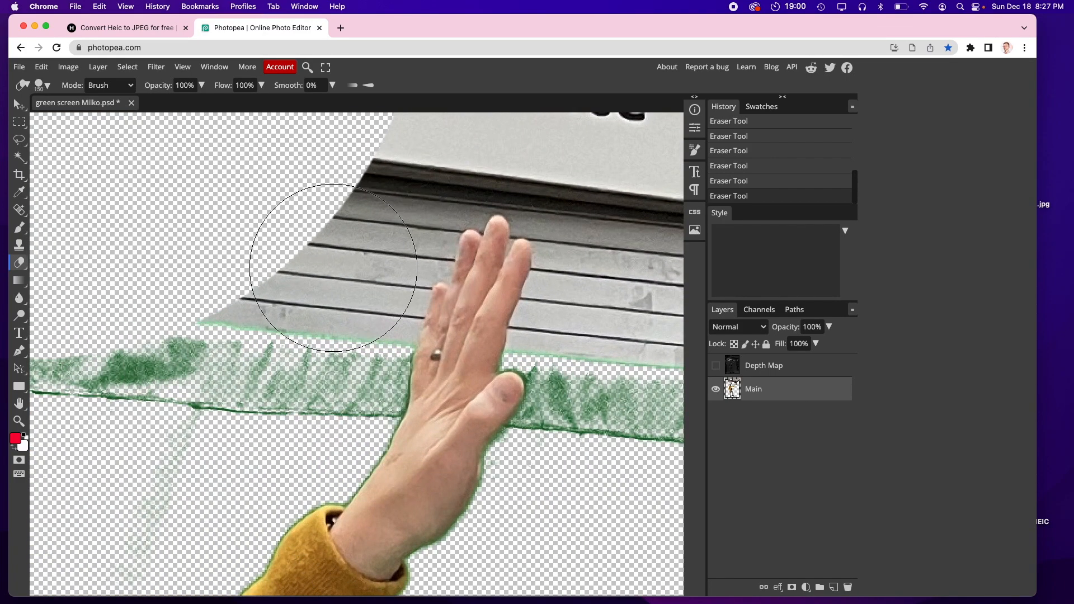
mouse_move(333, 351)
mouse_down()
mouse_move(331, 366)
mouse_move(322, 363)
mouse_up()
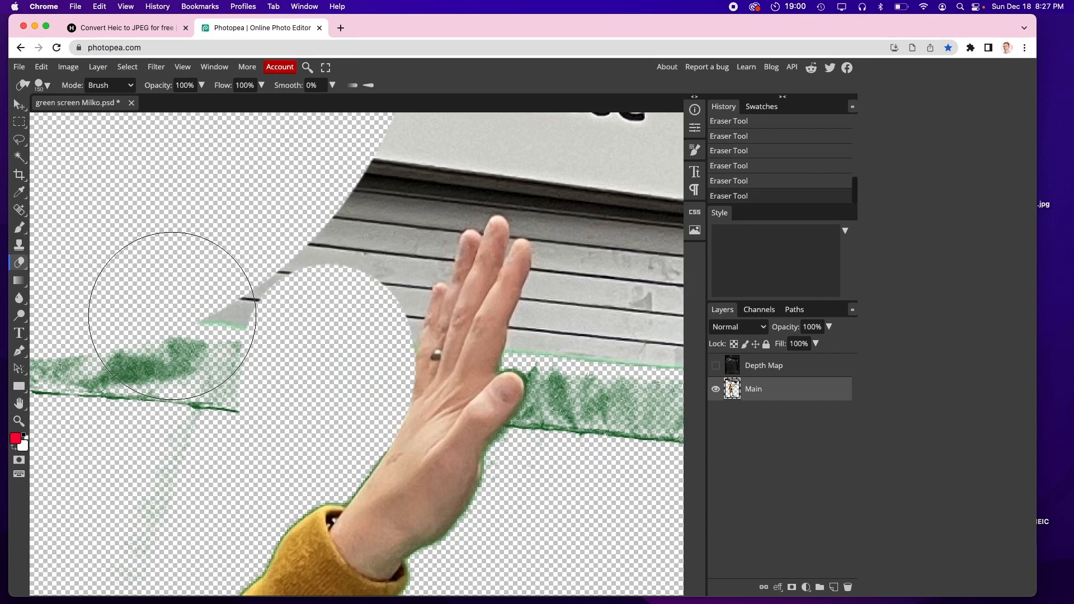
key(super+z)
key(super+z)
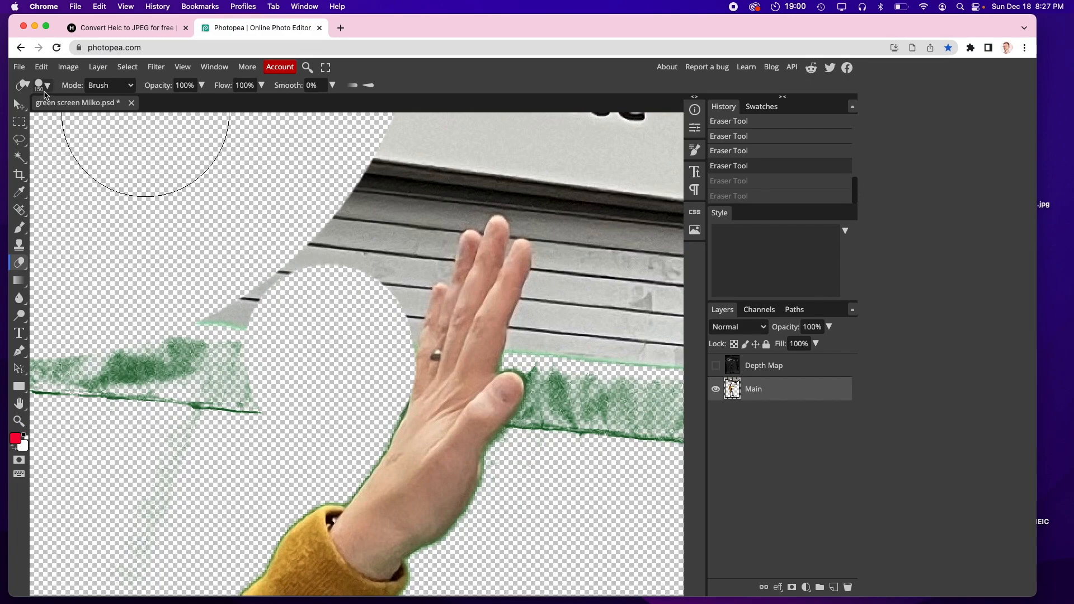
Step: Try an eraser stroke beside the hand at 22% brush hardness and undo it
click(40, 87)
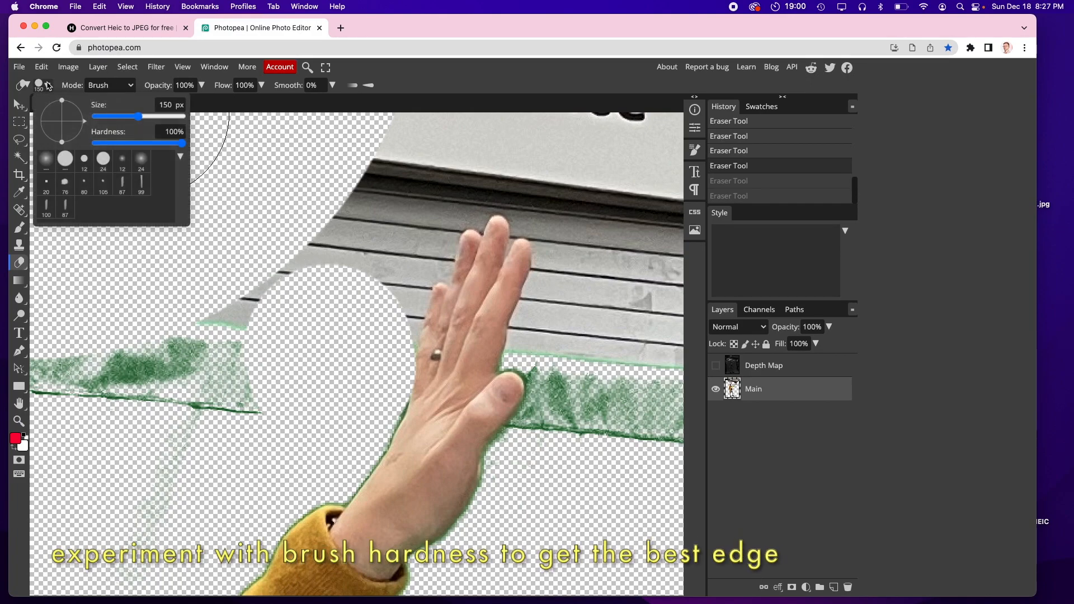
drag(183, 142, 116, 148)
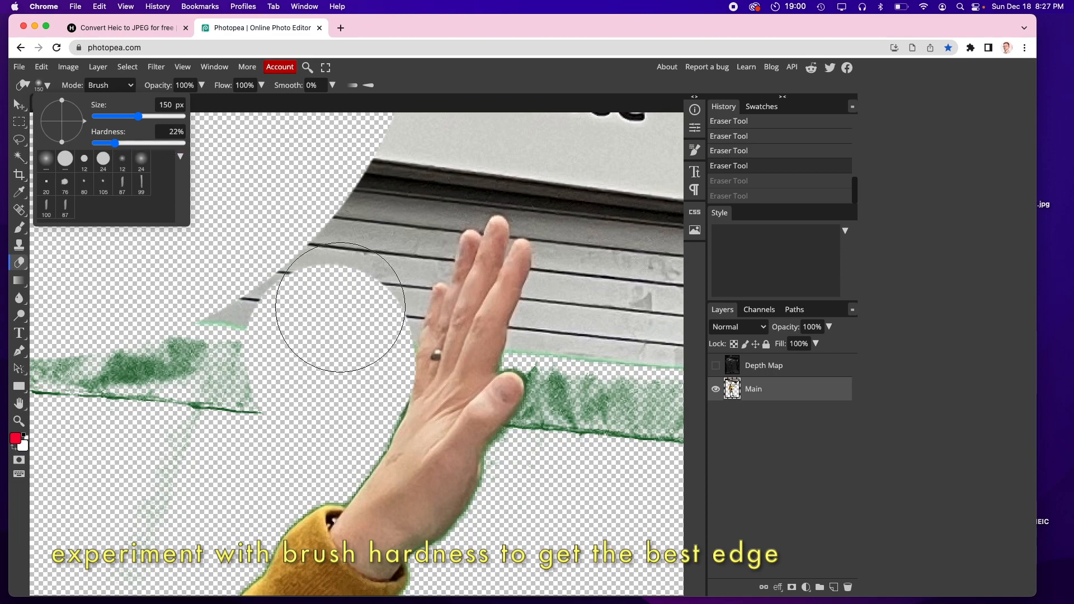
drag(335, 384, 360, 312)
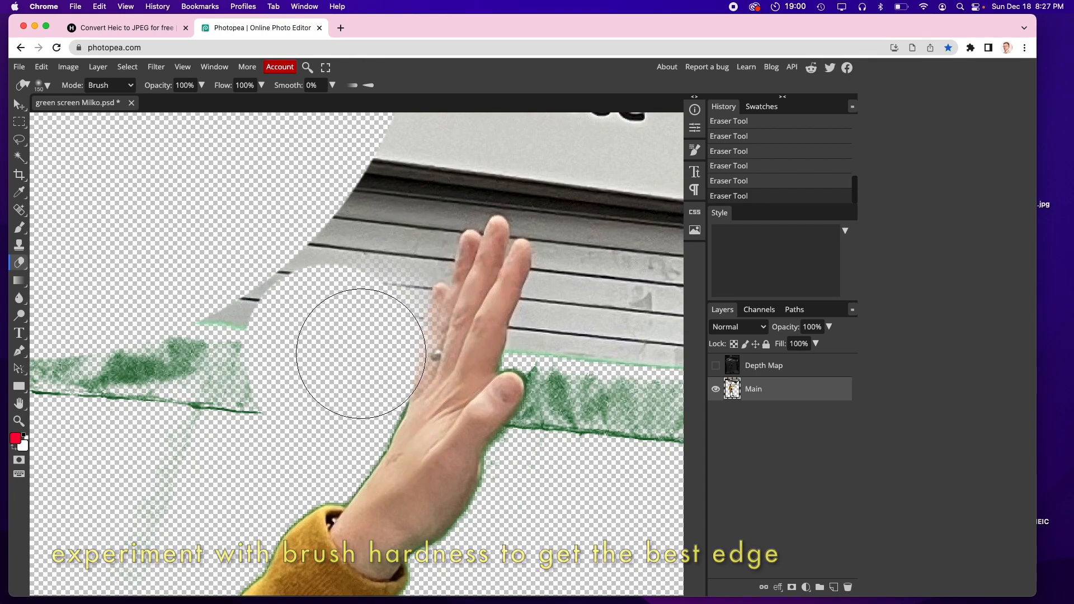
key(super+z)
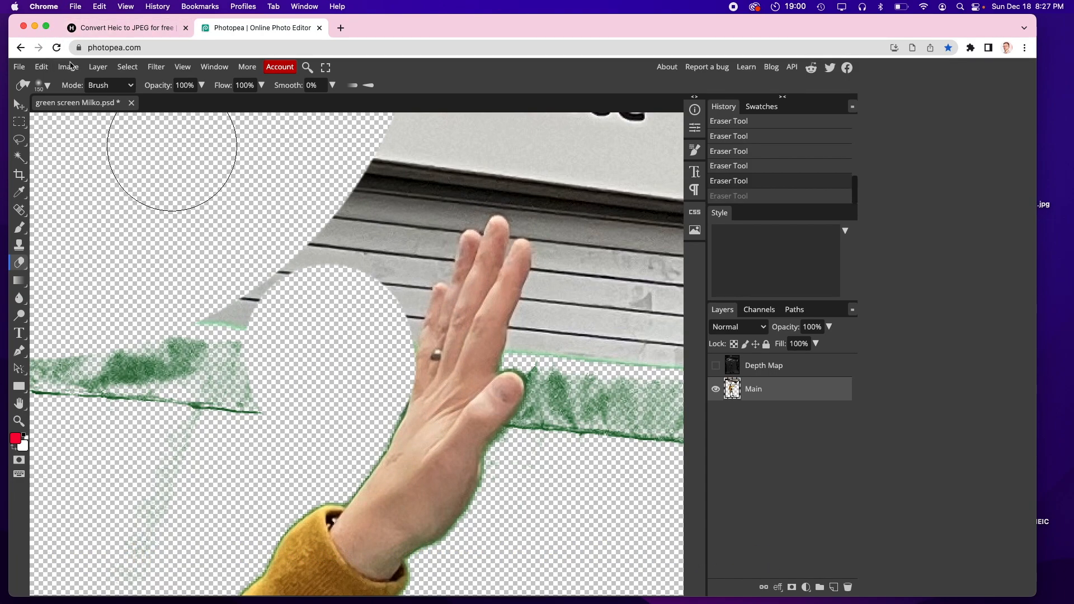
Step: Set the Eraser brush hardness to 72% and test two erase clicks beside the hand, undoing them
click(41, 85)
click(158, 144)
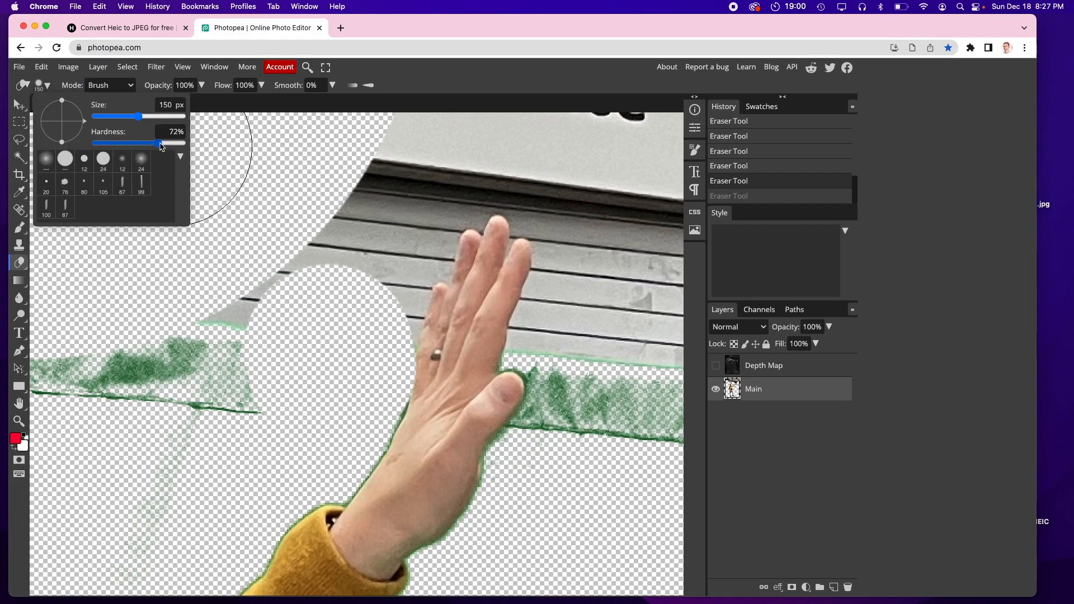
click(331, 350)
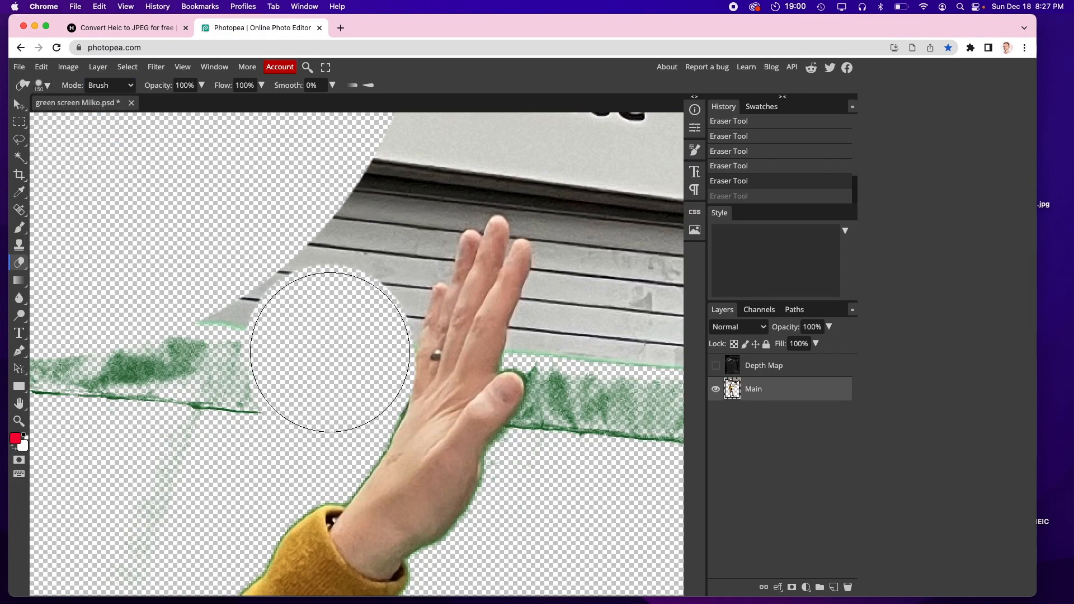
click(331, 388)
key(super+z)
key(super+z)
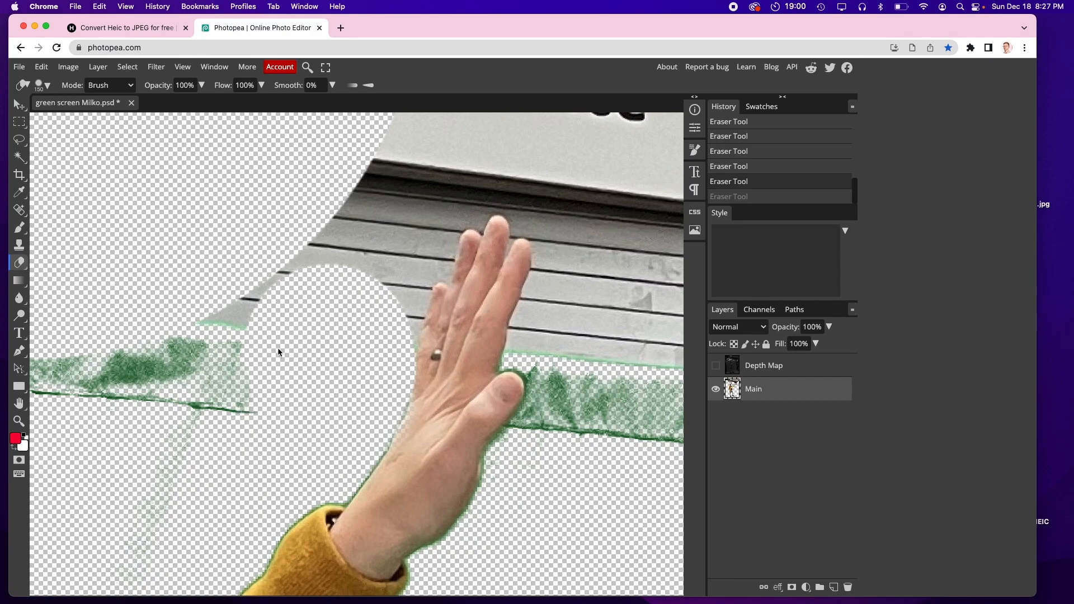
Step: Shrink the Eraser brush and redo the two undone strokes
key(bracketleft)
key(bracketleft)
key(bracketleft)
key(bracketleft)
key(bracketleft)
key(bracketleft)
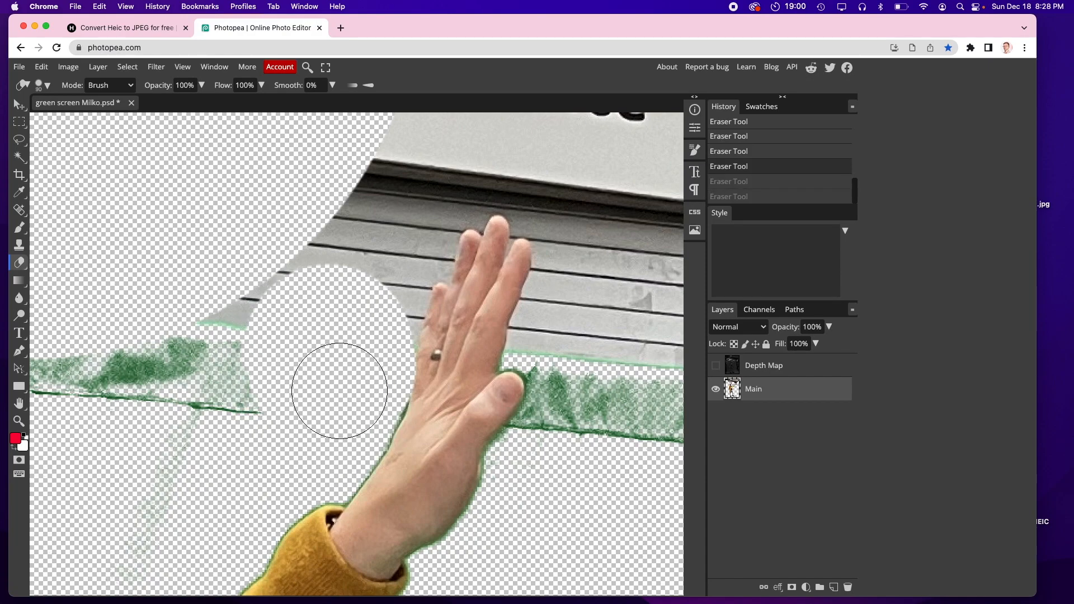
key(super+shift+z)
key(super+shift+z)
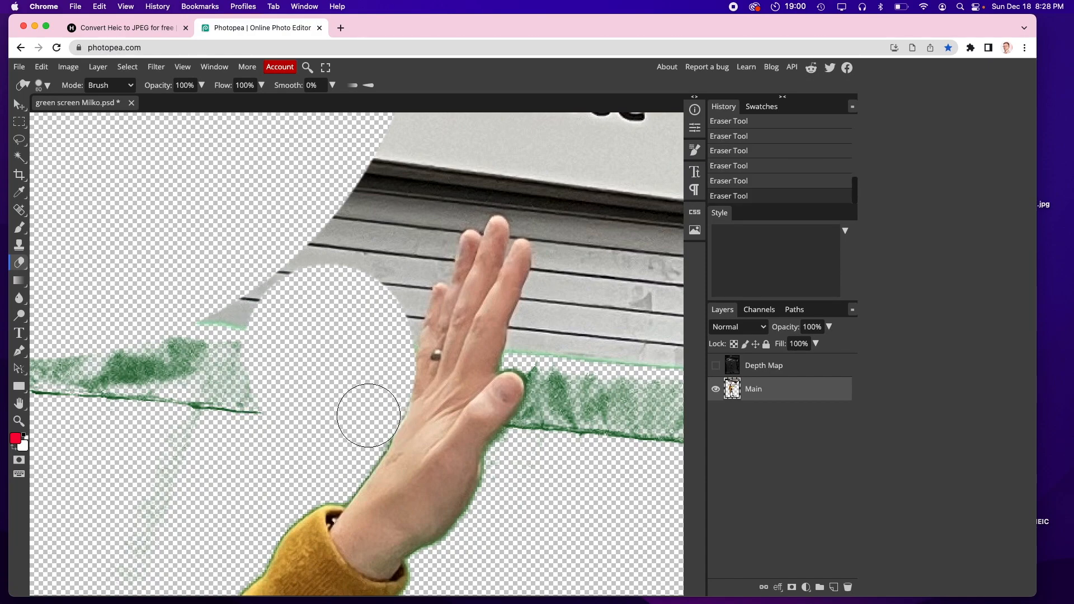
Step: Erase the sign and green strip right of the hand with small strokes along its edge
drag(361, 432, 362, 426)
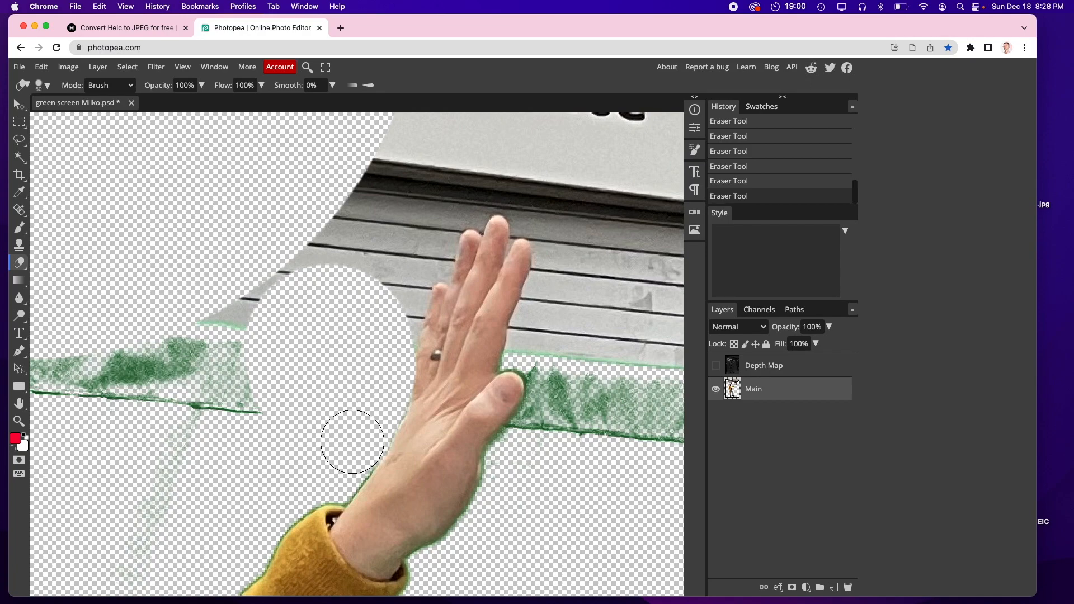
mouse_move(585, 342)
mouse_down()
mouse_move(582, 458)
mouse_move(609, 384)
mouse_move(618, 408)
mouse_up()
mouse_move(524, 439)
mouse_down()
mouse_move(551, 402)
mouse_move(520, 451)
mouse_up()
key(bracketleft)
key(bracketleft)
key(bracketleft)
key(bracketleft)
key(bracketleft)
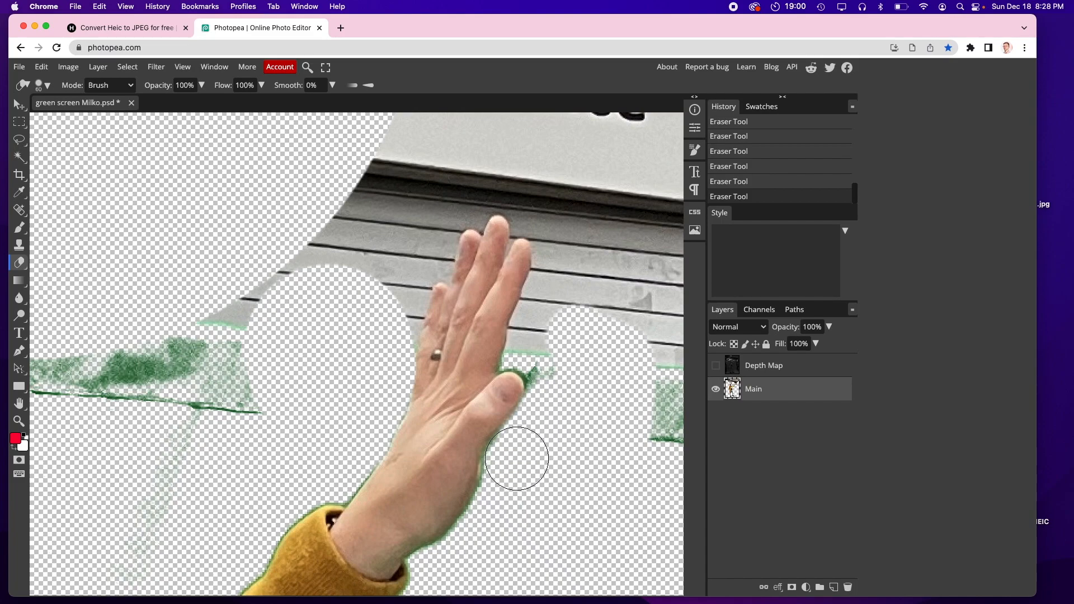
mouse_move(502, 454)
mouse_down()
mouse_move(489, 511)
mouse_move(440, 578)
mouse_move(504, 444)
mouse_up()
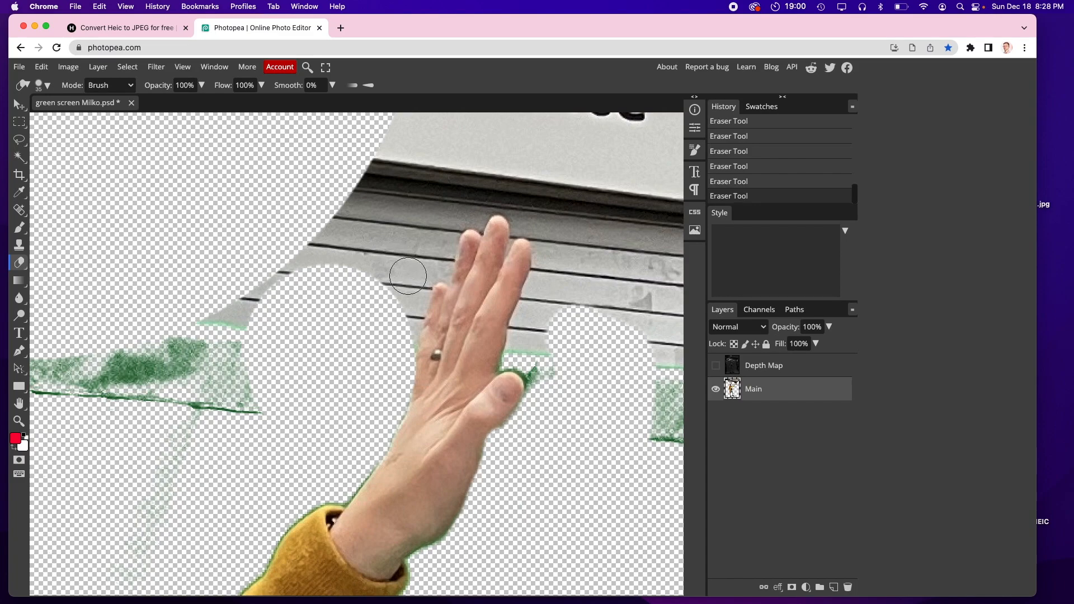
Step: Erase the green fringe along the hand's right edge, undoing one stroke
mouse_move(525, 356)
mouse_down()
mouse_move(544, 376)
mouse_move(530, 422)
mouse_move(486, 488)
mouse_move(438, 516)
mouse_up()
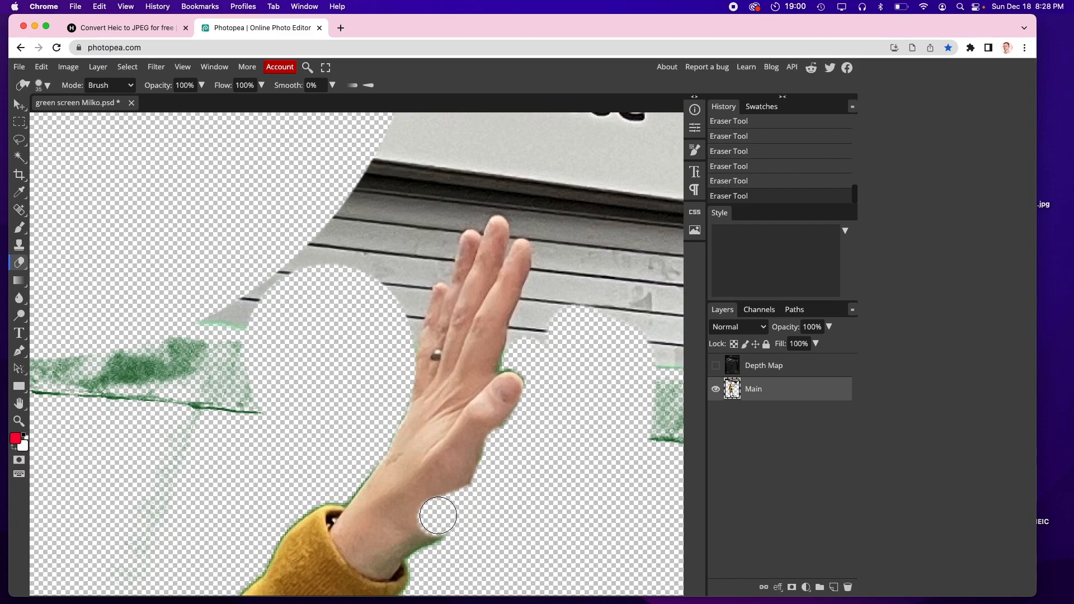
key(ctrl+z)
mouse_move(533, 346)
mouse_down()
mouse_move(512, 363)
mouse_move(527, 356)
mouse_move(540, 383)
mouse_move(532, 432)
mouse_up()
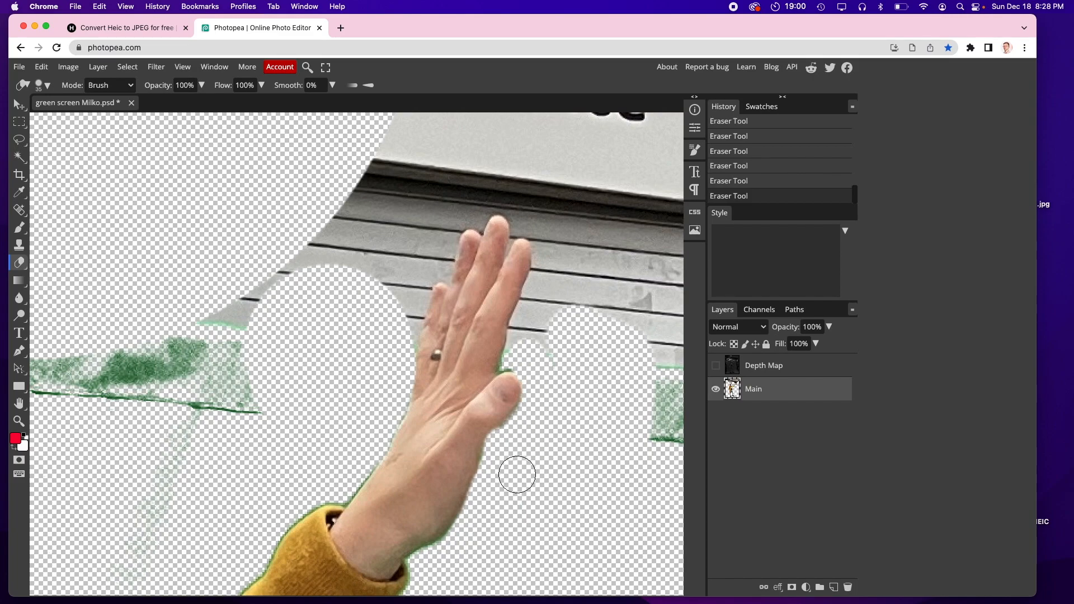
Step: Switch to the Magic Wand and delete two shutter strips right of the raised hand
key(super+minus)
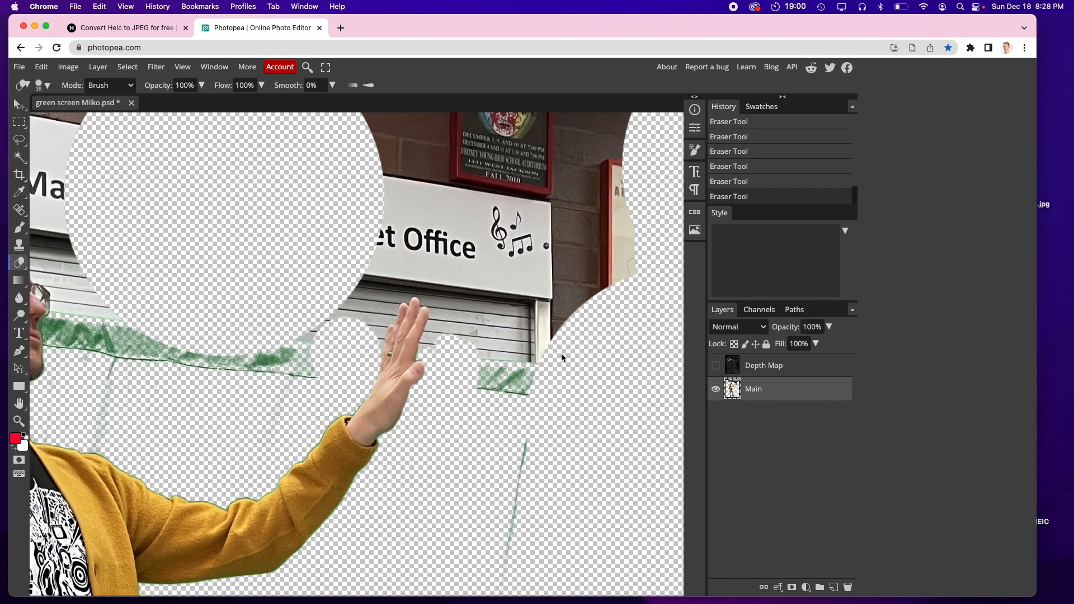
key(super+minus)
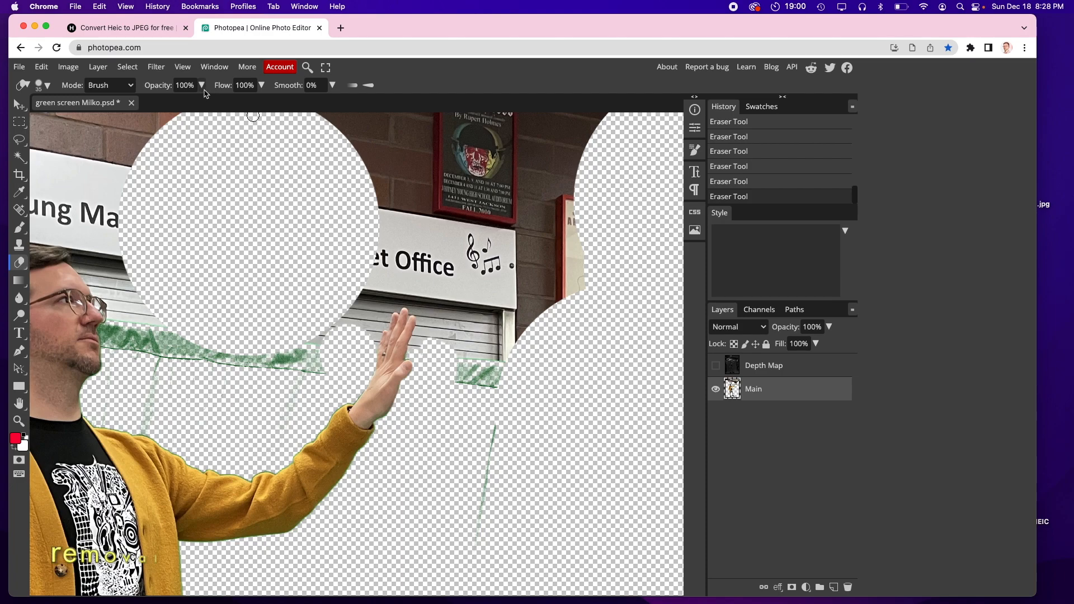
click(20, 158)
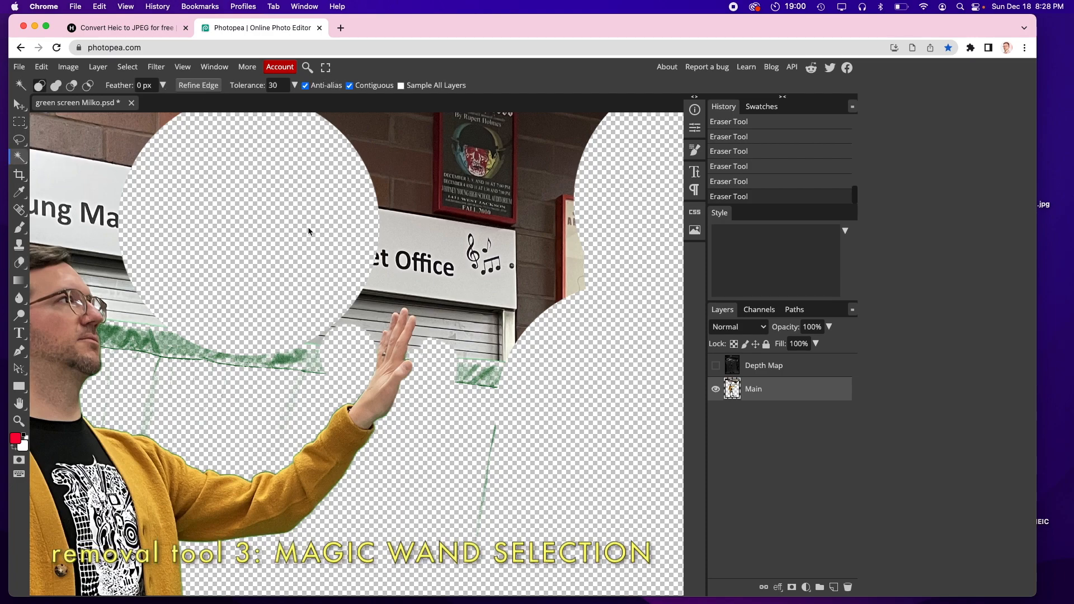
click(418, 342)
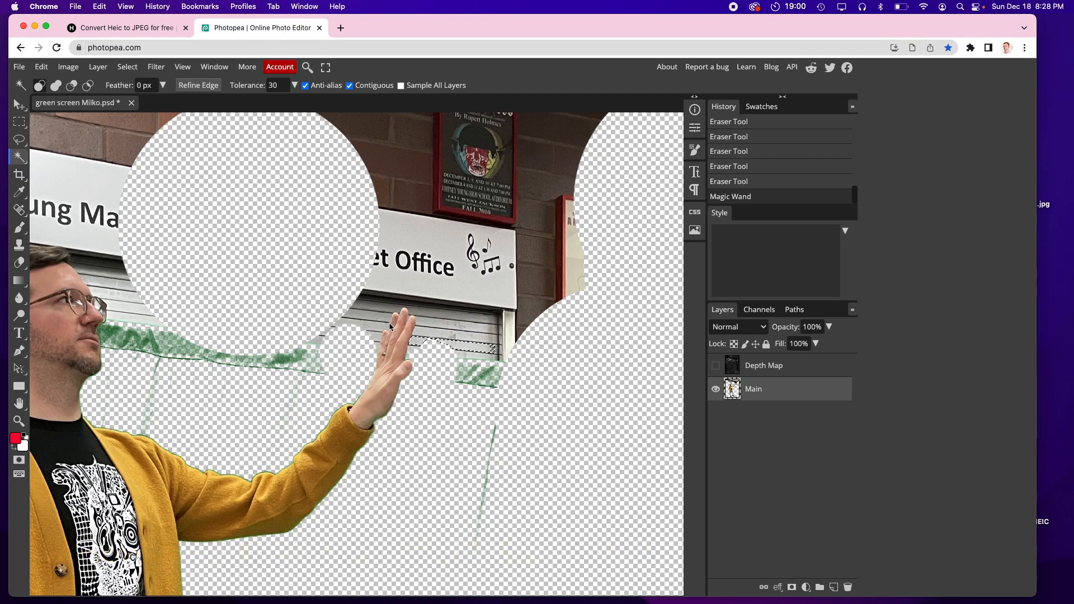
scroll(390, 327, up, 5)
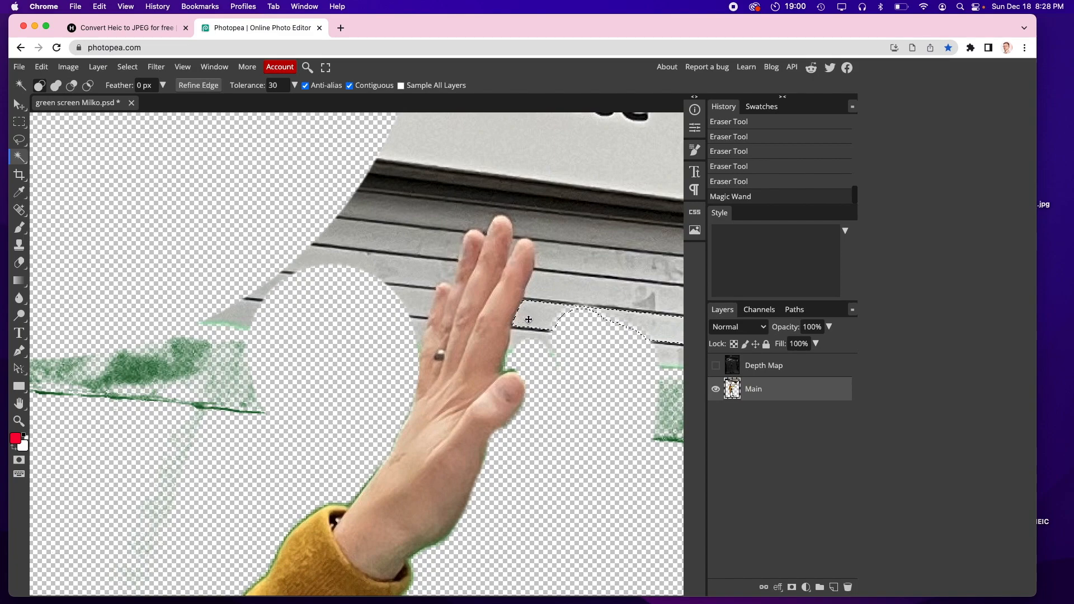
key(Delete)
click(537, 284)
key(Delete)
Step: Set the Magic Wand tolerance to 15 and delete the shutter strip right of the raised hand
click(546, 250)
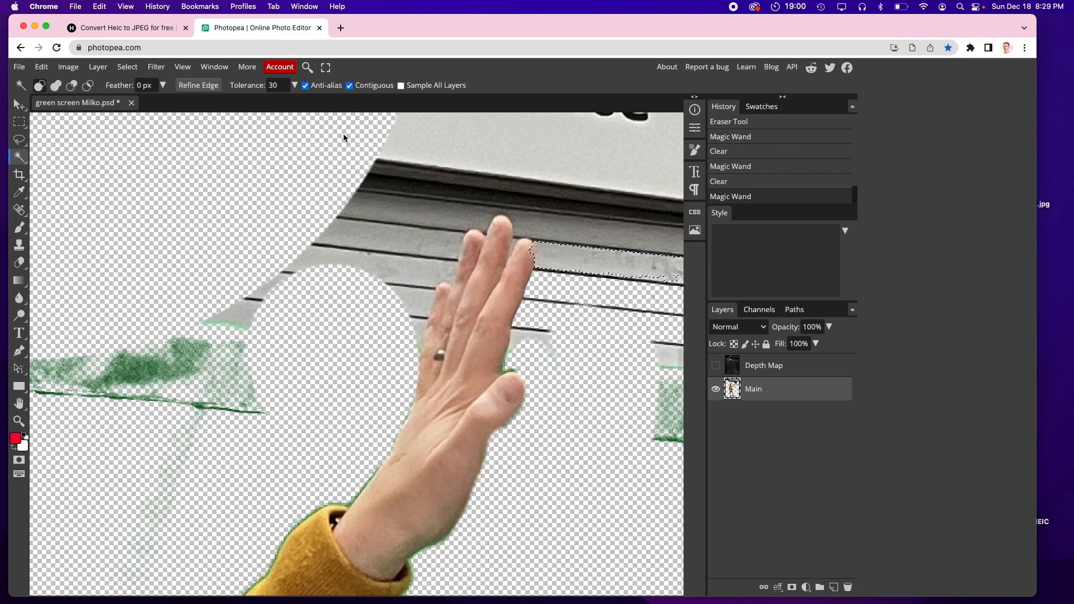
click(277, 85)
click(550, 227)
click(551, 260)
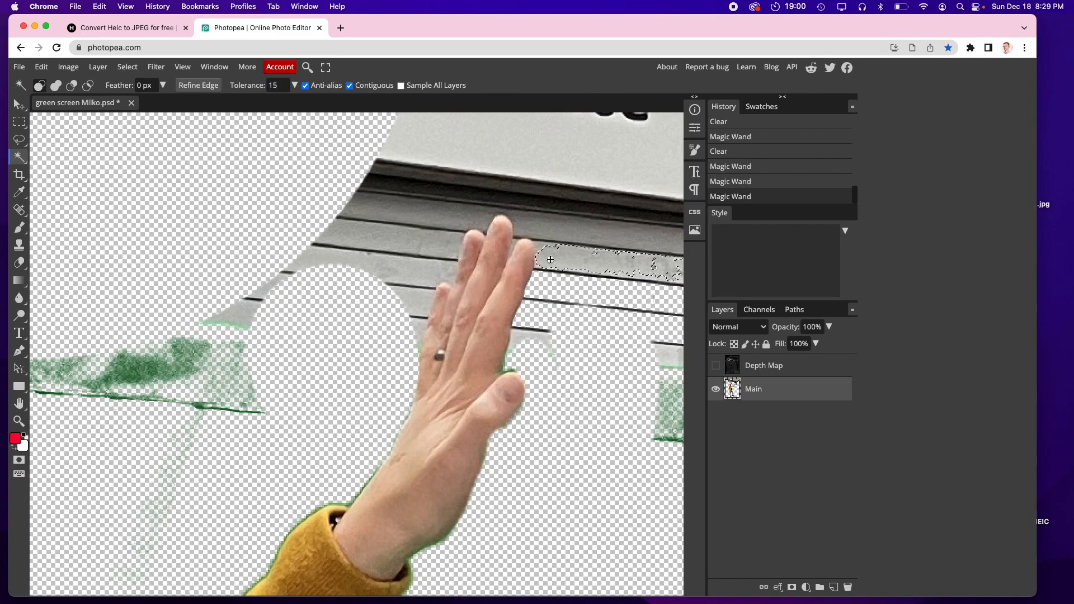
click(544, 254)
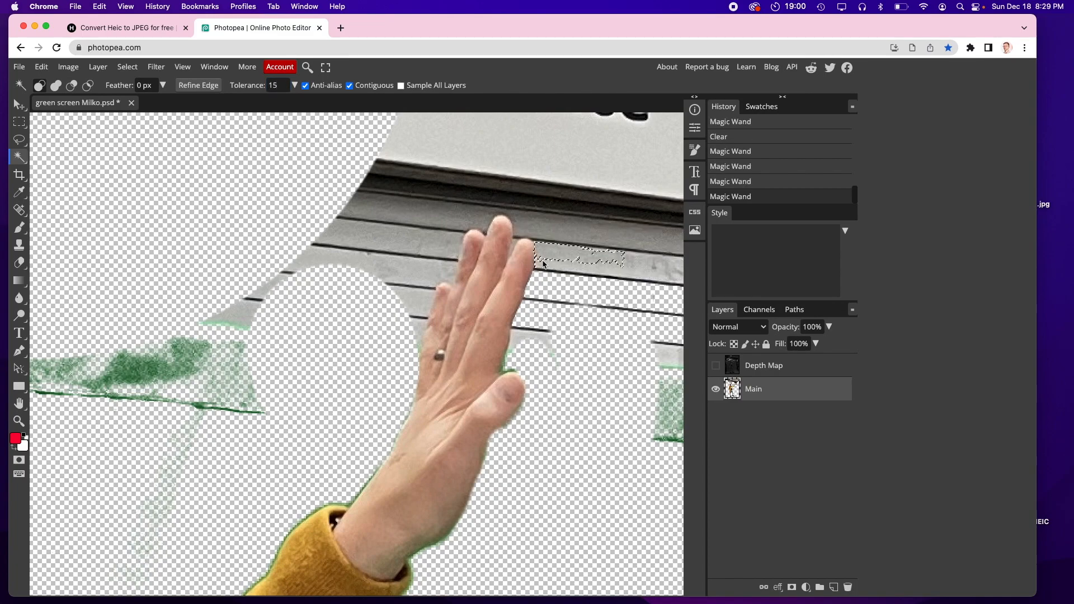
key(Delete)
Step: Delete the remaining shutter strips above and left of the hand with repeated Magic Wand selections
click(543, 266)
key(Delete)
click(528, 225)
key(Delete)
click(516, 218)
key(Delete)
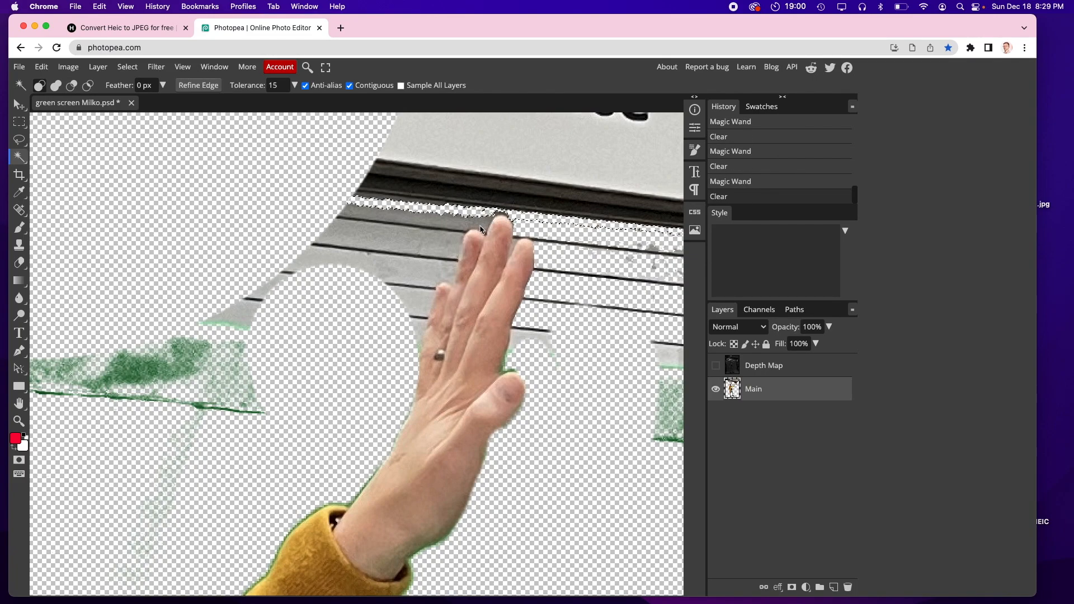
key(Delete)
click(486, 221)
key(Delete)
click(450, 246)
key(Delete)
click(441, 265)
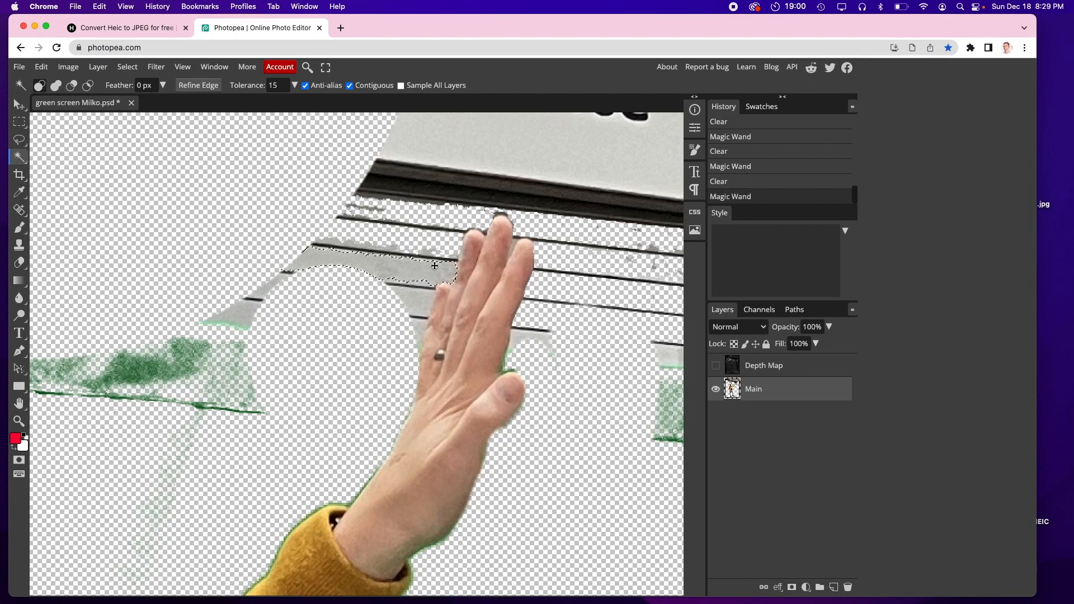
key(Delete)
click(417, 305)
key(Delete)
Step: Make a Color Range selection of sampled colors with fuzziness 40
scroll(417, 283, down, 3)
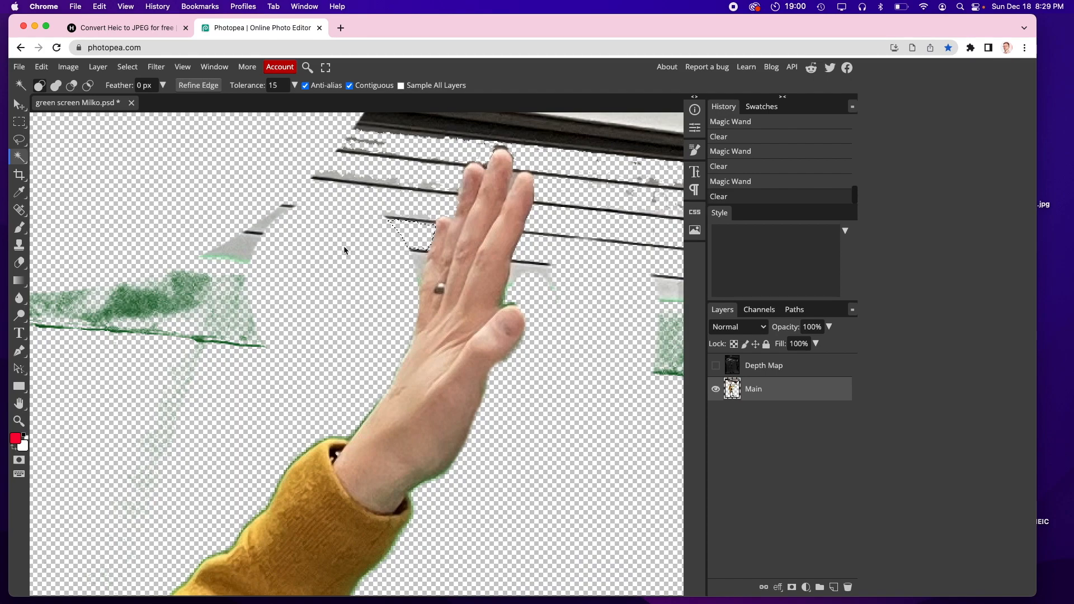
scroll(336, 246, down, 10)
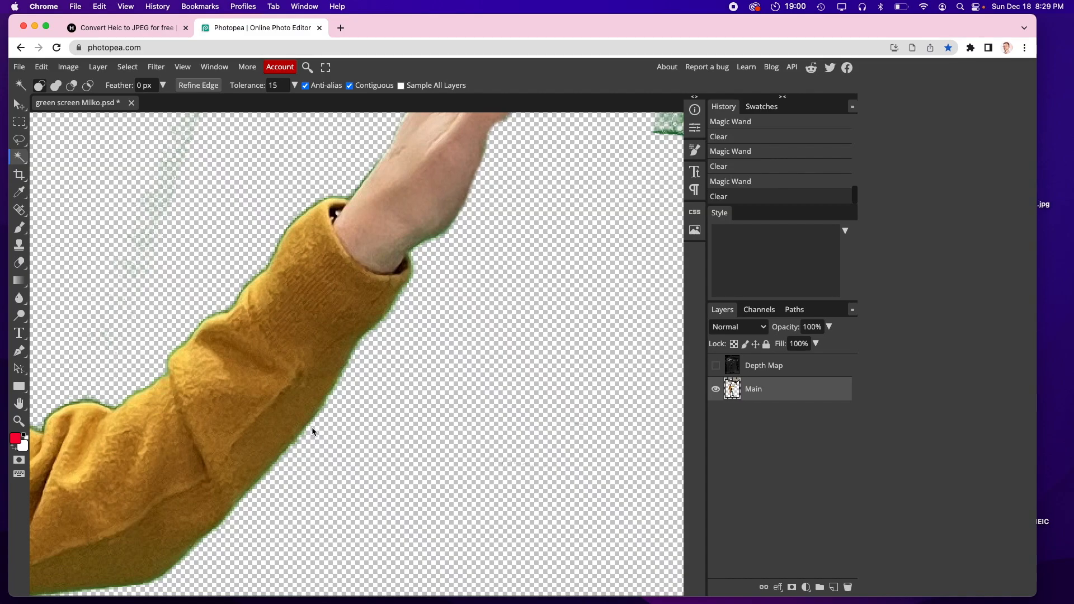
click(127, 67)
click(145, 141)
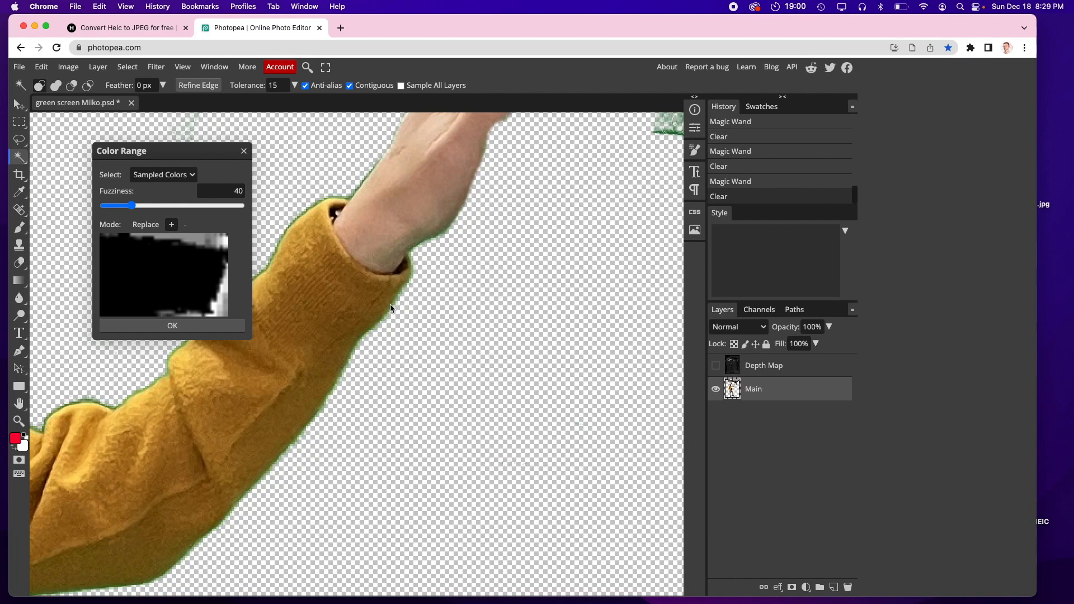
click(177, 329)
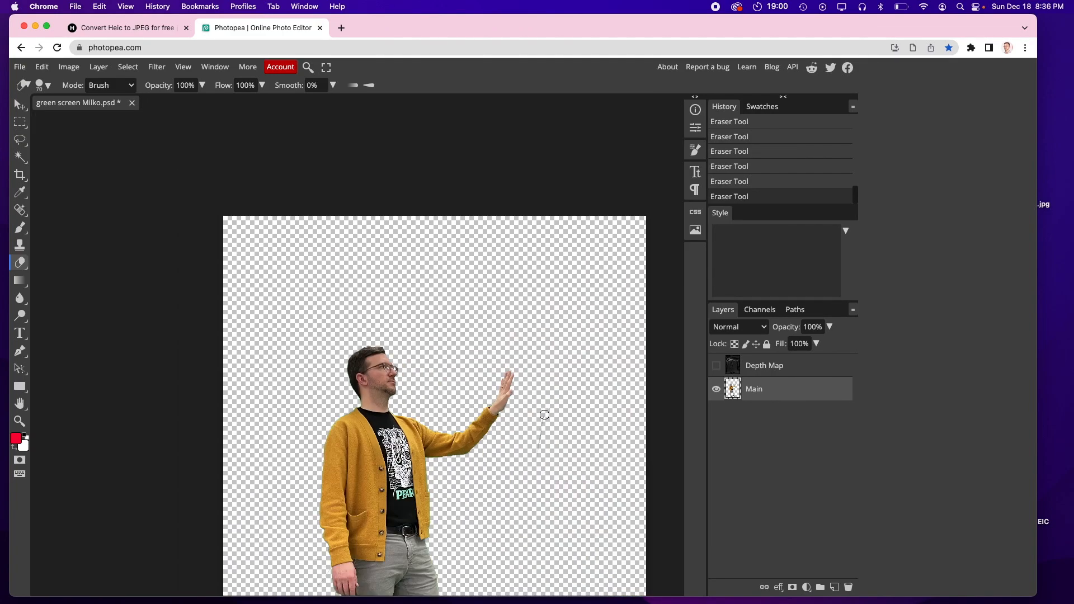
Step: Bring the bison charcoal.jpg drawing from the desktop into the document as a placed layer
drag(544, 414, 526, 522)
scroll(528, 518, down, 5)
scroll(529, 518, right, 2)
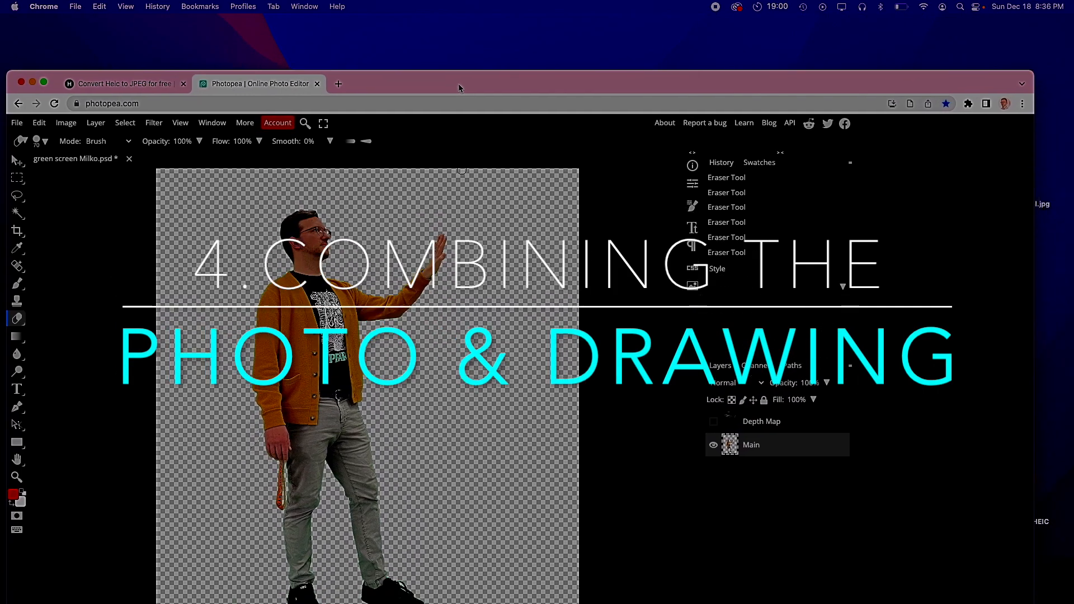
drag(461, 28, 371, 27)
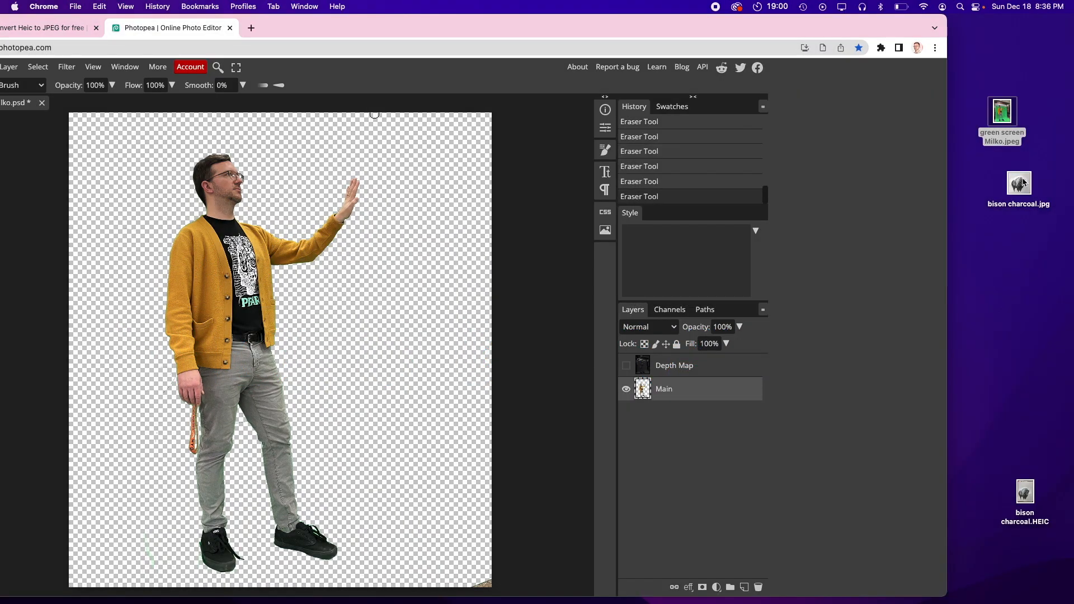
drag(1019, 183, 202, 261)
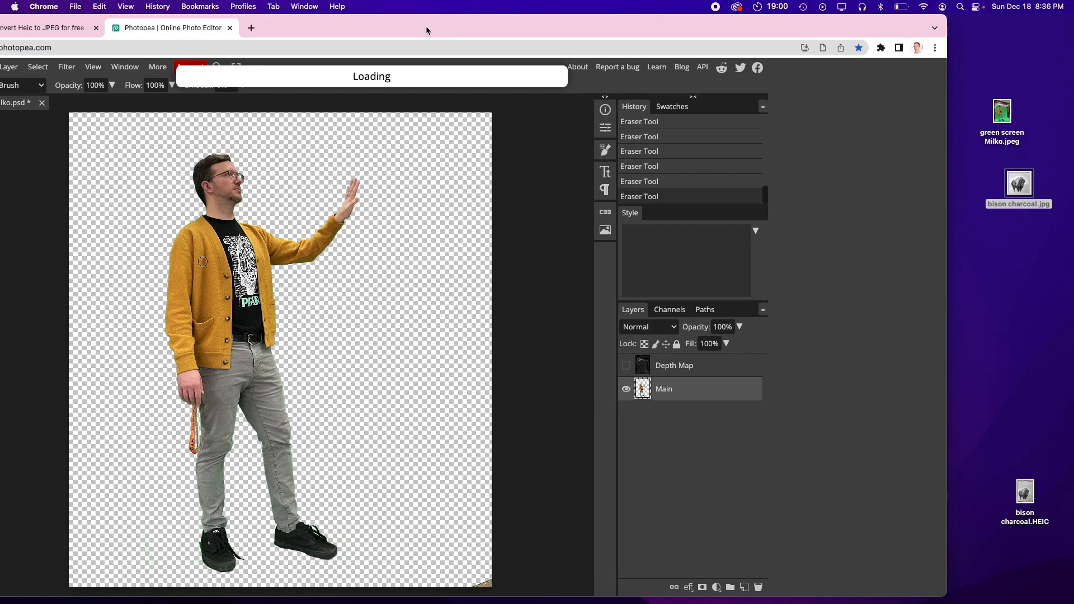
drag(425, 28, 486, 18)
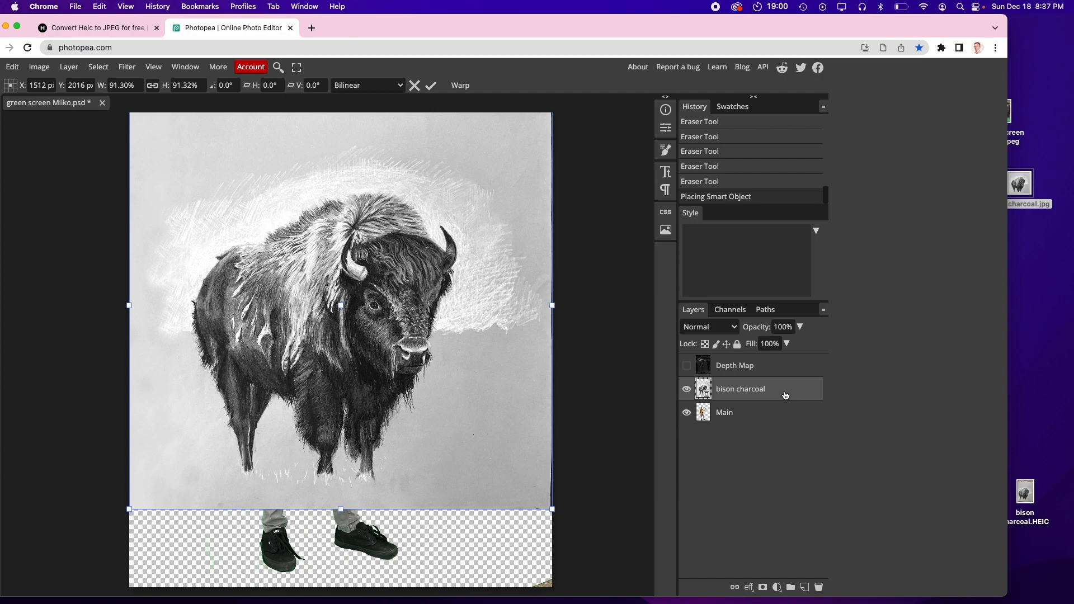
Step: Move the bison charcoal layer below the Main layer and toggle both layers' visibility to compare
drag(785, 396, 786, 433)
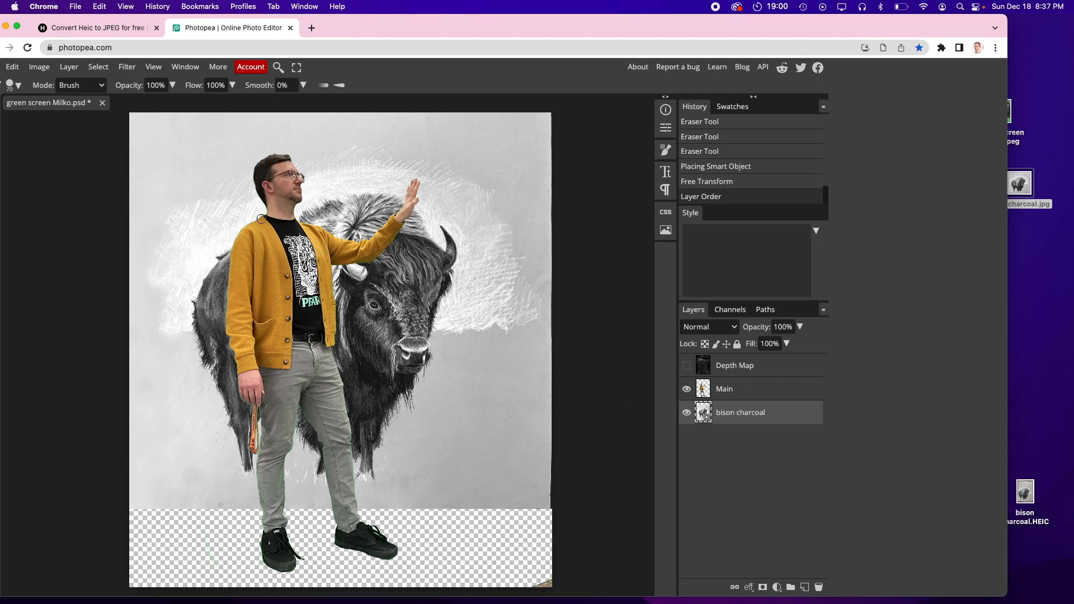
drag(407, 25, 442, 26)
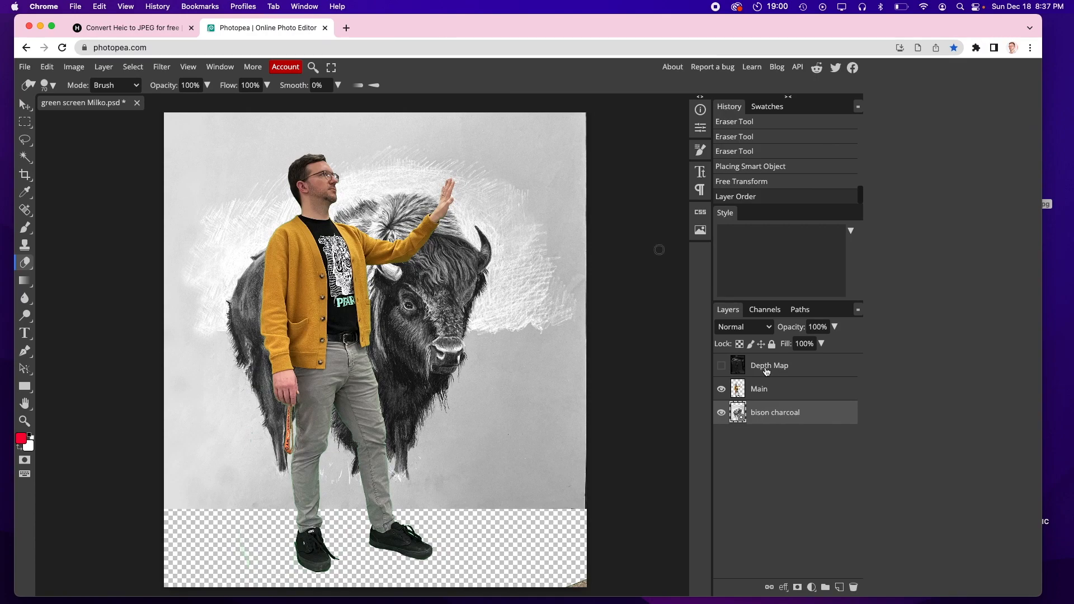
click(721, 414)
click(722, 390)
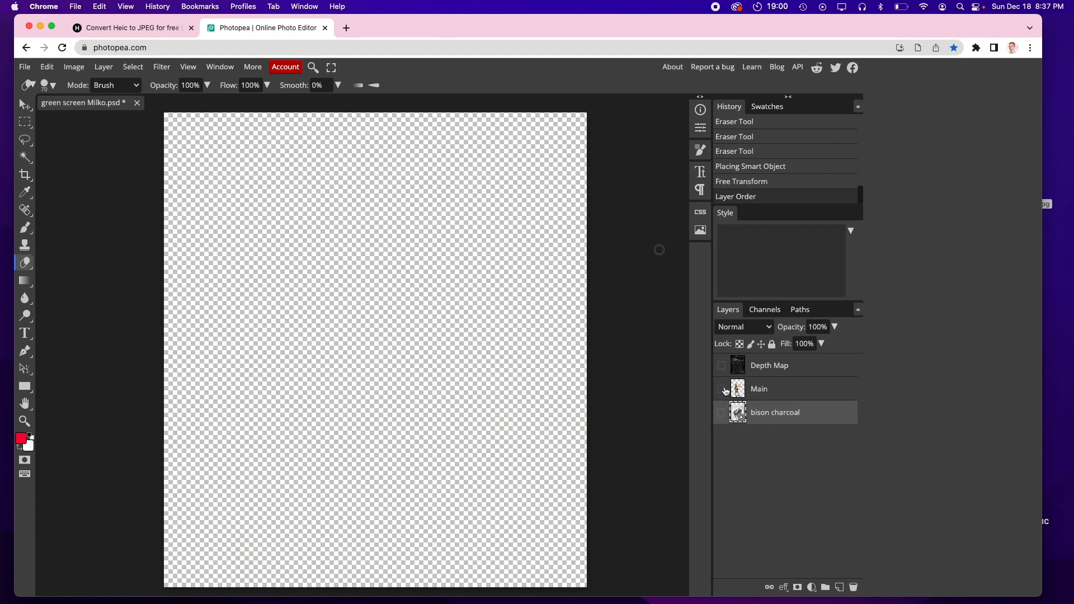
click(721, 390)
click(721, 414)
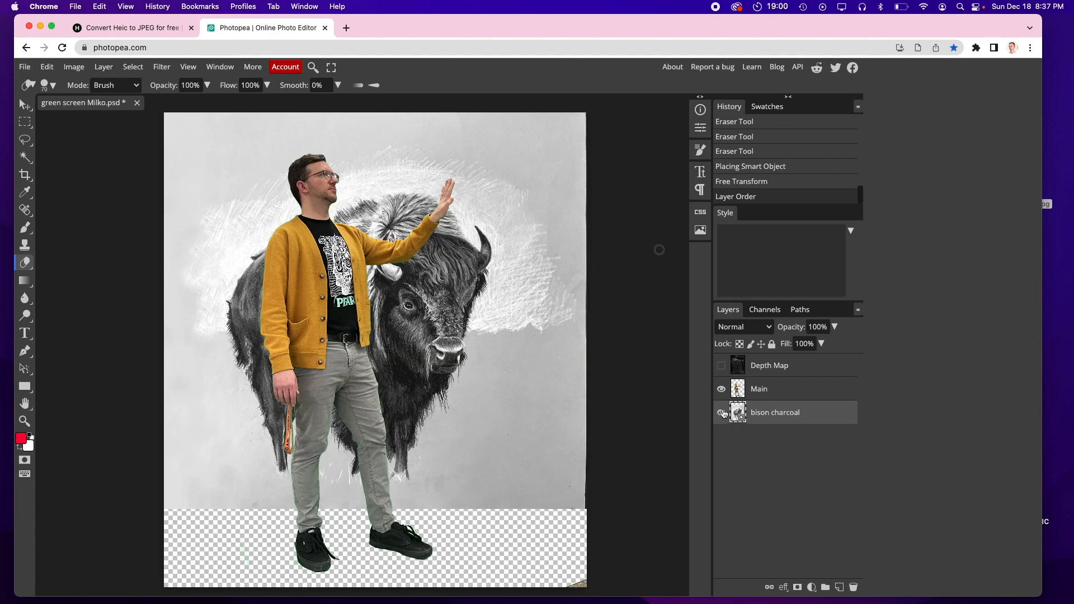
click(722, 414)
click(722, 414)
Step: Nudge the bison charcoal layer's opacity slider, then select the Main layer and toggle its visibility off and on
click(834, 327)
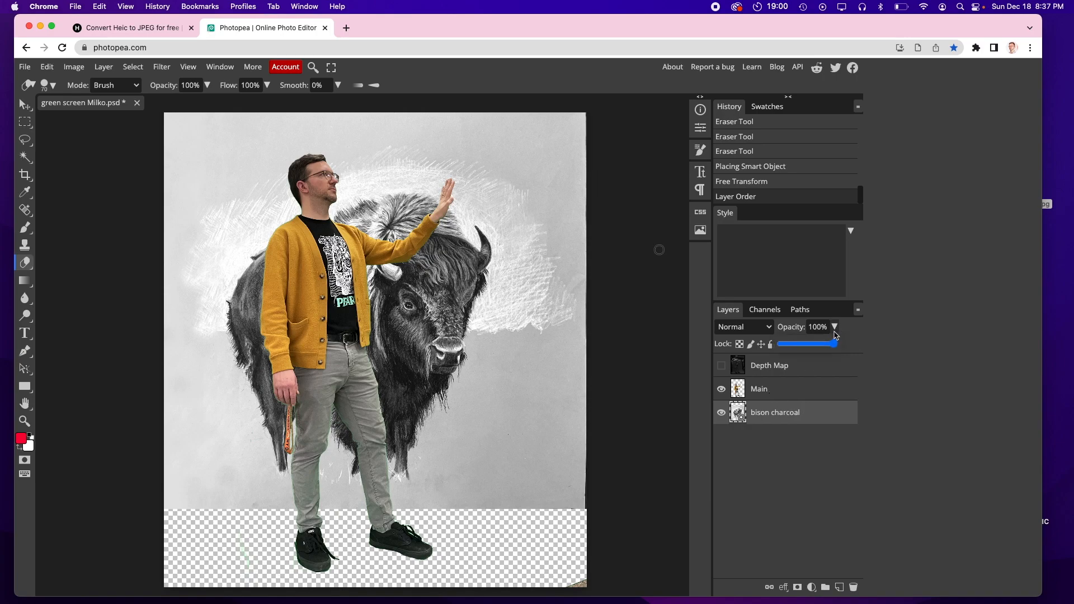
mouse_move(837, 344)
mouse_down()
mouse_move(783, 348)
mouse_move(838, 344)
mouse_up()
click(814, 396)
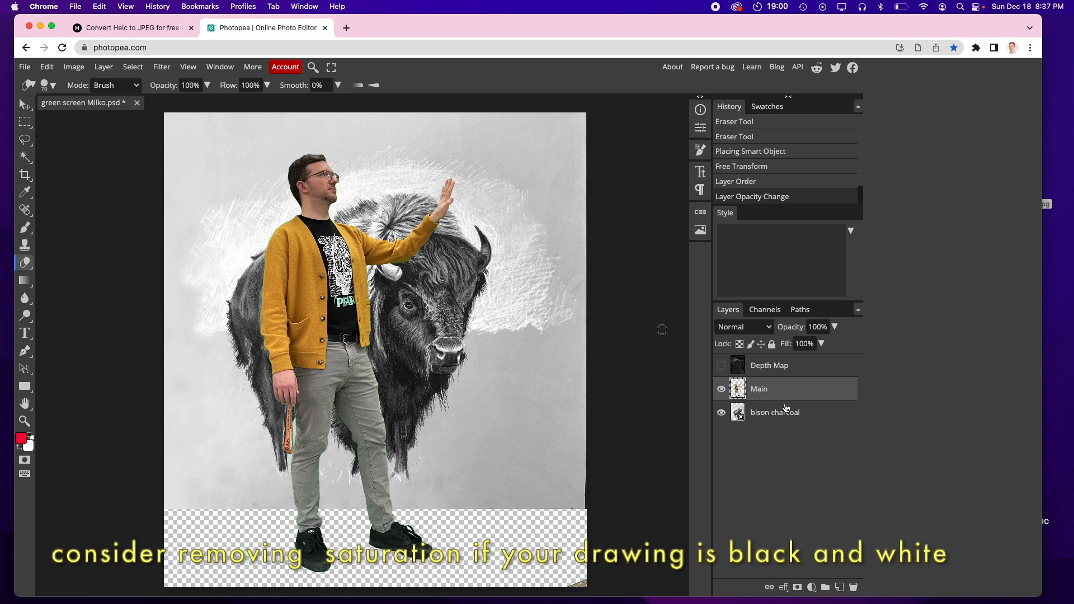
click(803, 422)
click(799, 396)
click(721, 389)
click(721, 390)
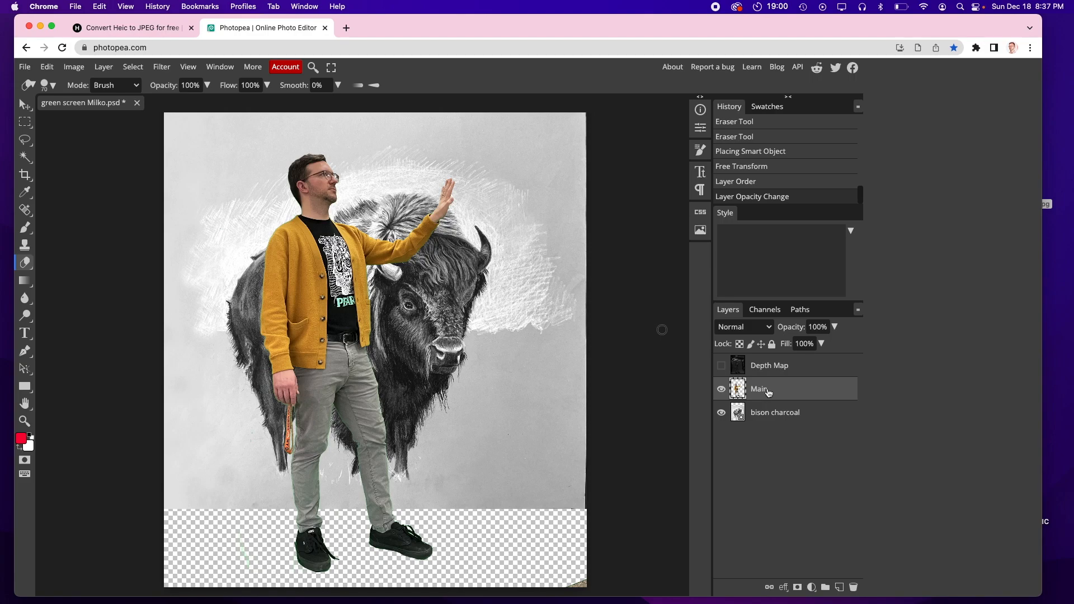
Step: Rename the Main layer to GS
double_click(758, 394)
text(GS)
key(Return)
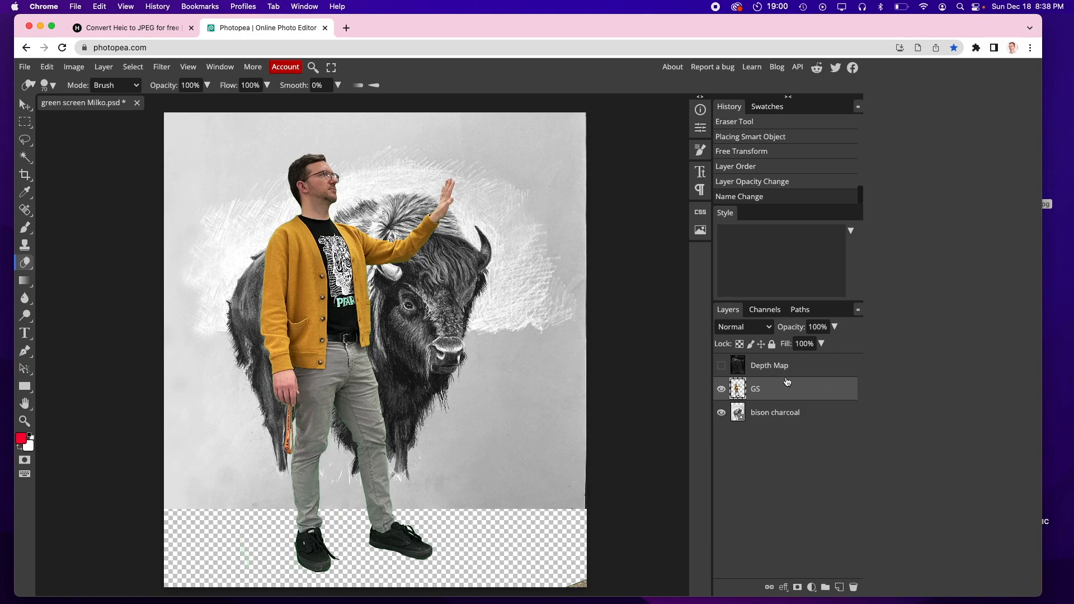
Step: Open Levels on the GS layer and confirm it with default settings
key(ctrl+l)
drag(188, 147, 688, 139)
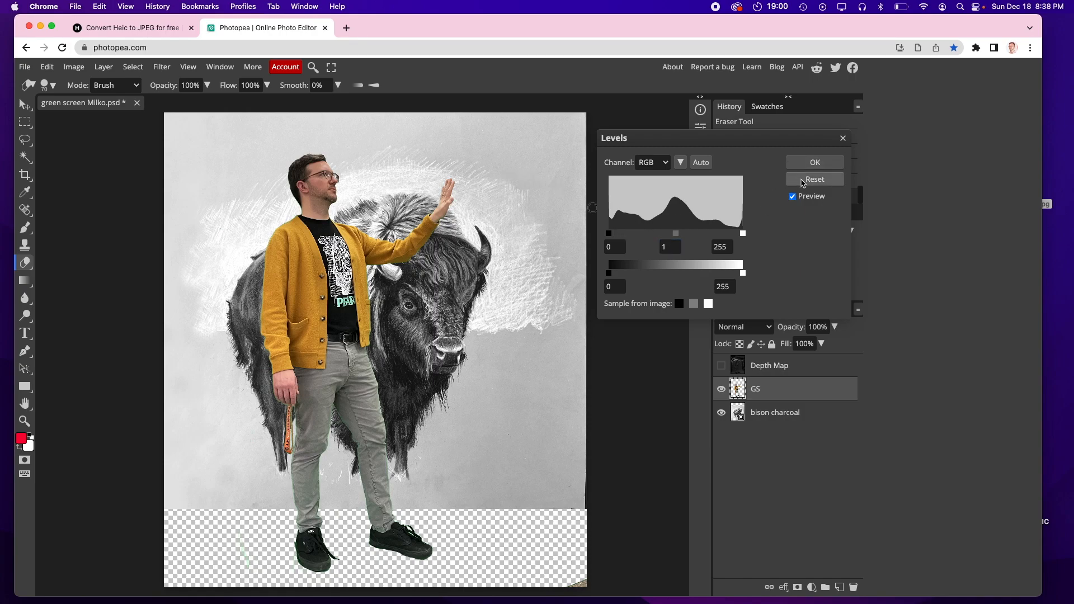
click(807, 163)
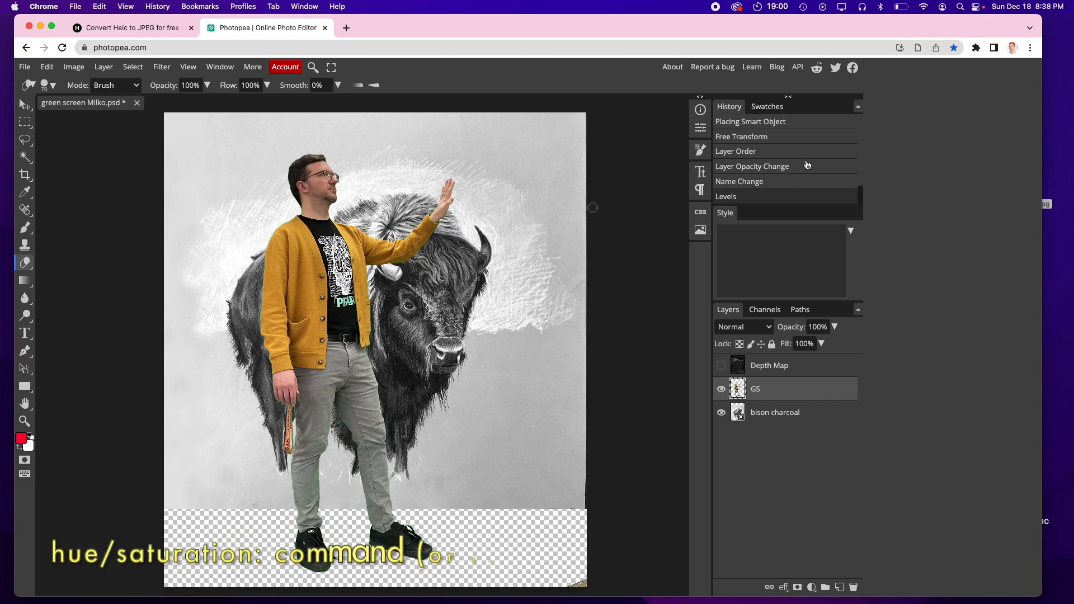
Step: Desaturate the GS layer with Hue/Saturation, setting Saturation to -100
key(super+u)
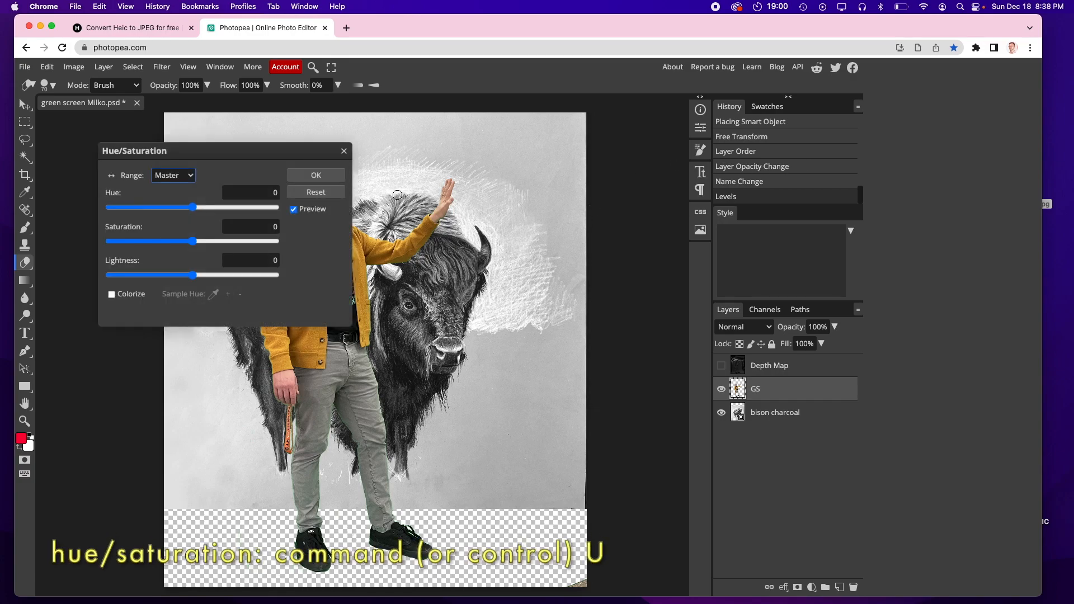
drag(268, 145, 673, 182)
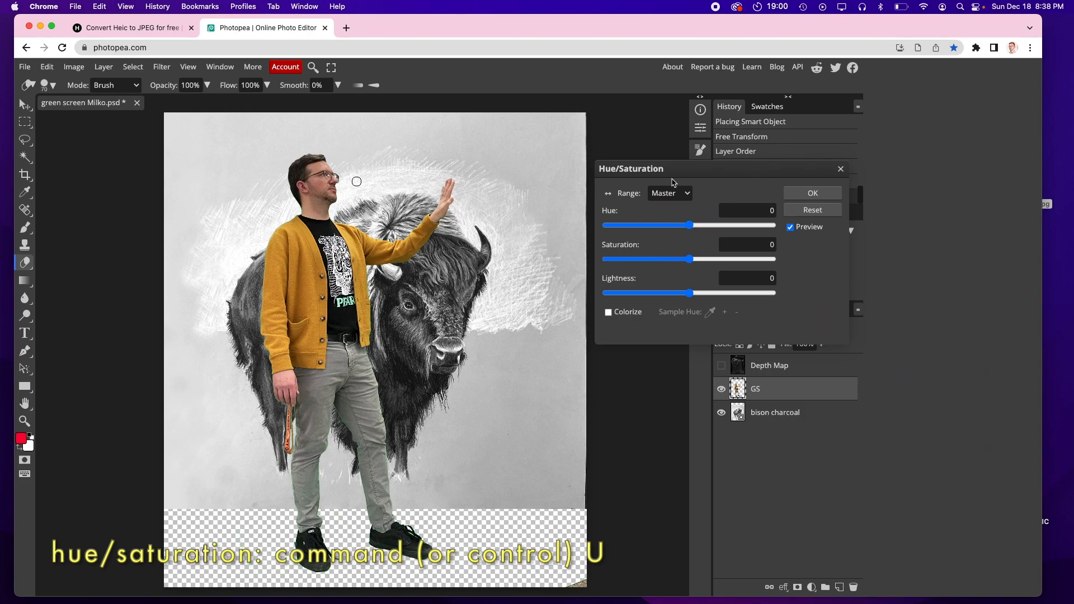
drag(688, 260, 604, 262)
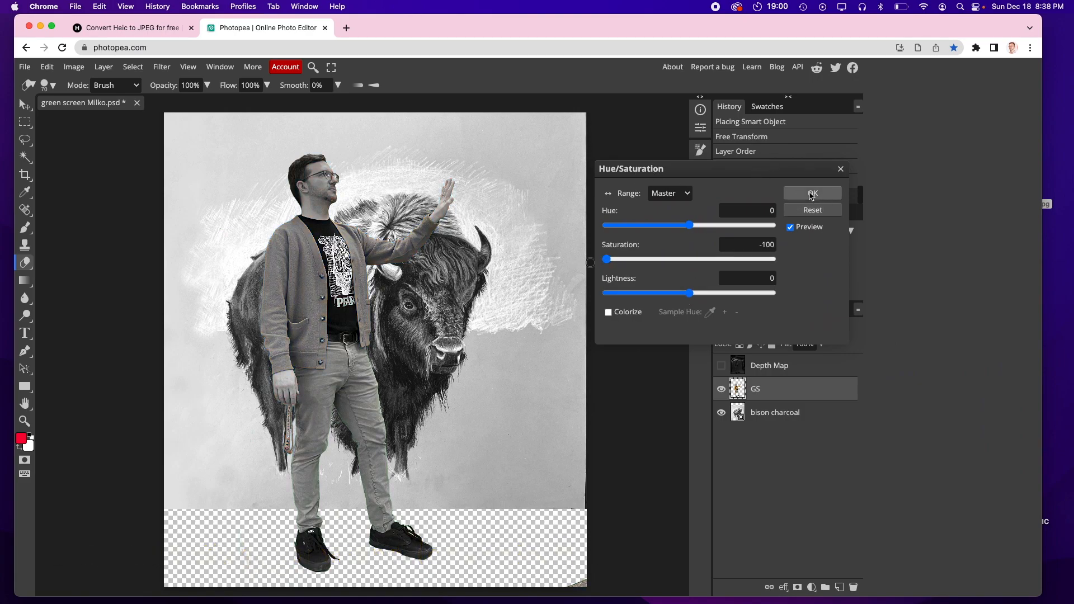
click(810, 194)
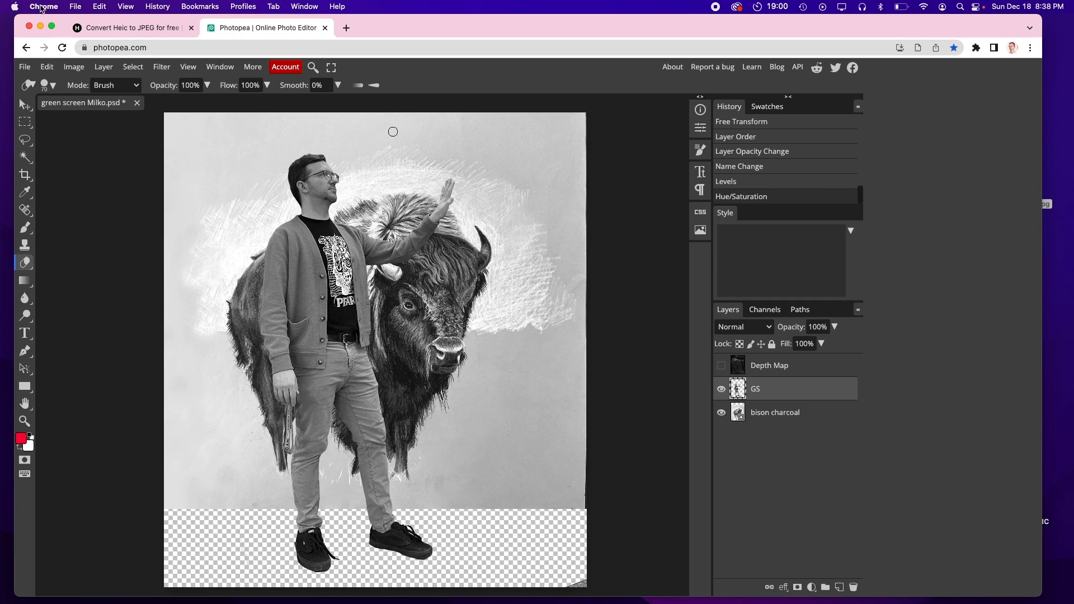
click(83, 67)
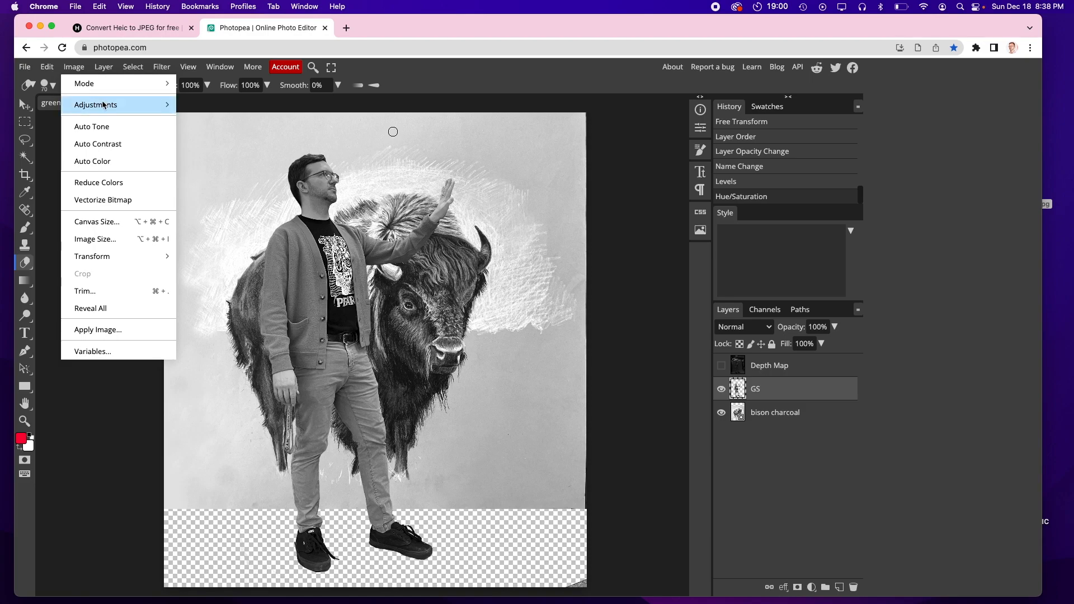
mouse_move(109, 106)
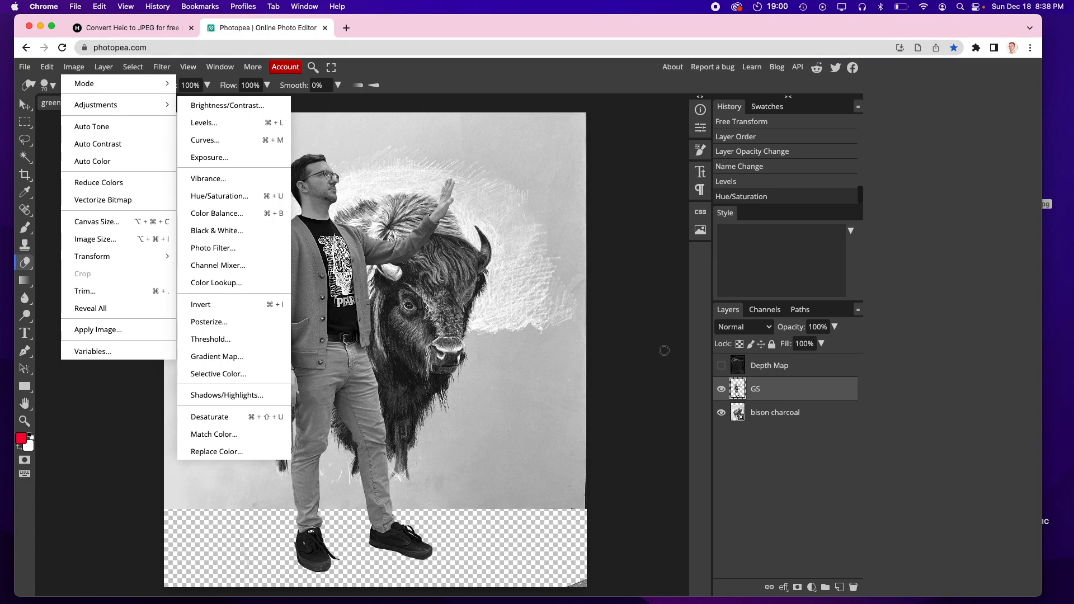
click(638, 348)
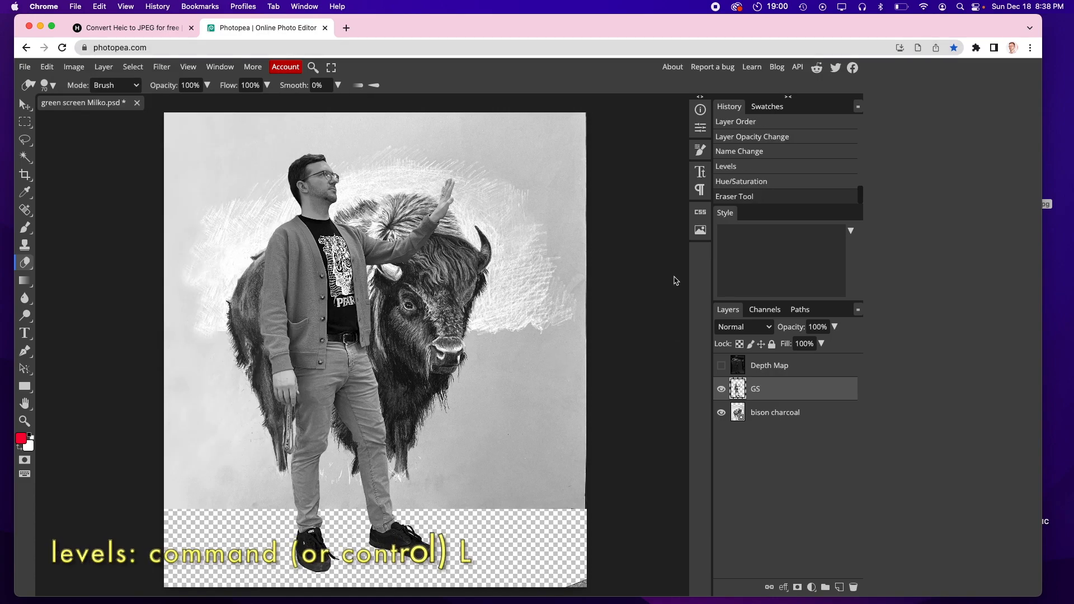
Step: Apply Levels to the GS layer with input black at 23 and input white at 191
key(super+l)
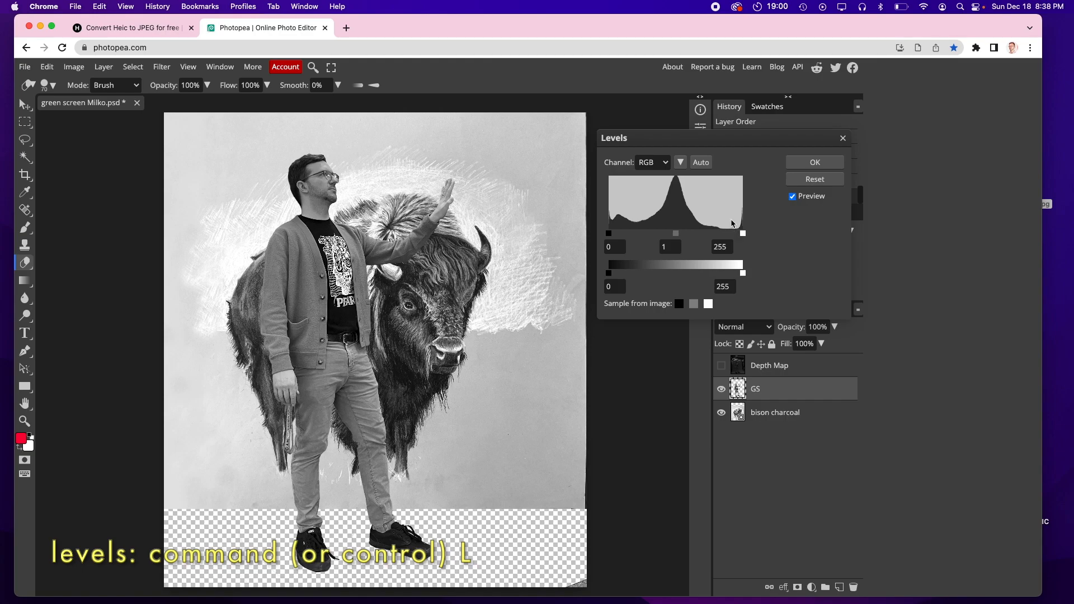
drag(744, 235, 710, 235)
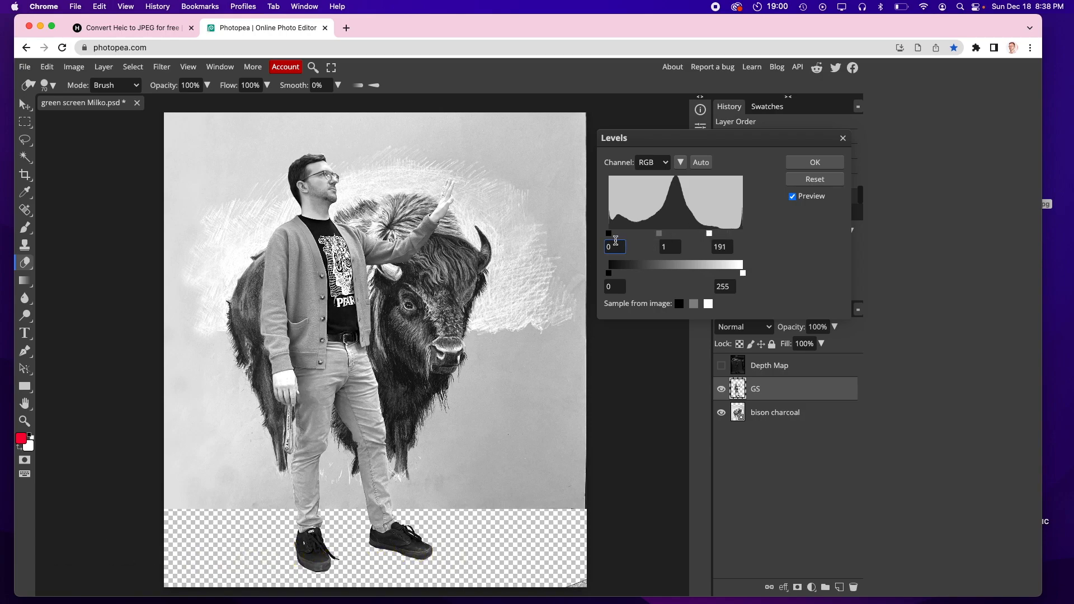
drag(608, 234, 622, 236)
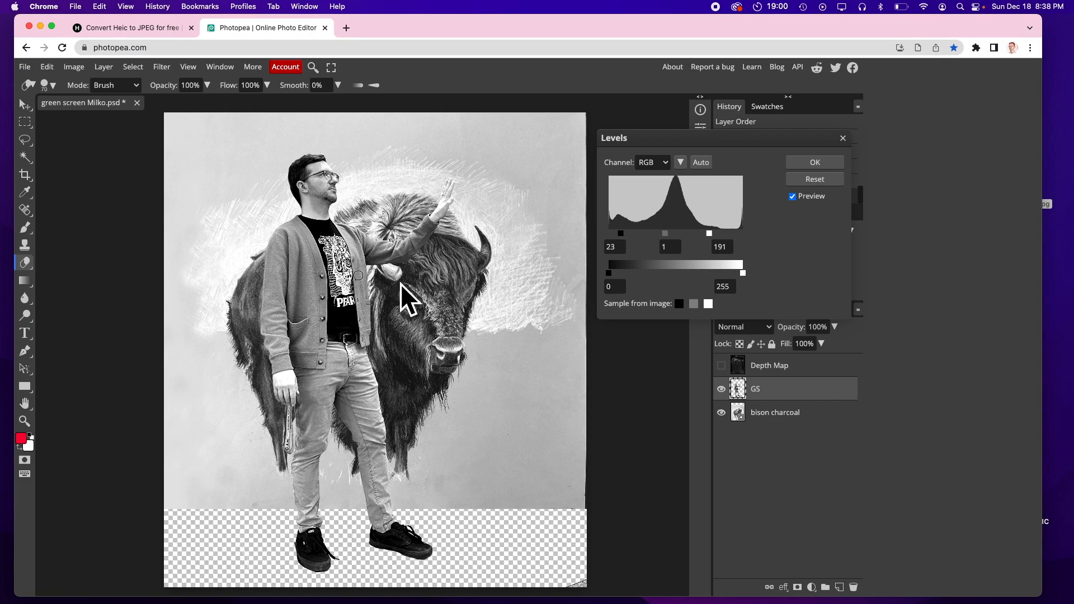
click(806, 164)
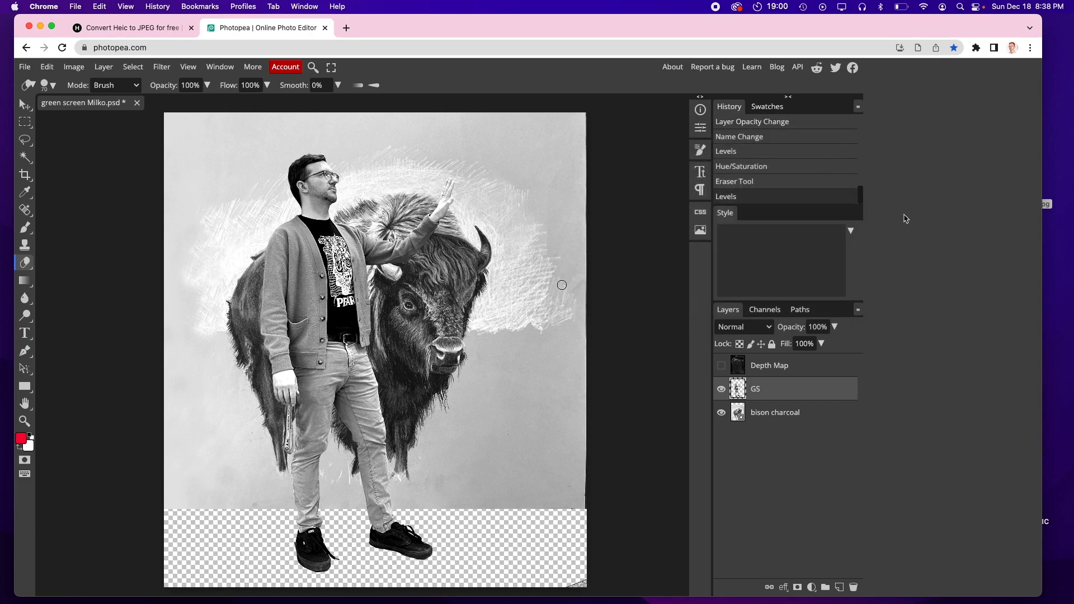
Step: Move the GS layer so the person stands in front of the bison on the left
click(25, 107)
click(24, 106)
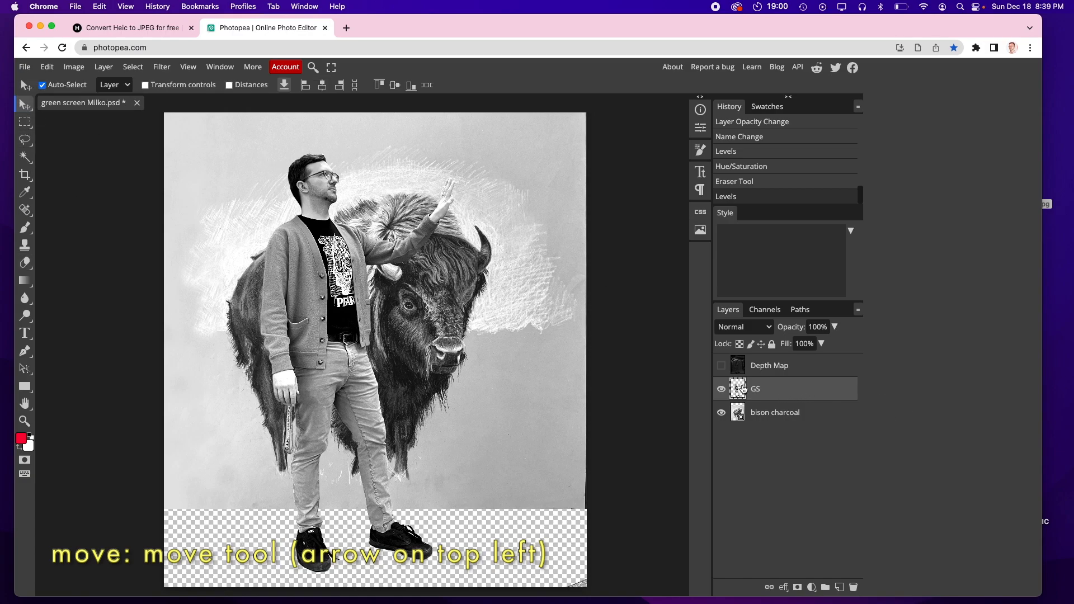
drag(314, 189, 136, 100)
drag(189, 172, 287, 258)
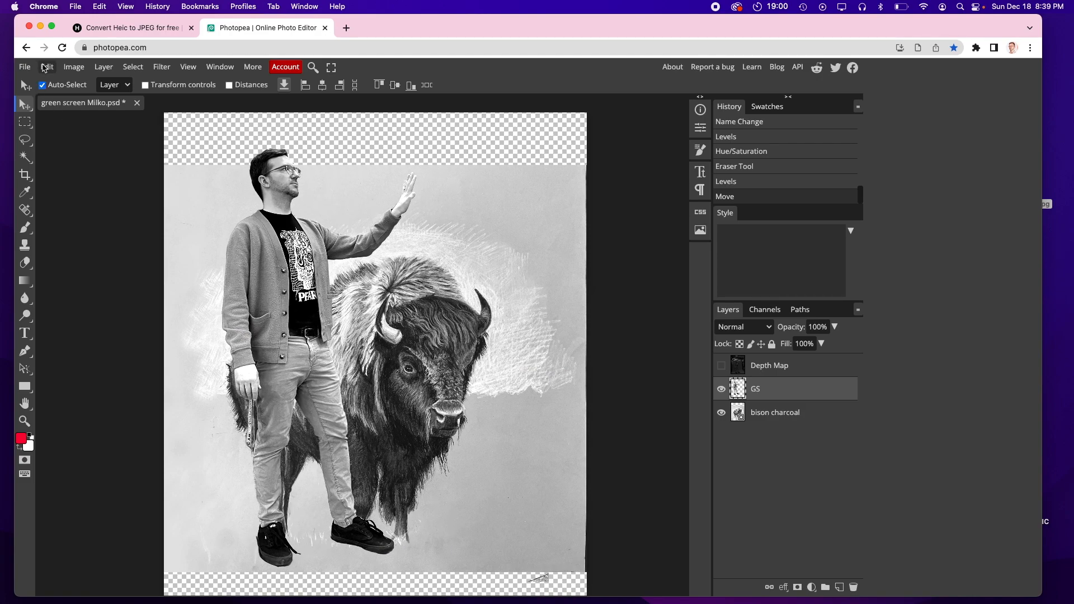
Step: Scale the person down to about 59% with Free Transform and place him beside the bison's shoulder
click(44, 67)
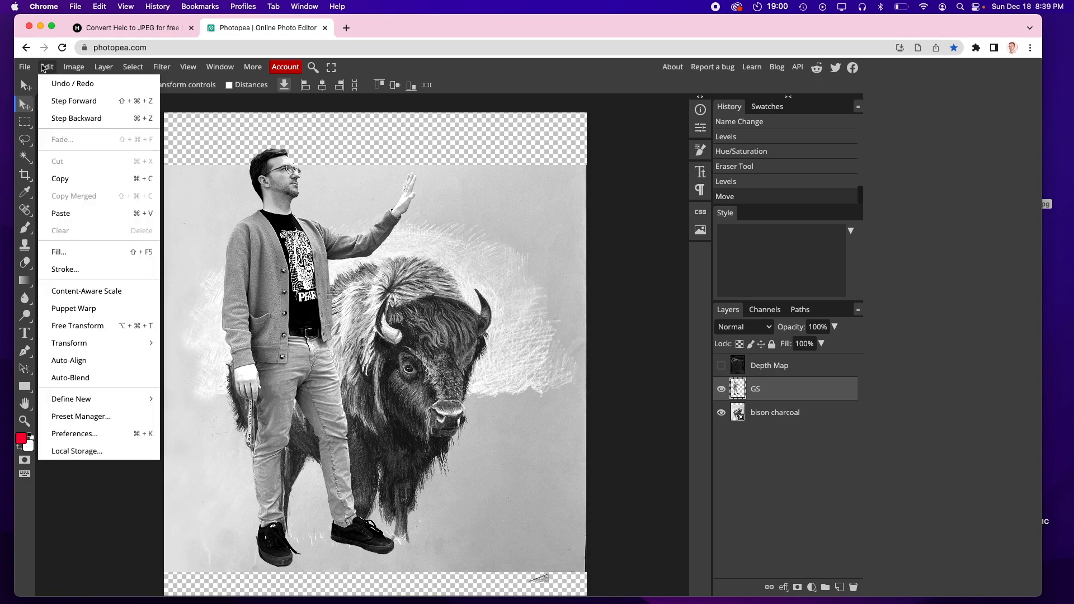
click(97, 327)
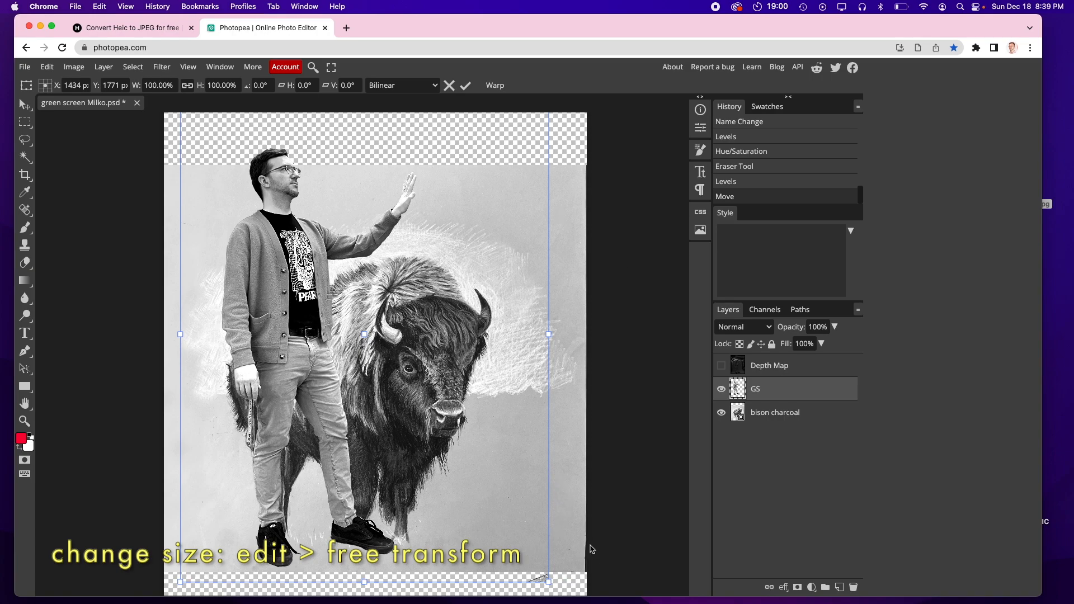
drag(549, 581, 450, 501)
drag(260, 244, 226, 406)
drag(396, 247, 297, 344)
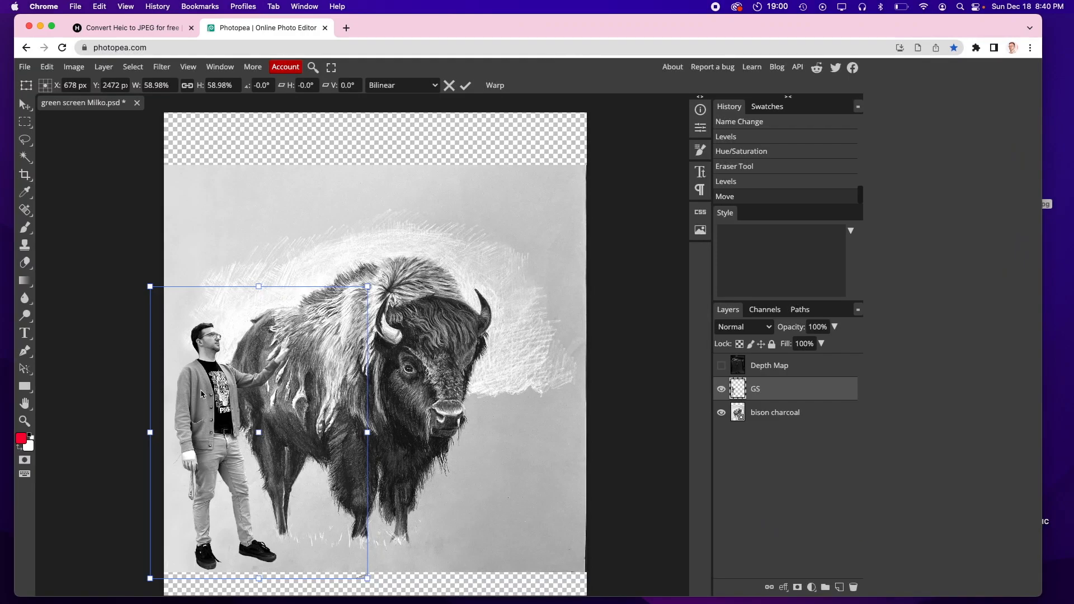
drag(200, 397, 206, 392)
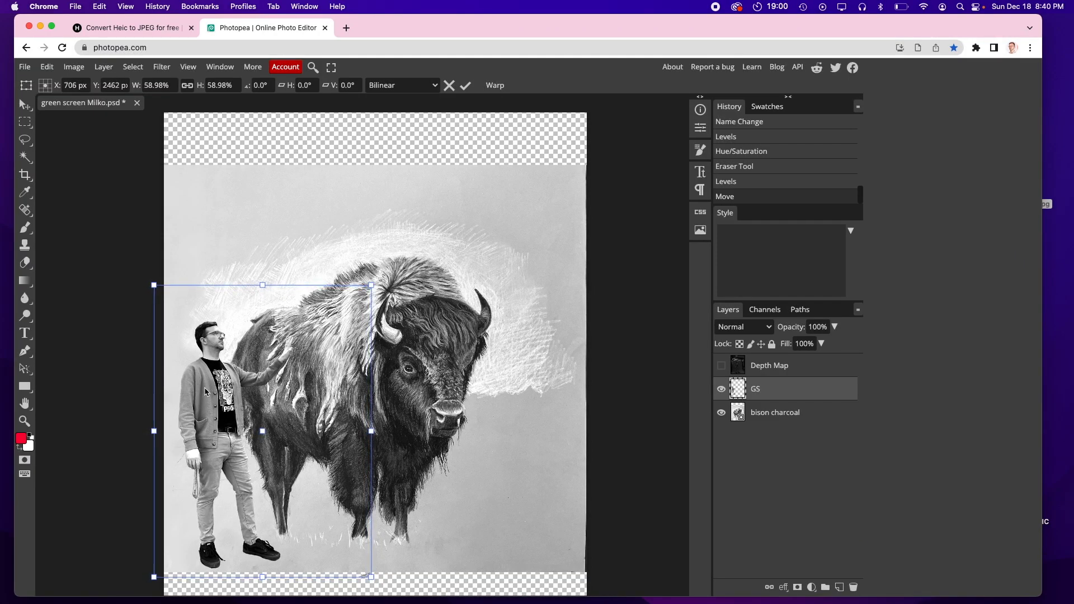
key(Return)
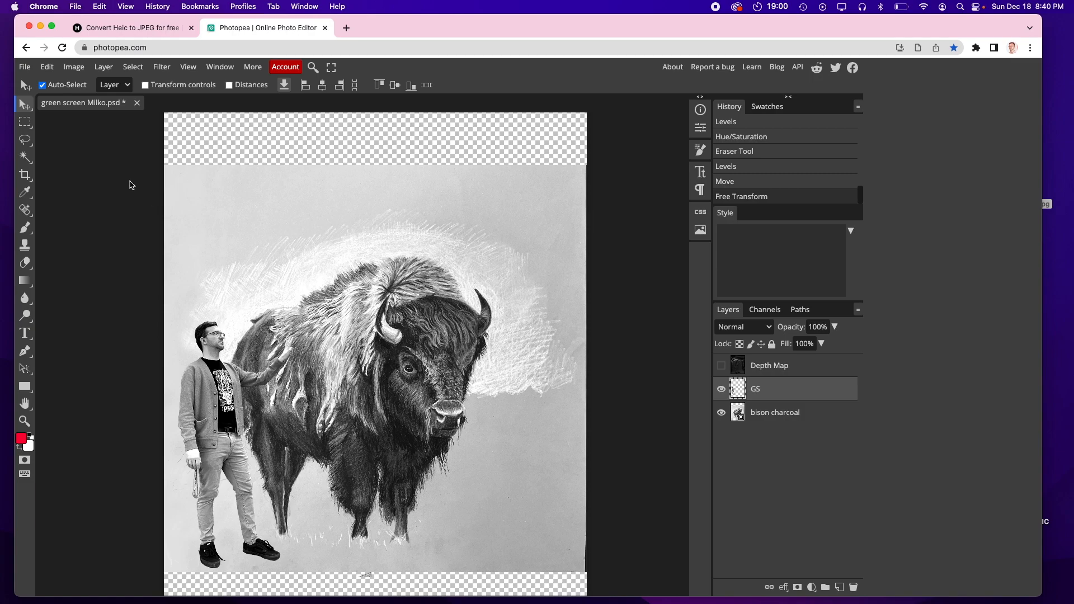
Step: Crop the canvas to remove the transparent strips along the top and bottom edges
click(24, 176)
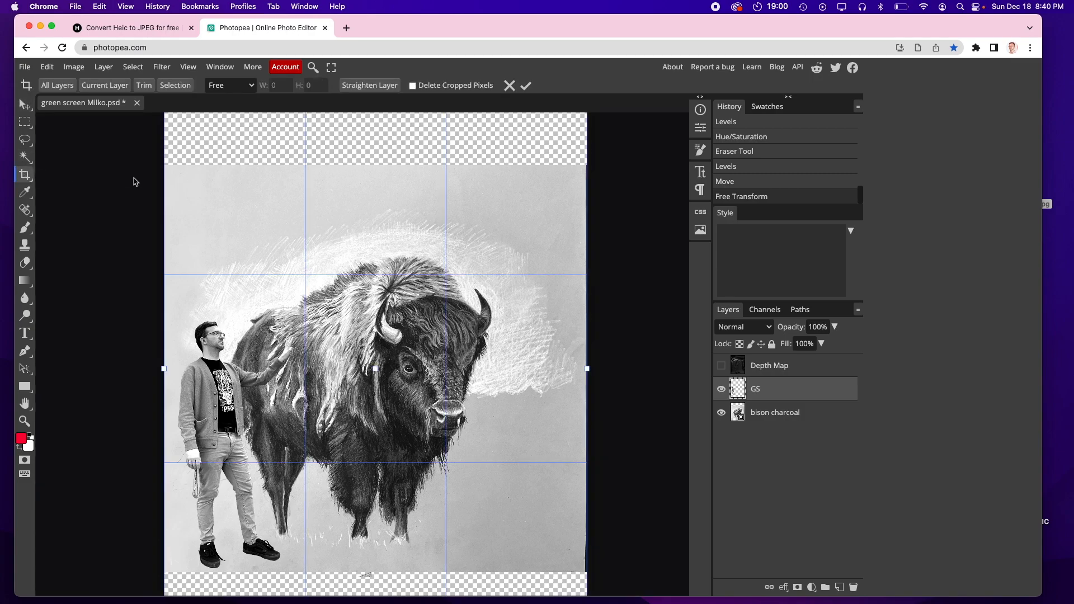
drag(164, 169, 173, 169)
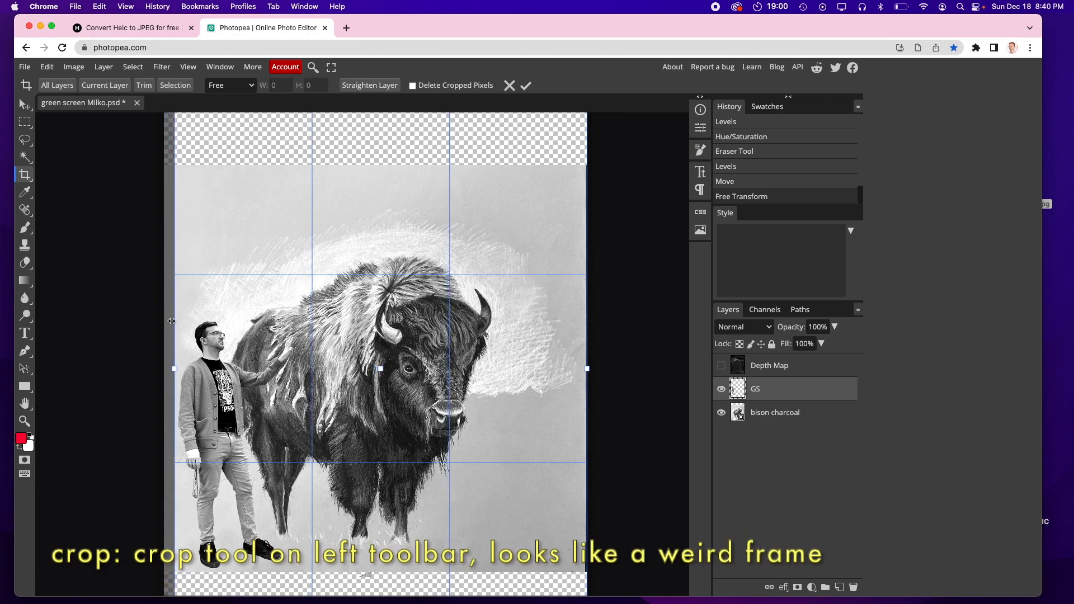
mouse_move(175, 369)
mouse_down()
mouse_move(152, 368)
mouse_move(164, 369)
mouse_up()
scroll(380, 414, up, 4)
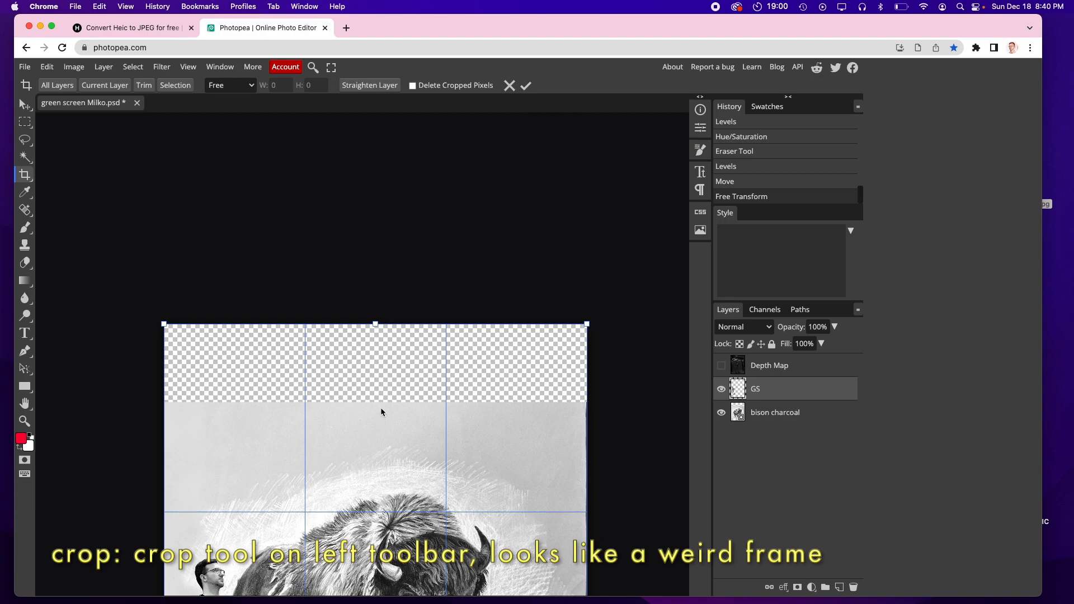
drag(373, 326, 376, 404)
scroll(381, 390, down, 10)
scroll(381, 391, up, 5)
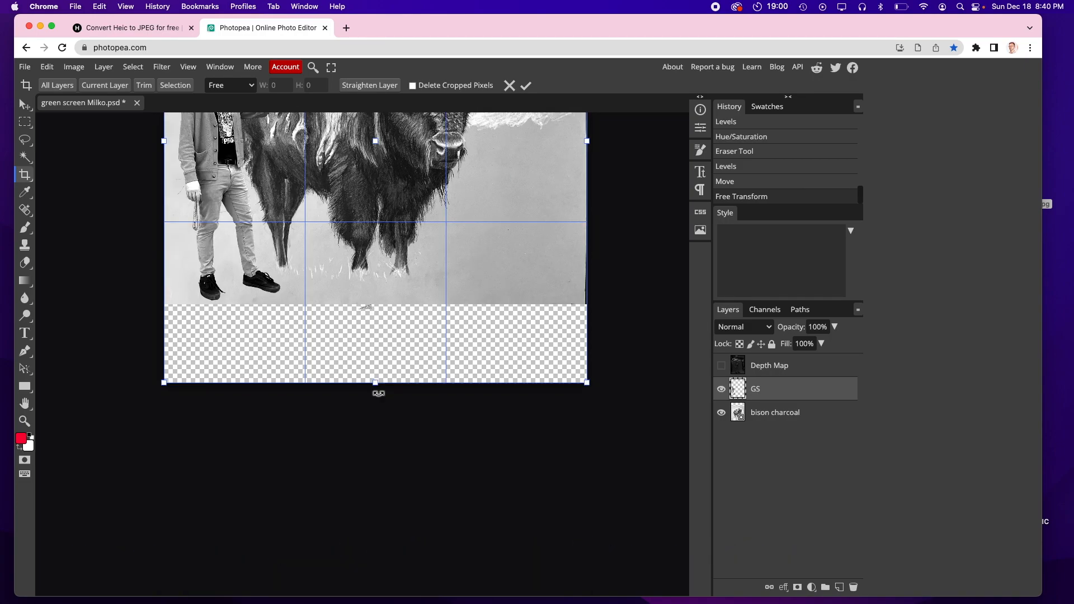
drag(375, 383, 380, 305)
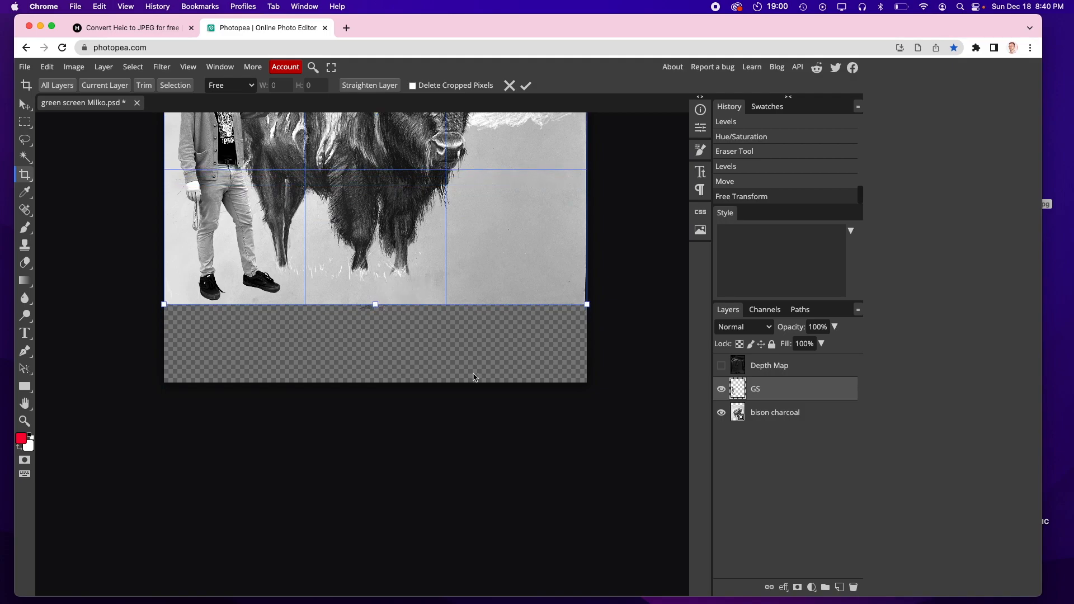
key(Return)
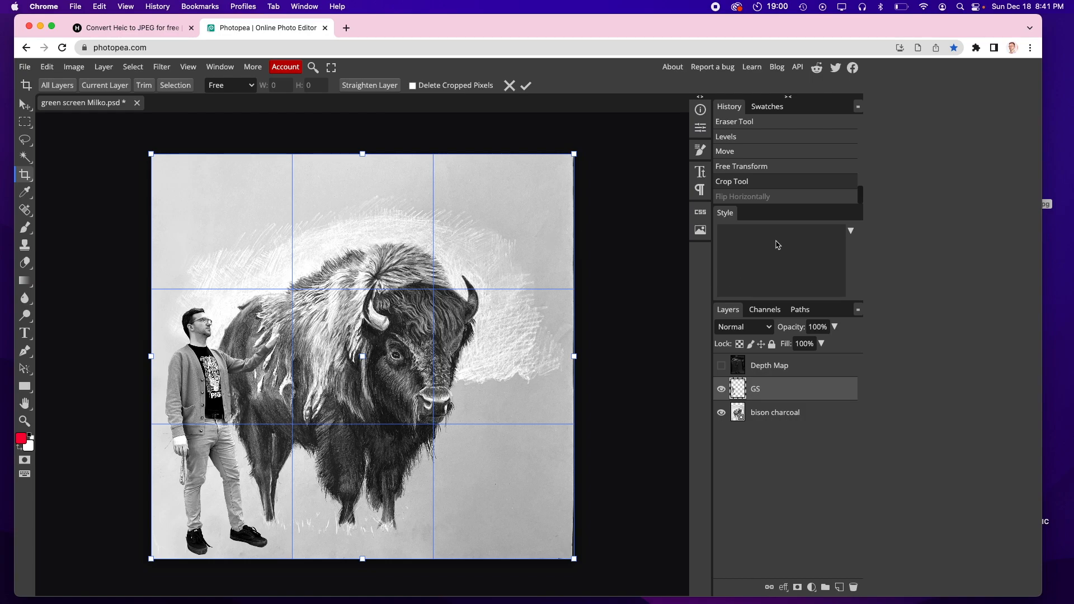
Step: Add a new layer above the bison charcoal layer and name it shadows
mouse_move(634, 224)
mouse_down()
mouse_move(574, 330)
mouse_move(623, 241)
mouse_up()
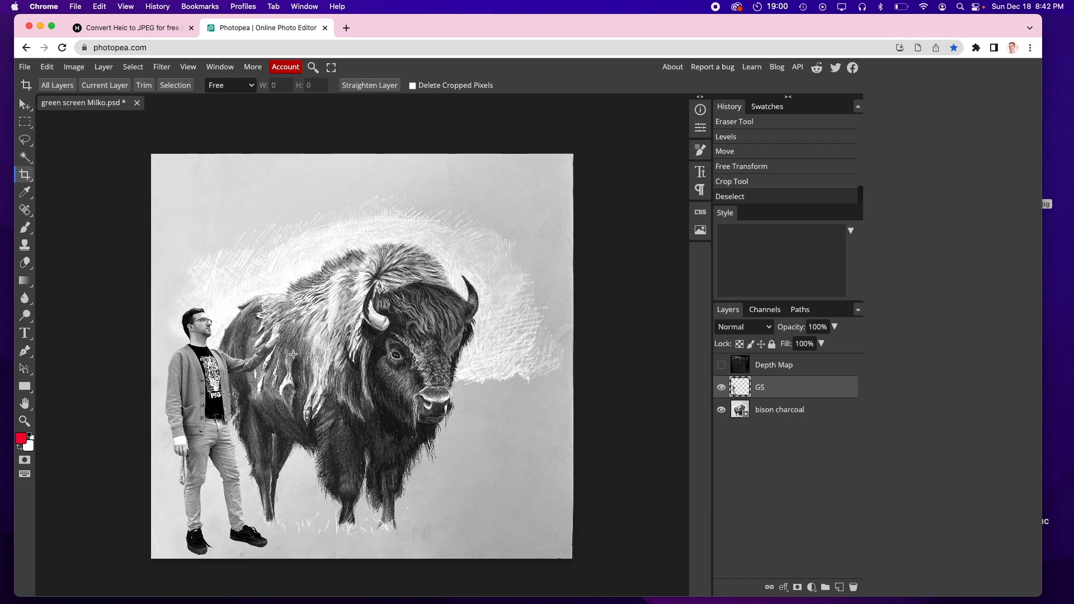
click(784, 413)
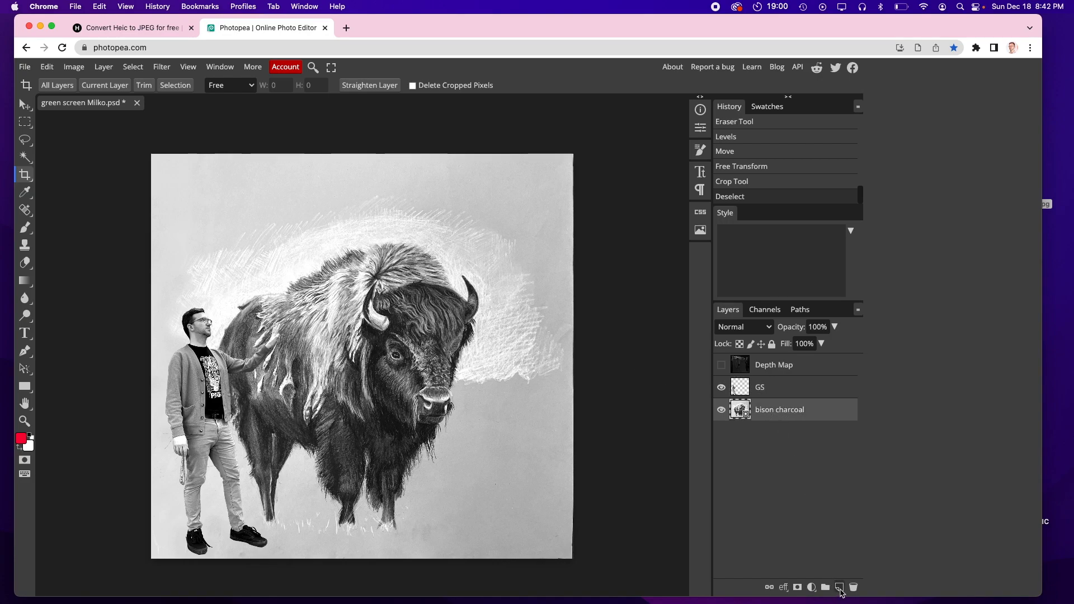
click(839, 588)
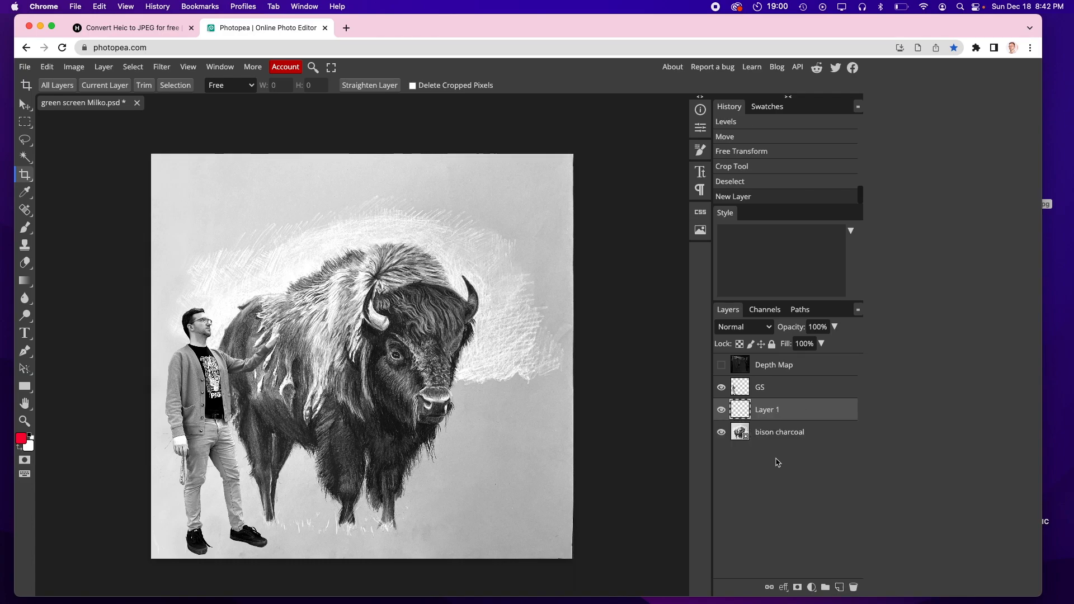
double_click(769, 410)
text(shadows)
key(Return)
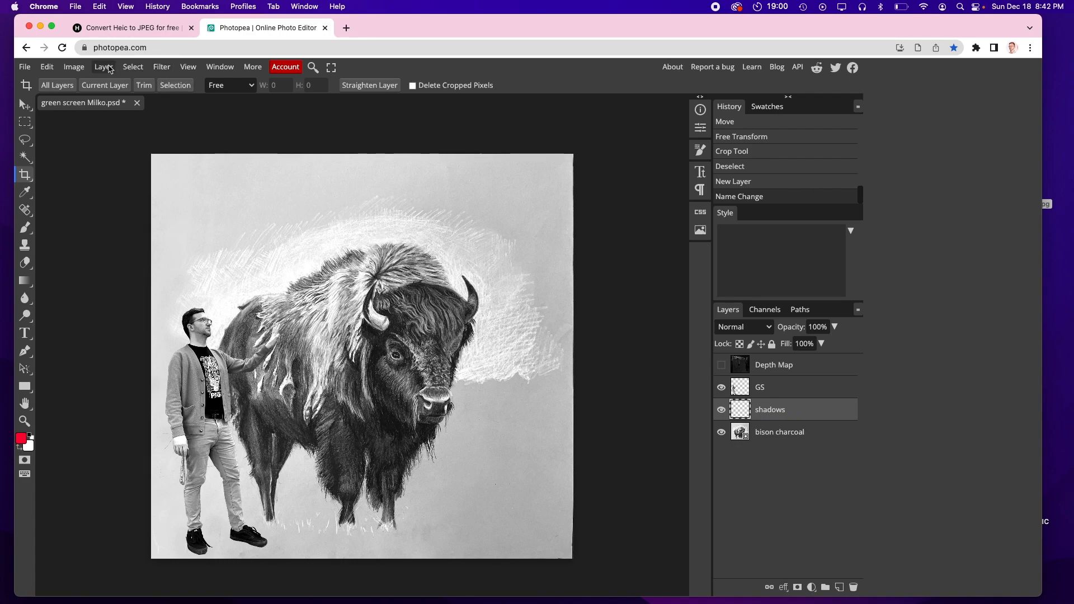
click(103, 66)
mouse_move(114, 89)
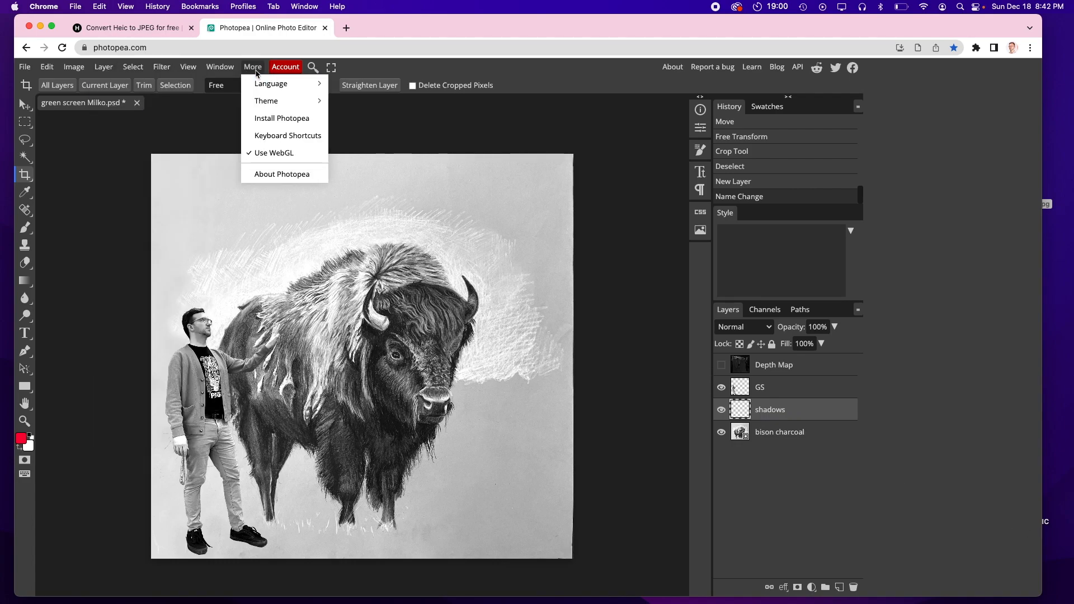
click(102, 68)
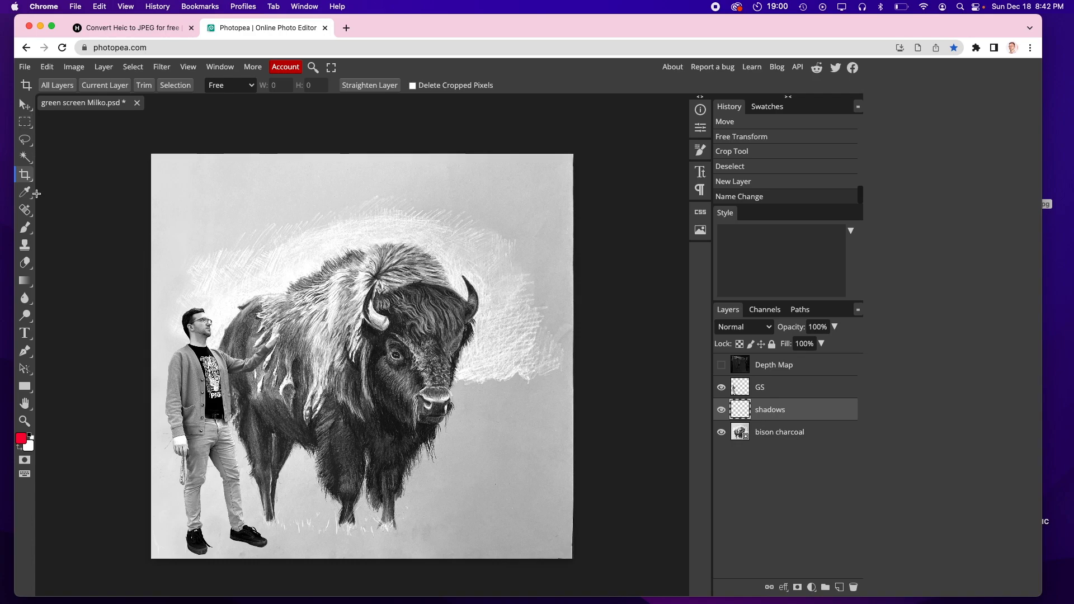
Step: Select the Brush tool, enlarge the brush size, and set its opacity to 14%
click(25, 230)
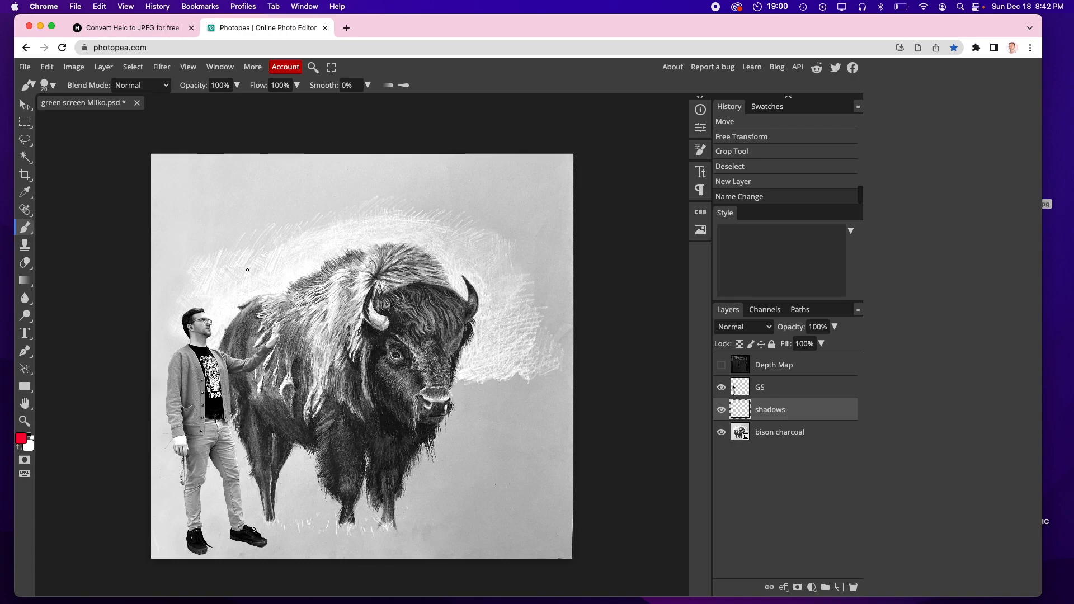
key(bracketright)
key(bracketright)
key(bracketright)
key(bracketright)
key(bracketright)
key(bracketright)
key(bracketright)
key(bracketright)
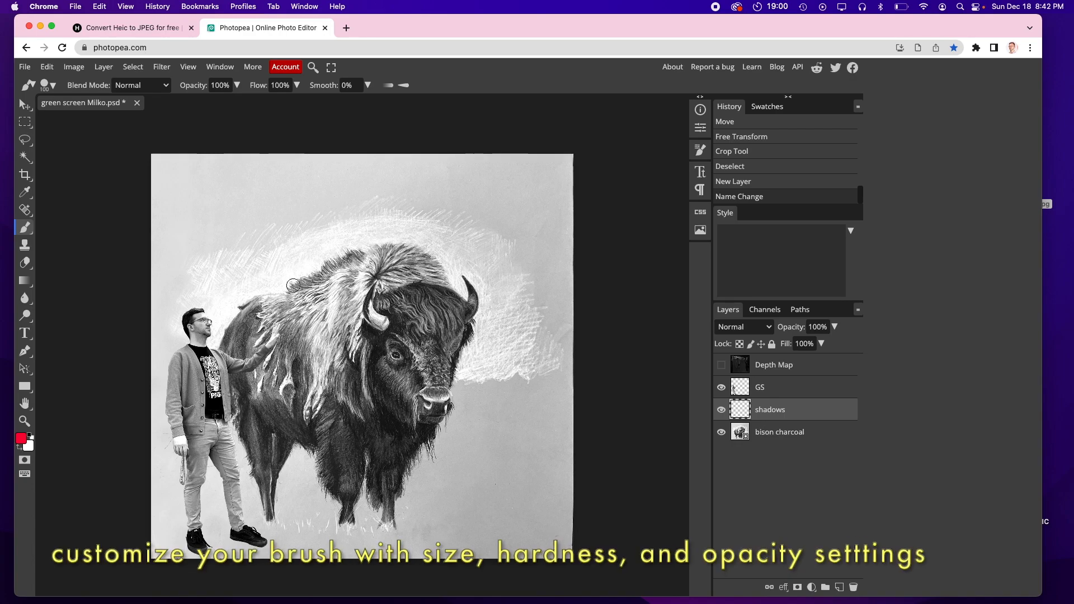
key(bracketright)
key(bracketright)
key(bracketright)
key(bracketright)
key(bracketright)
click(237, 86)
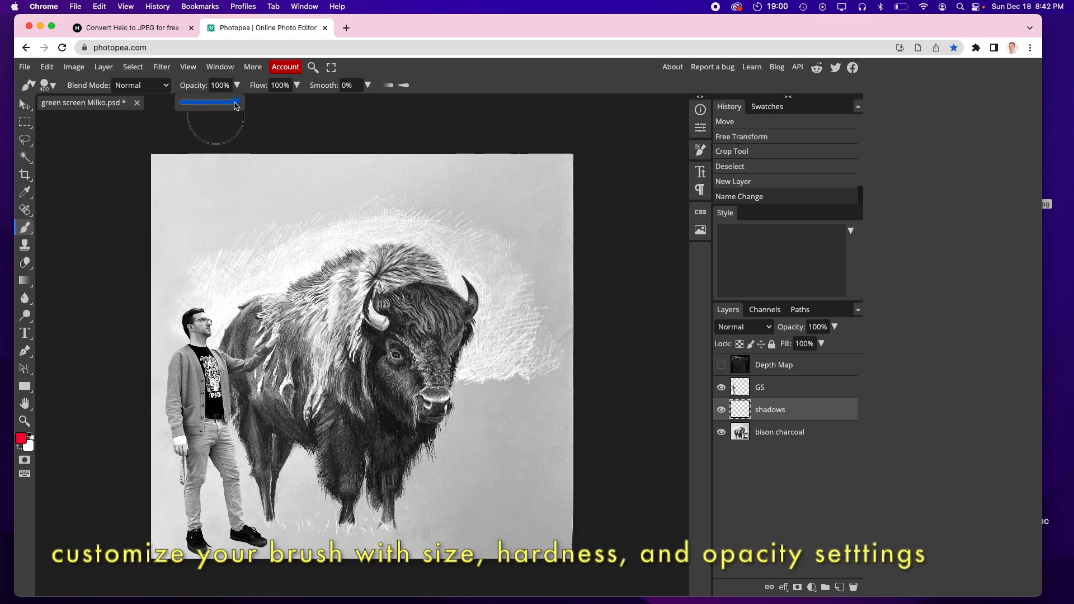
drag(236, 106, 211, 104)
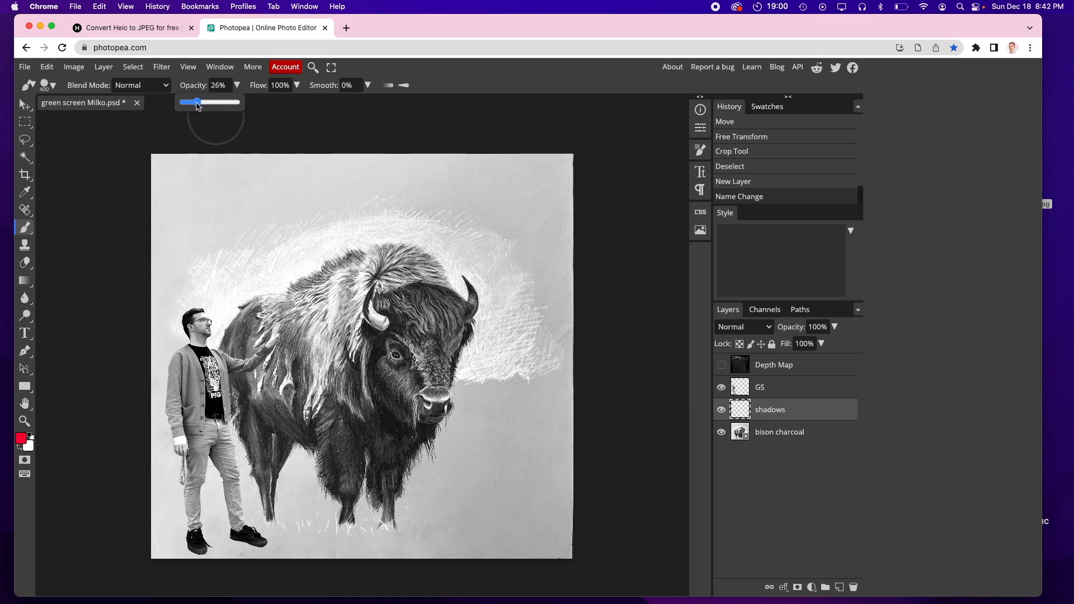
drag(191, 105, 189, 105)
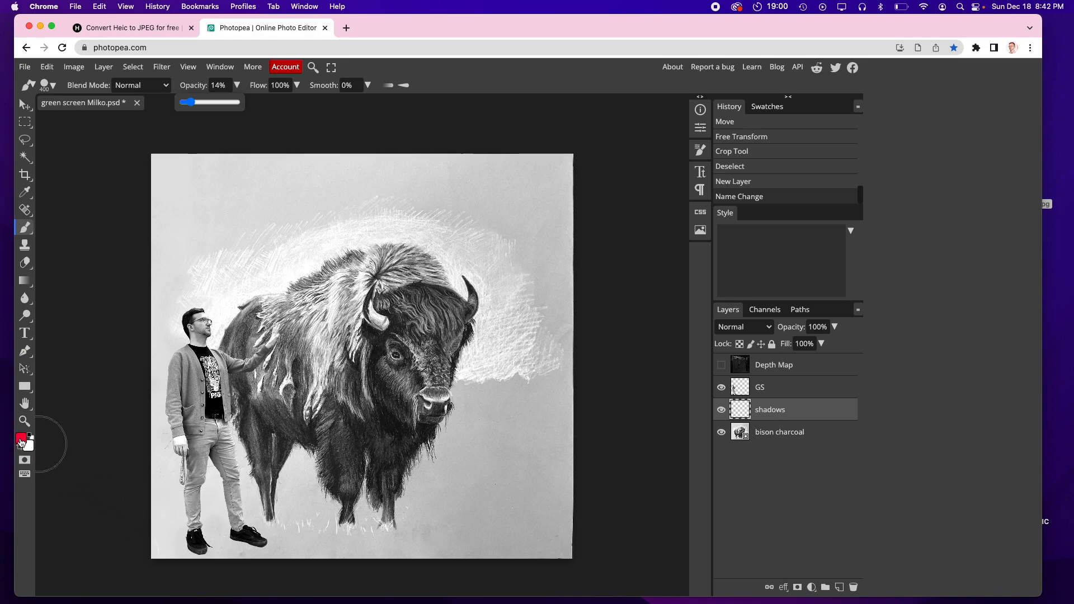
Step: Set the foreground color to near-black 070707
mouse_move(244, 510)
mouse_down()
mouse_move(440, 519)
mouse_move(269, 493)
mouse_up()
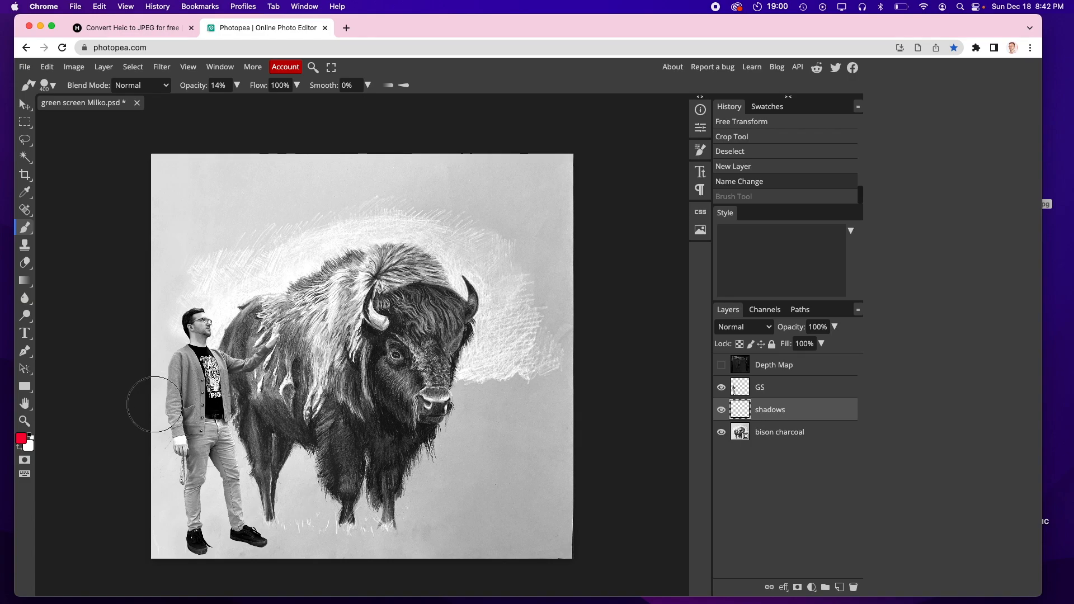
click(21, 439)
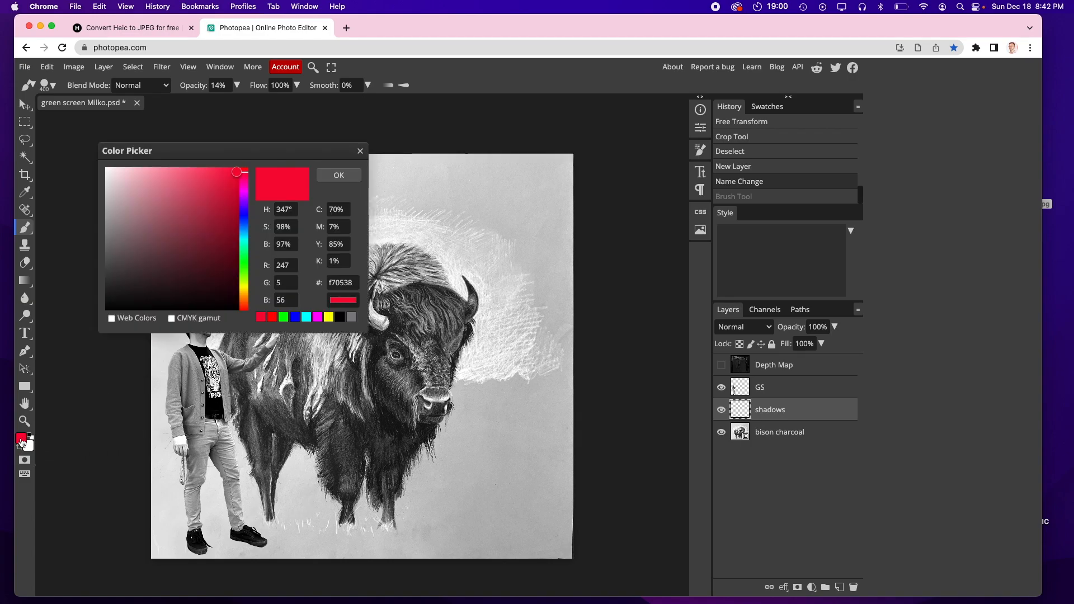
click(134, 310)
drag(133, 309, 105, 308)
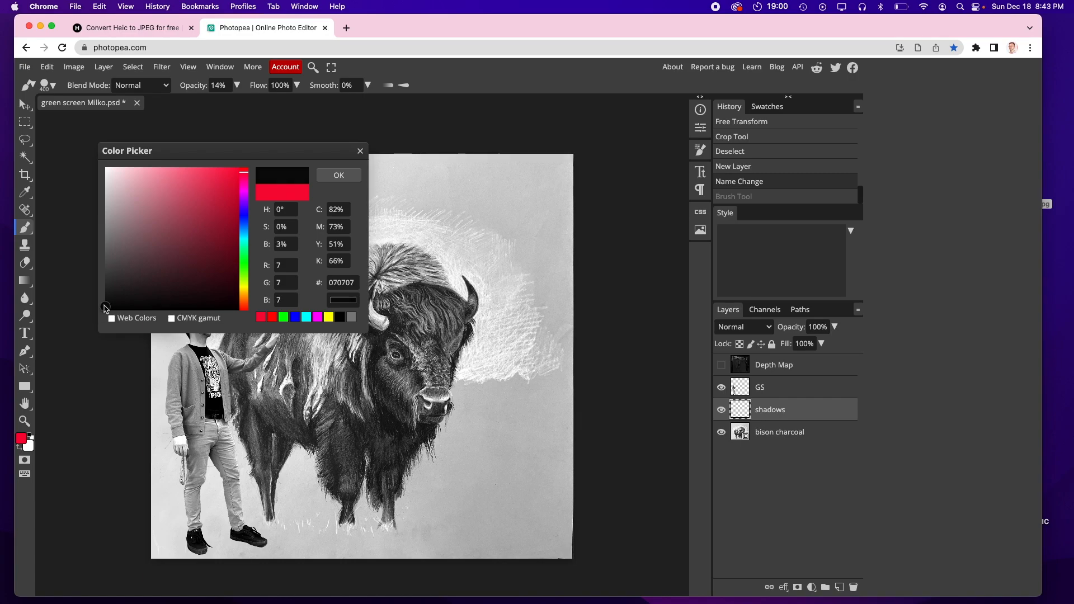
click(339, 175)
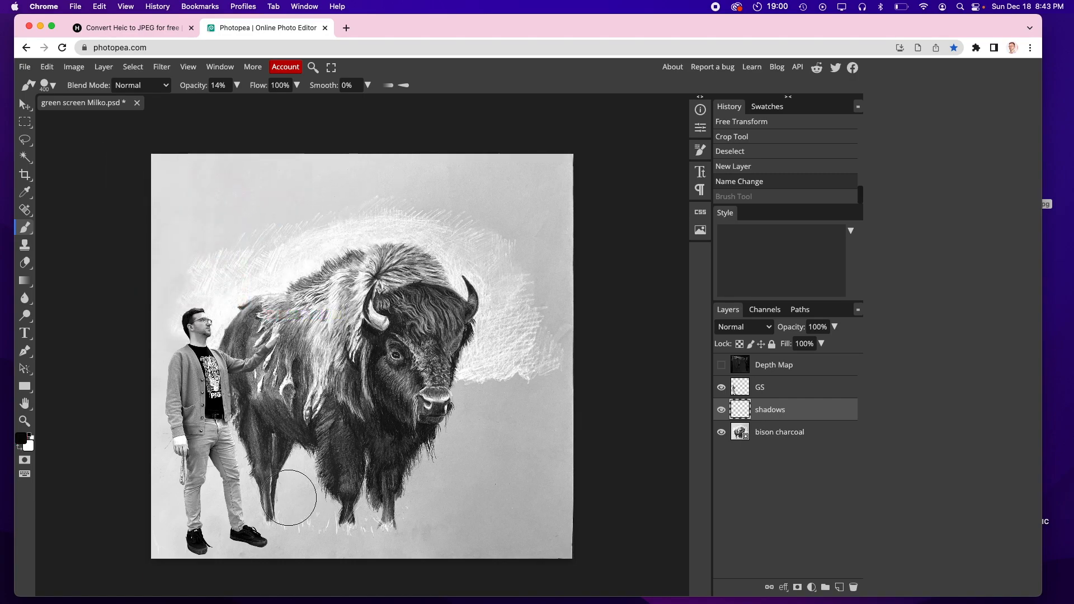
click(237, 85)
drag(191, 103, 240, 103)
mouse_move(333, 482)
mouse_down()
mouse_move(267, 479)
mouse_move(387, 472)
mouse_up()
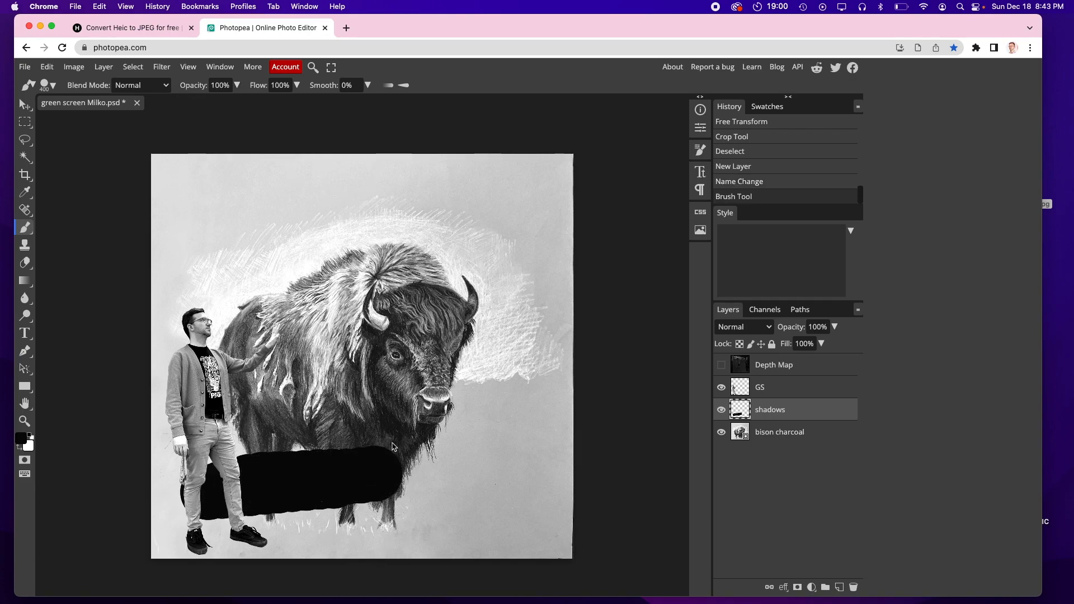
key(super+z)
Step: Set the brush opacity to 11% and its hardness to 1%
click(237, 85)
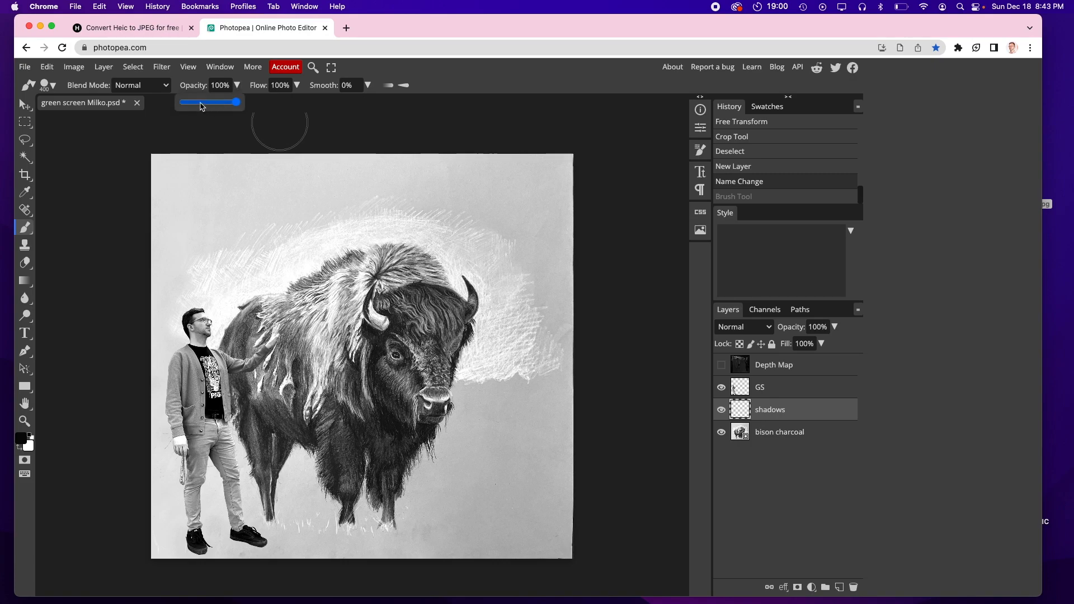
drag(185, 103, 190, 104)
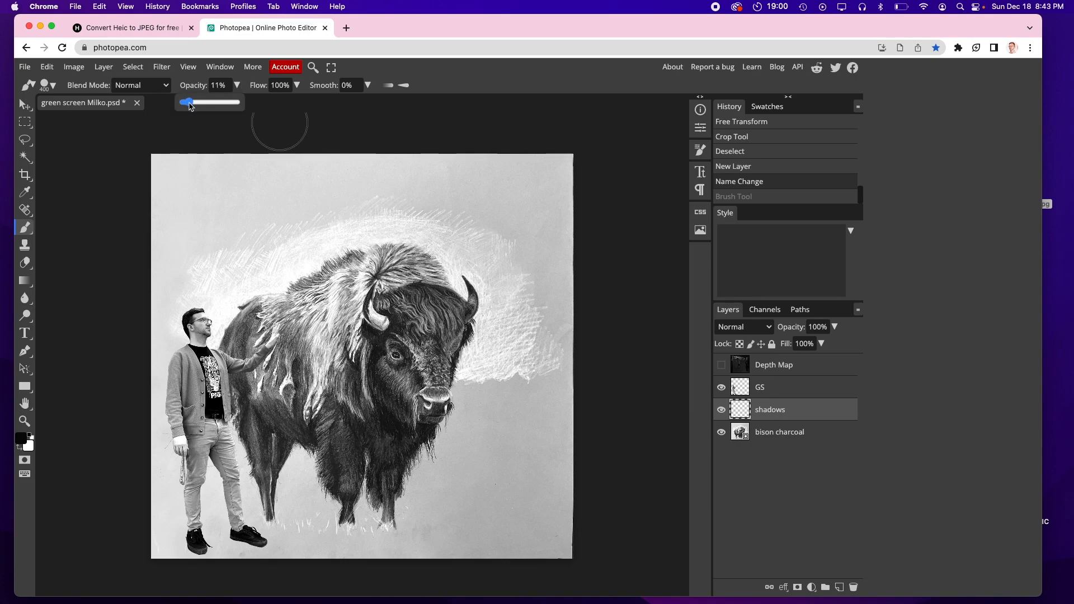
click(46, 87)
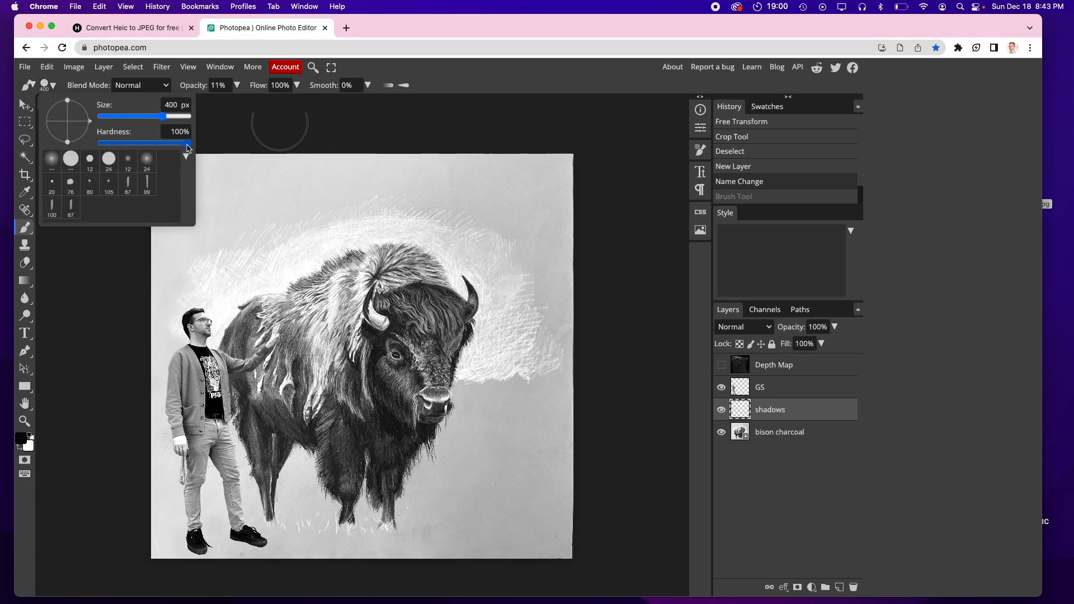
drag(135, 147, 101, 146)
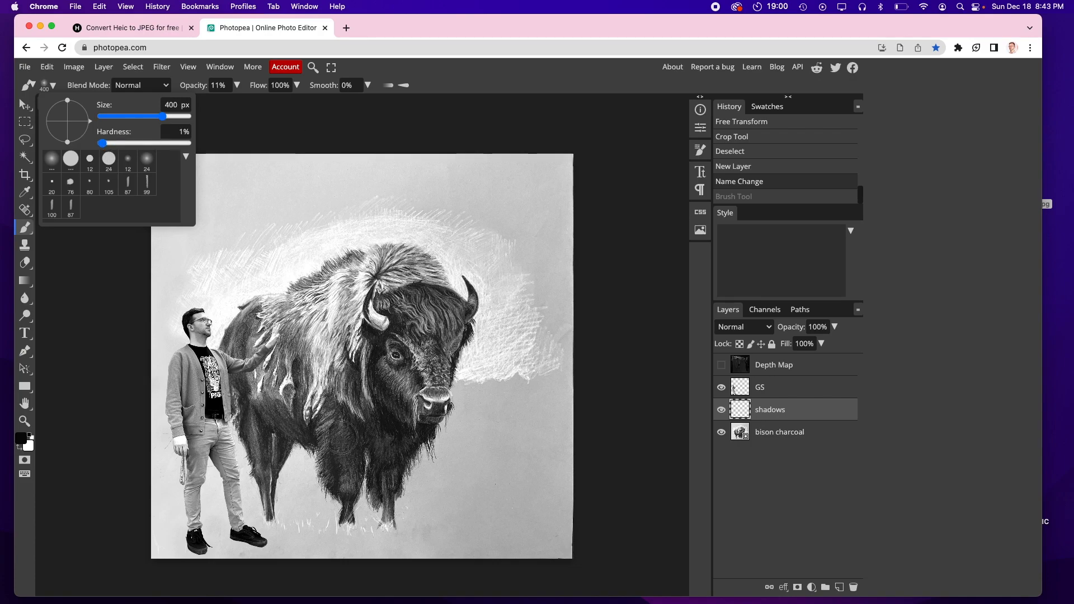
mouse_move(453, 474)
mouse_down()
mouse_move(523, 489)
mouse_move(508, 506)
mouse_move(470, 514)
mouse_up()
key(super+z)
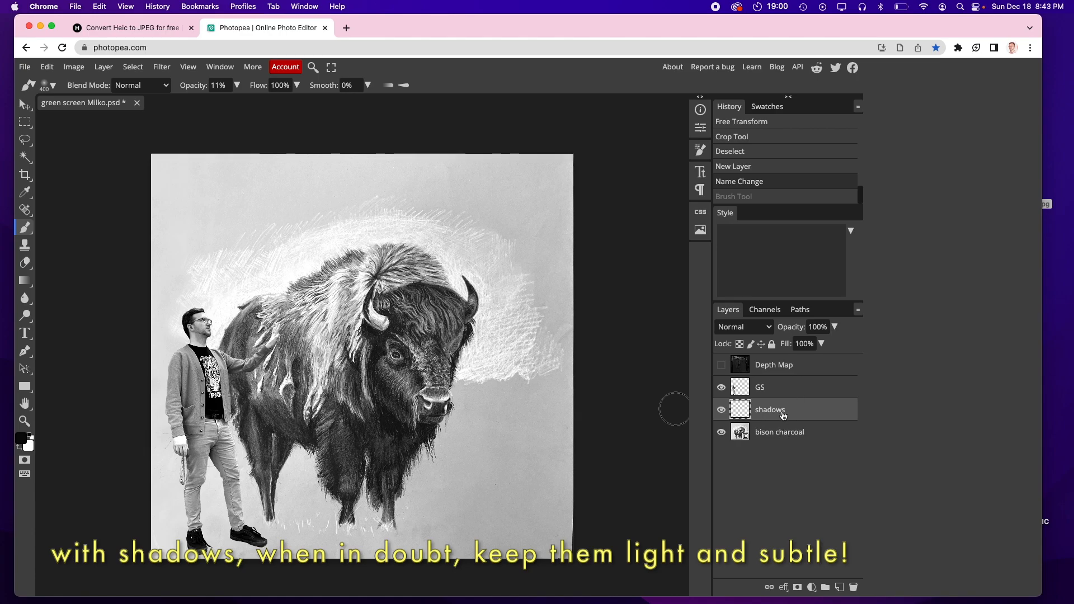
mouse_move(785, 407)
mouse_down()
mouse_move(783, 385)
mouse_move(783, 417)
mouse_up()
scroll(258, 502, down, 3)
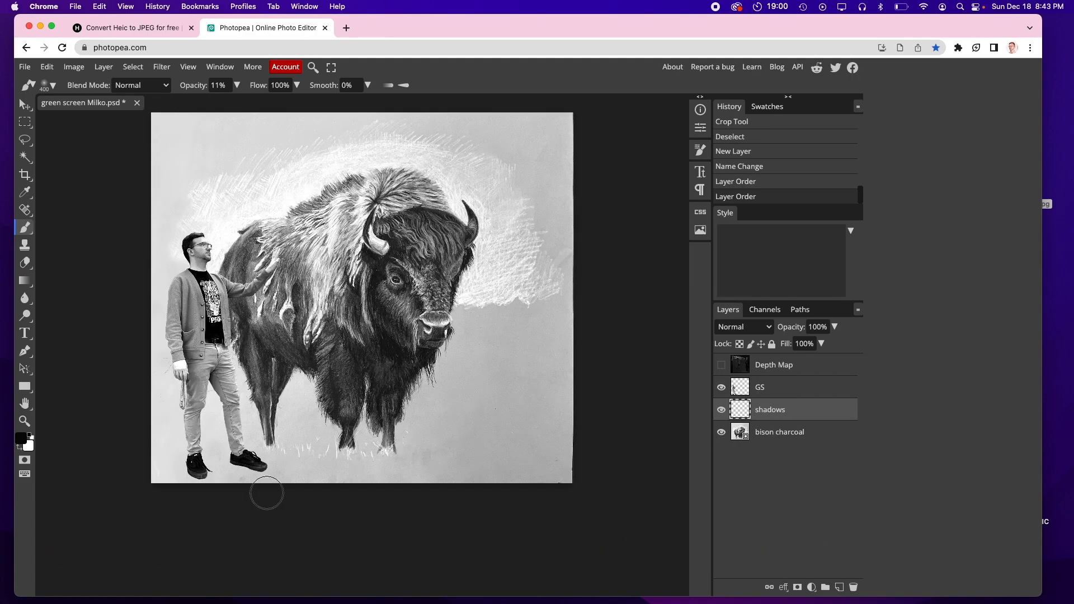
Step: Paint soft shadows on the shadows layer beneath both of the person's shoes with a smaller brush
scroll(202, 438, up, 5)
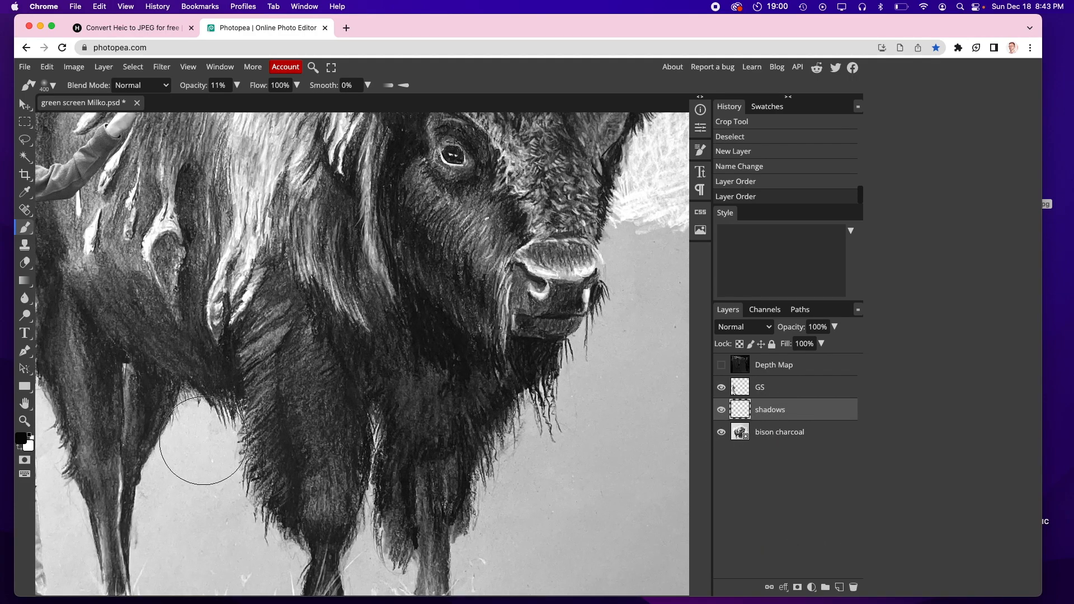
scroll(203, 440, down, 6)
scroll(204, 441, left, 4)
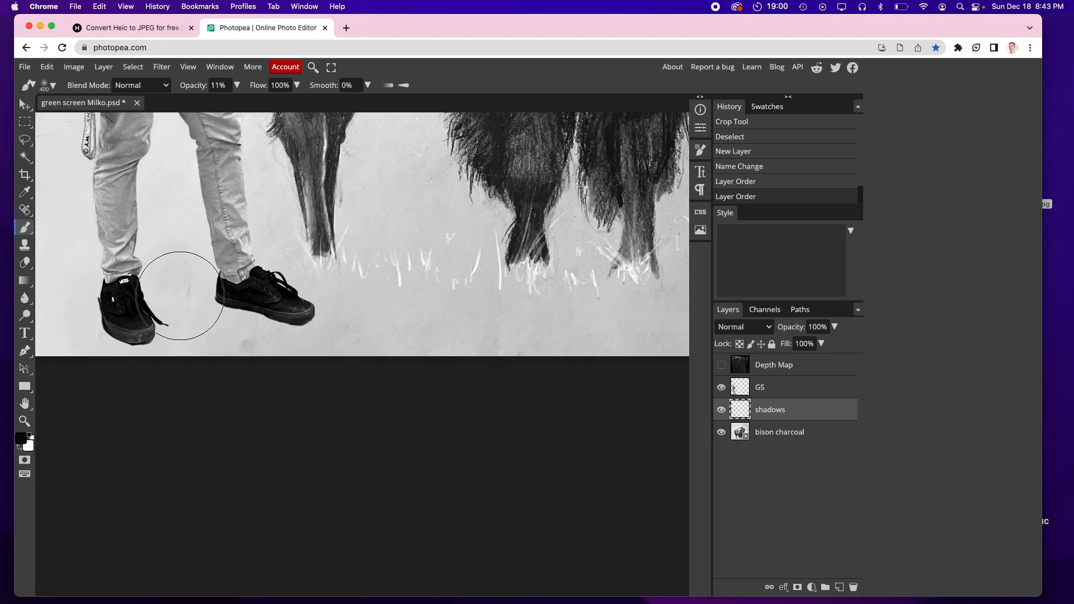
key(bracketleft)
key(bracketleft)
key(bracketleft)
drag(138, 311, 258, 307)
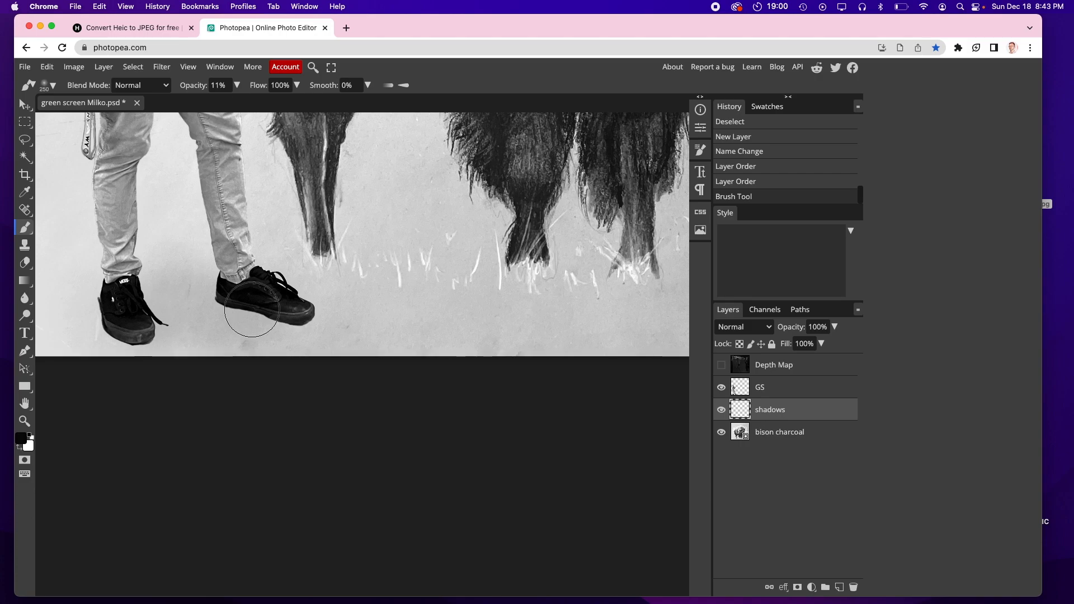
key(bracketleft)
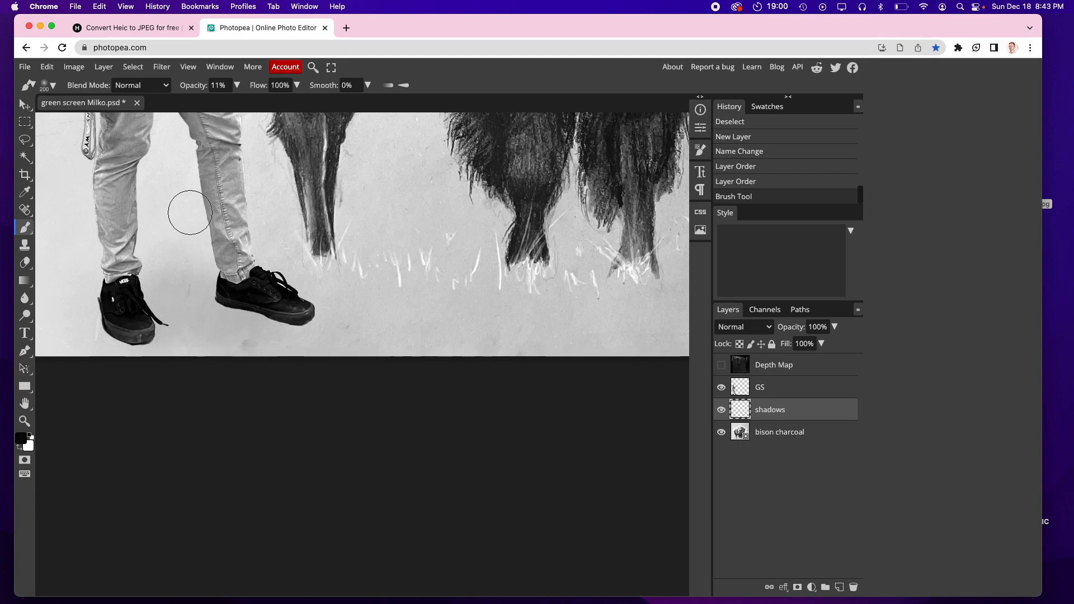
key(bracketleft)
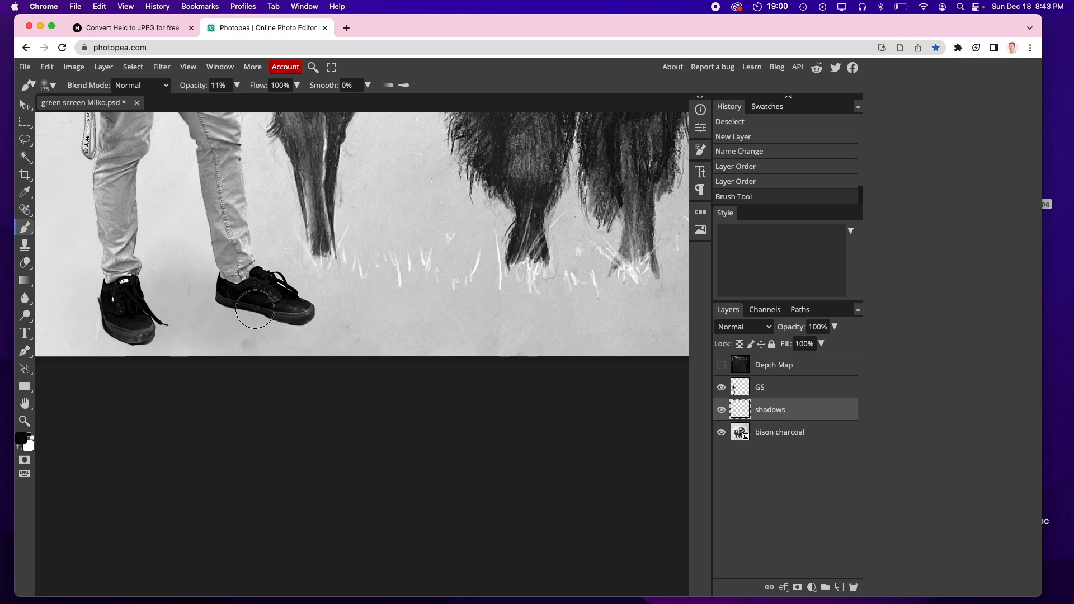
mouse_move(223, 308)
mouse_down()
mouse_move(204, 302)
mouse_move(282, 309)
mouse_up()
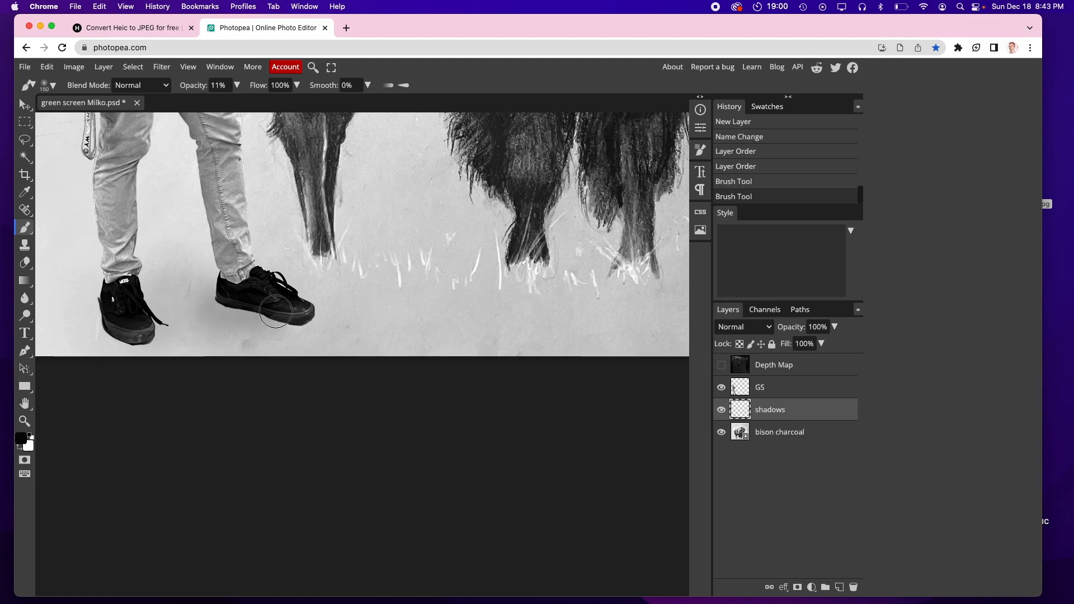
mouse_move(110, 311)
mouse_down()
mouse_move(151, 328)
mouse_move(131, 311)
mouse_move(76, 314)
mouse_move(348, 297)
mouse_up()
Step: Add a small extra shadow stroke beside the rear shoe
key(bracketright)
key(bracketright)
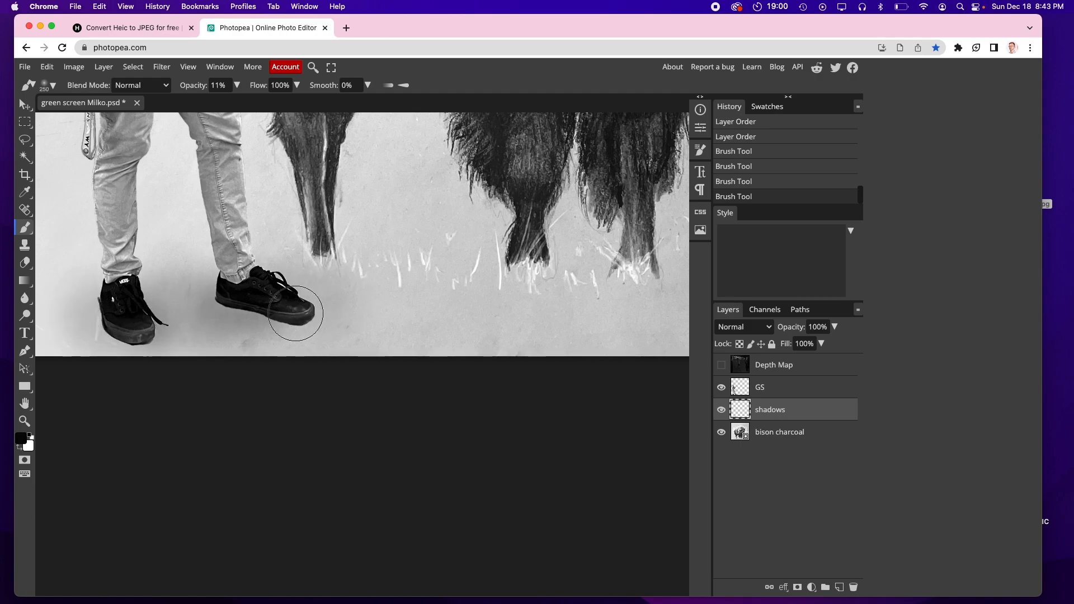
key(bracketleft)
key(bracketleft)
key(bracketleft)
key(bracketleft)
key(bracketleft)
mouse_move(222, 302)
mouse_down()
mouse_move(285, 321)
mouse_move(212, 302)
mouse_up()
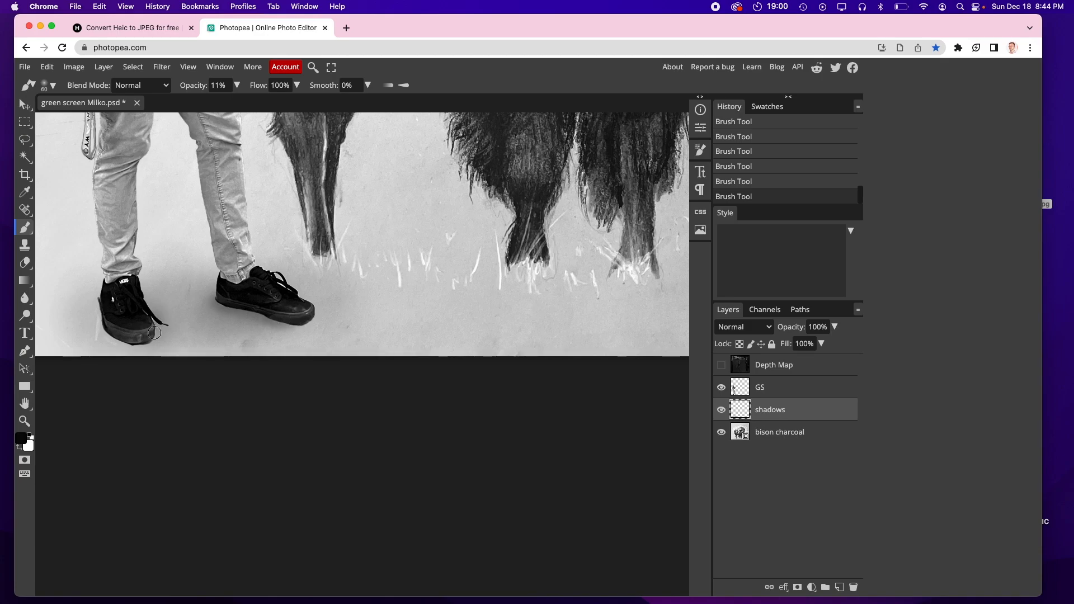
key(super+minus)
key(super+minus)
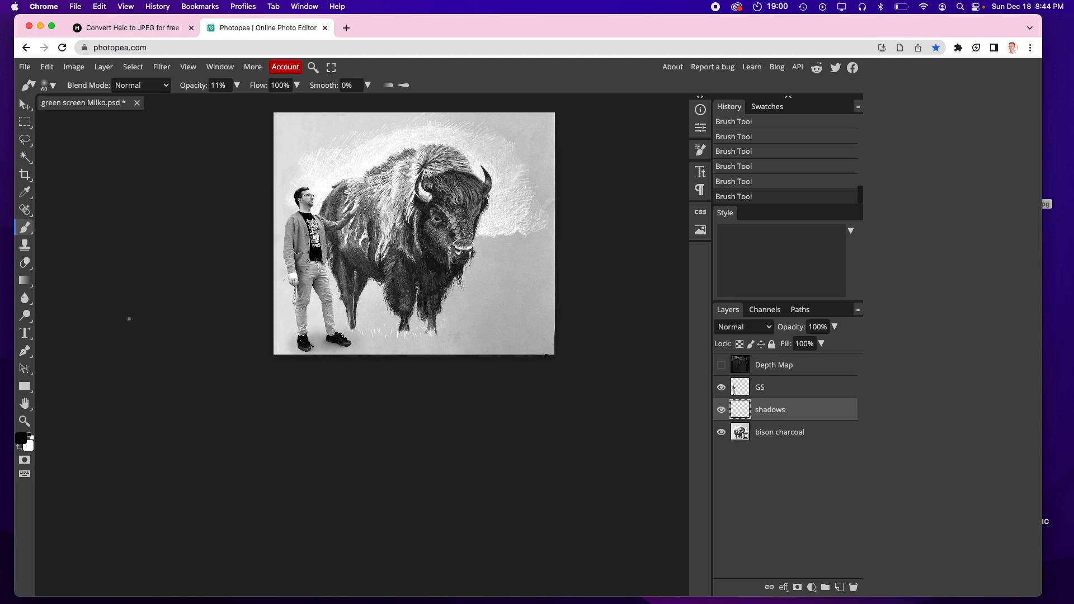
Step: Erase excess shadow around the person's legs with the Eraser at 300 px size and 6% hardness
click(24, 262)
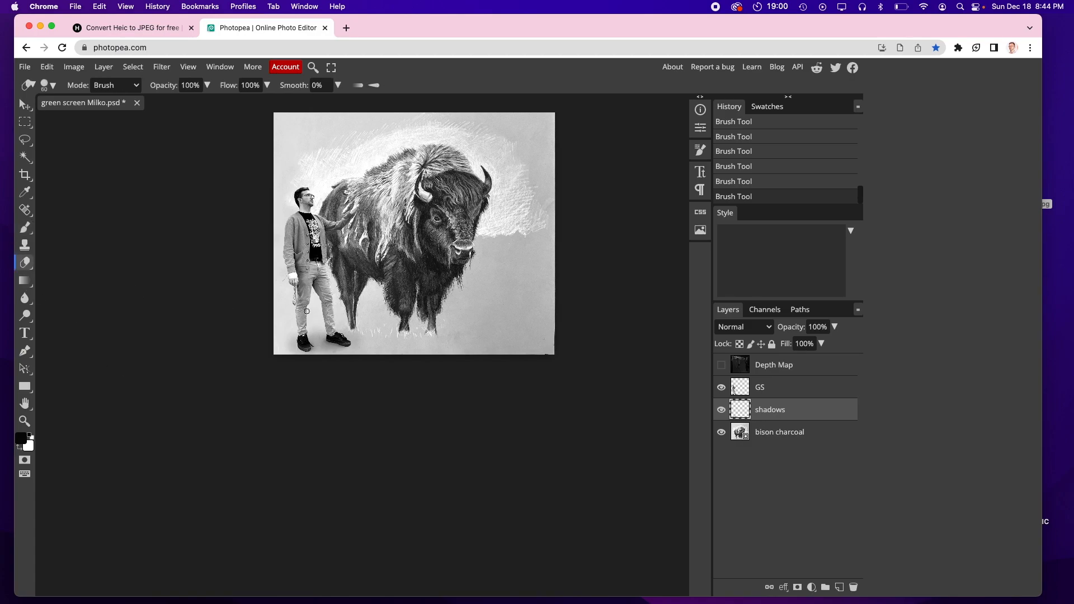
key(bracketright)
key(bracketright)
key(bracketright)
click(51, 88)
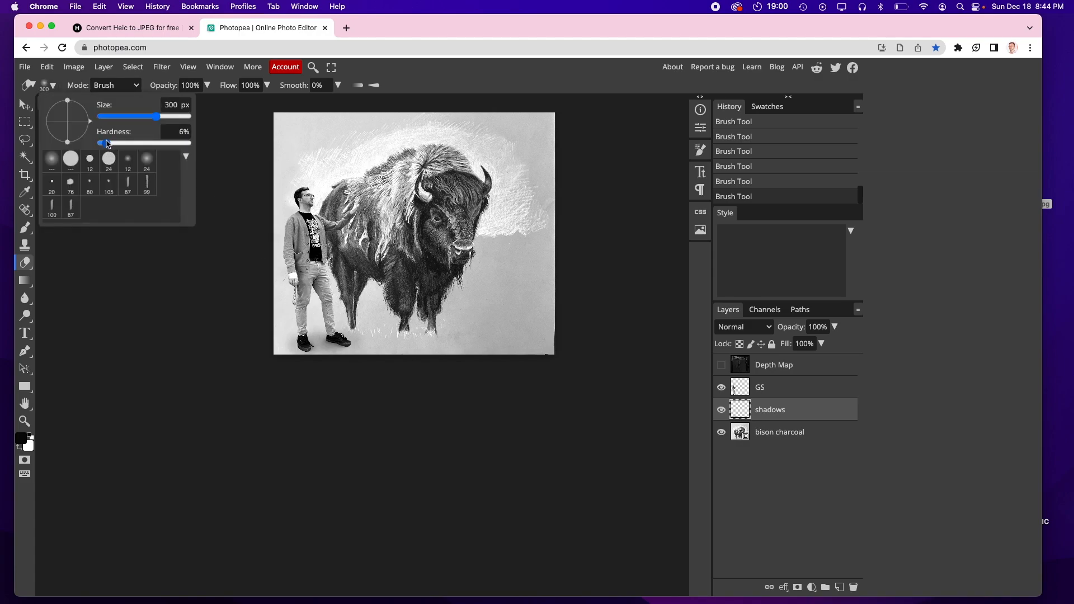
drag(305, 302, 289, 336)
click(290, 316)
click(332, 316)
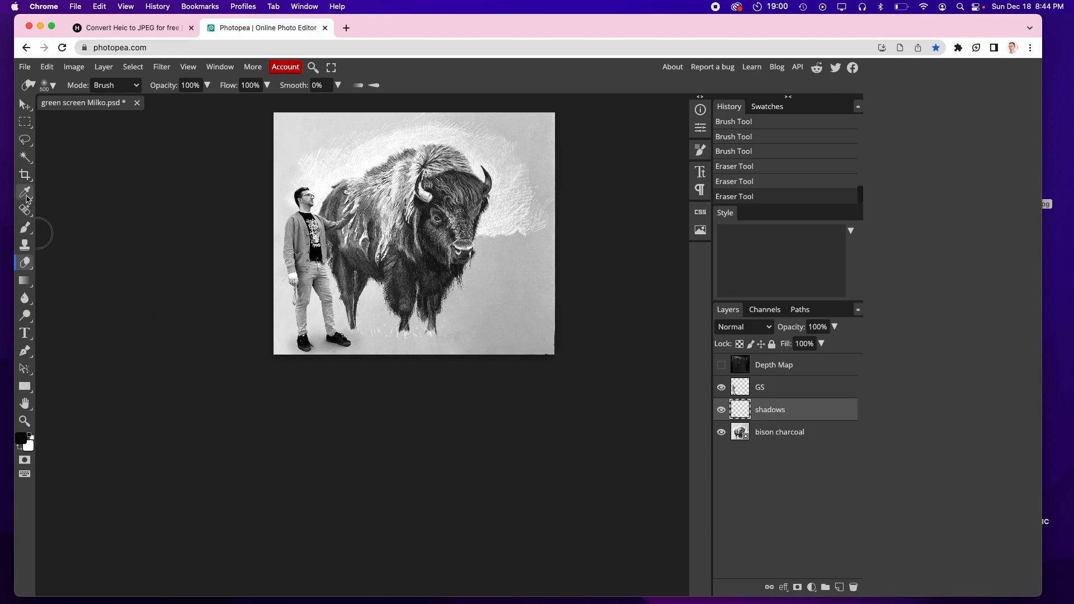
Step: Paint a soft shadow on the ground beneath the bison's front legs
click(24, 227)
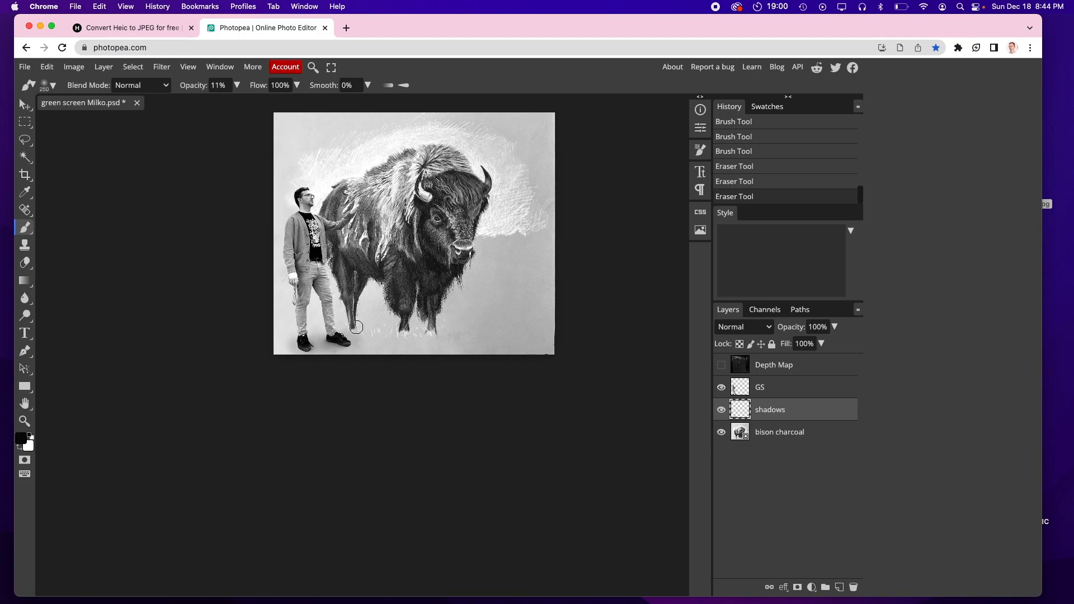
mouse_move(357, 326)
mouse_down()
mouse_move(470, 335)
mouse_move(394, 331)
mouse_up()
drag(393, 331, 357, 330)
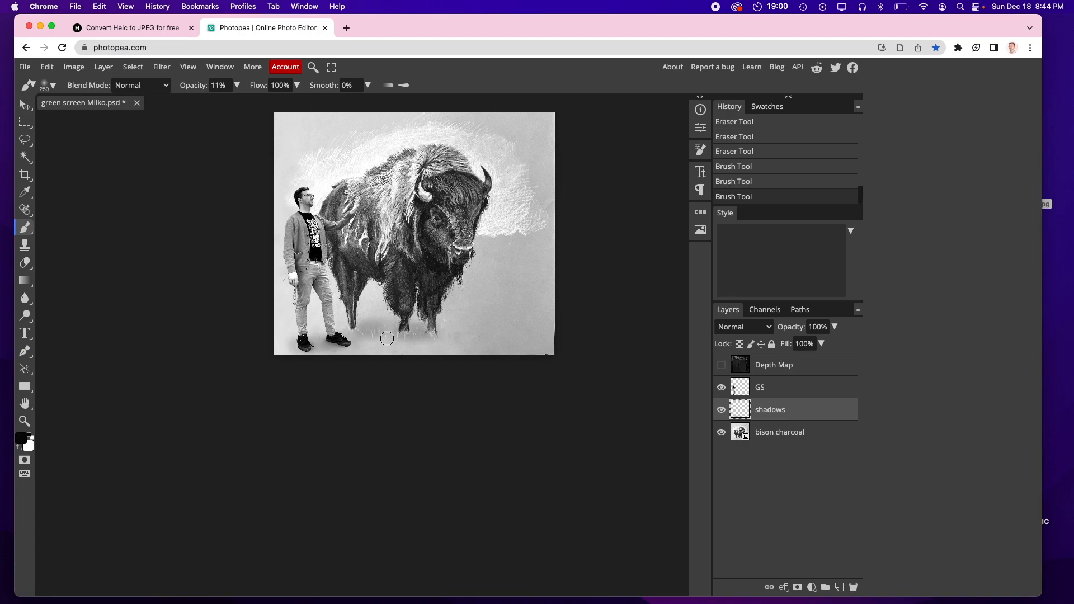
scroll(387, 338, up, 1)
drag(348, 330, 363, 332)
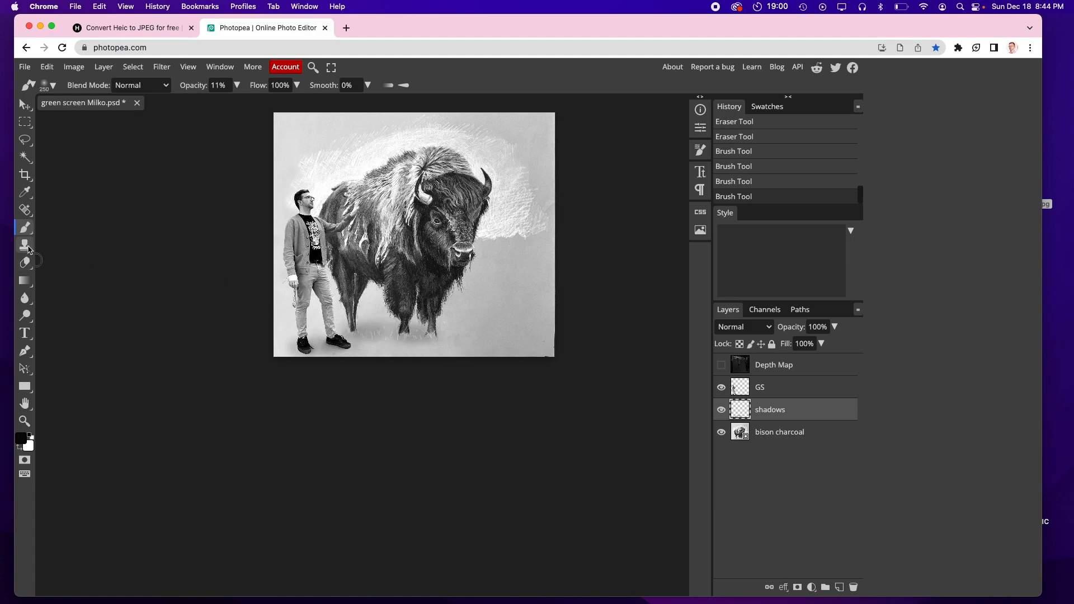
Step: Erase part of the shadow beneath the bison and dab fresh shadow under its hooves
click(25, 262)
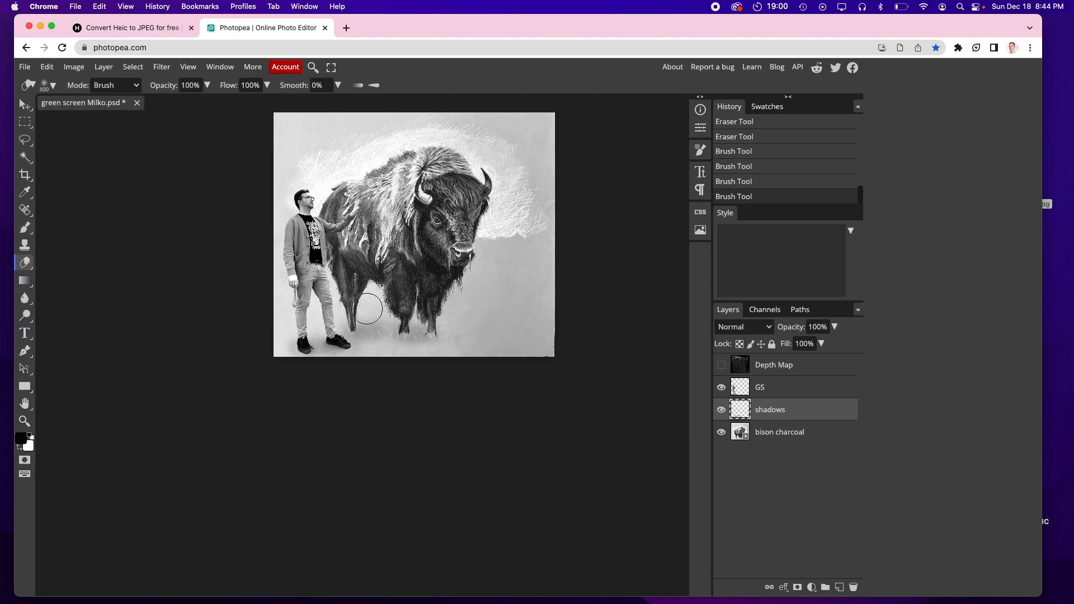
drag(401, 303, 482, 314)
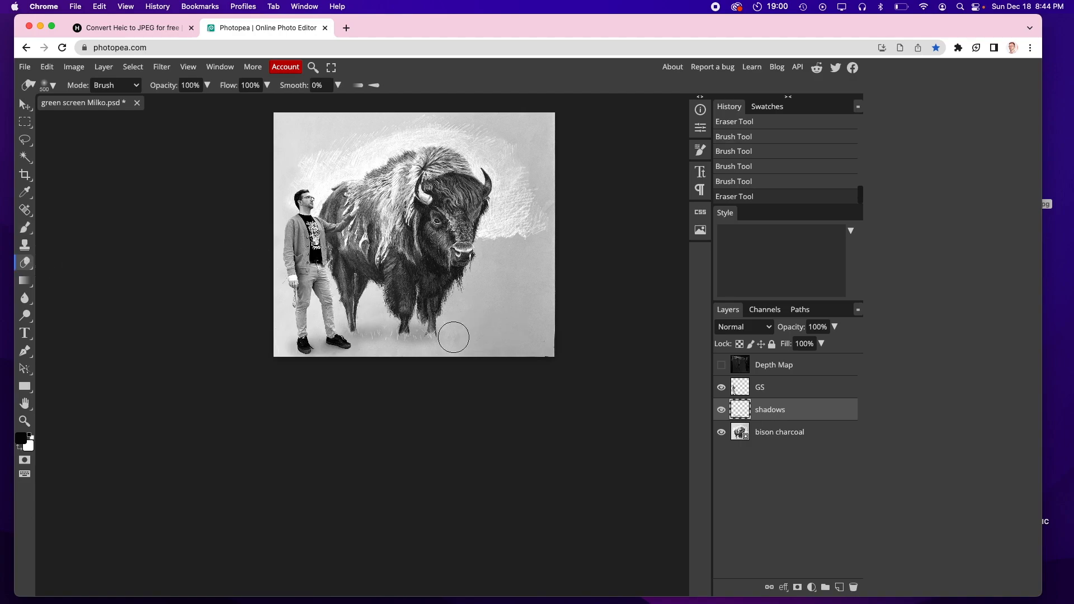
click(32, 227)
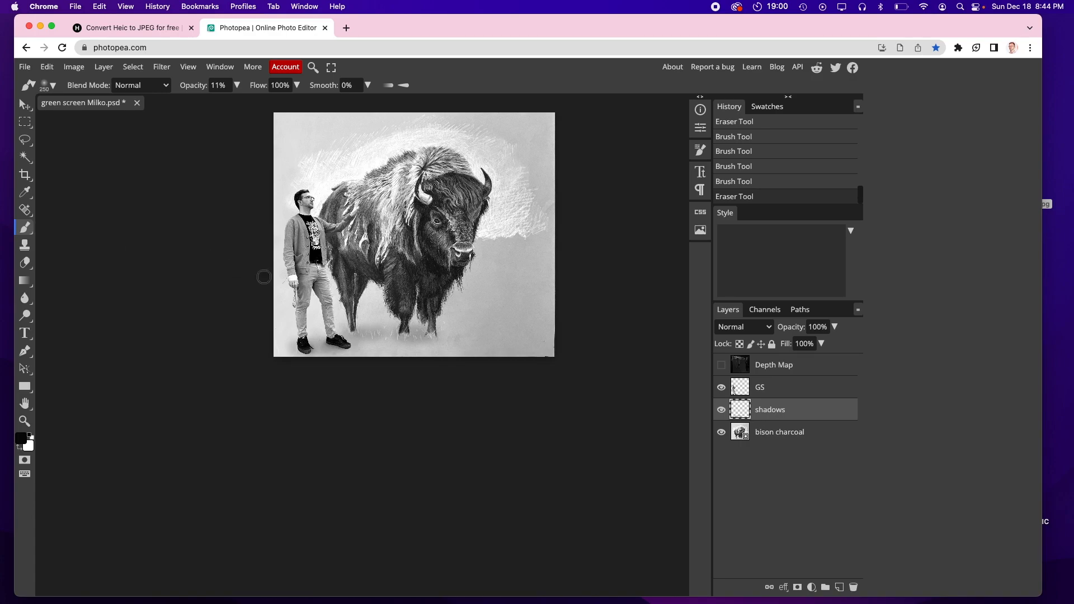
click(400, 333)
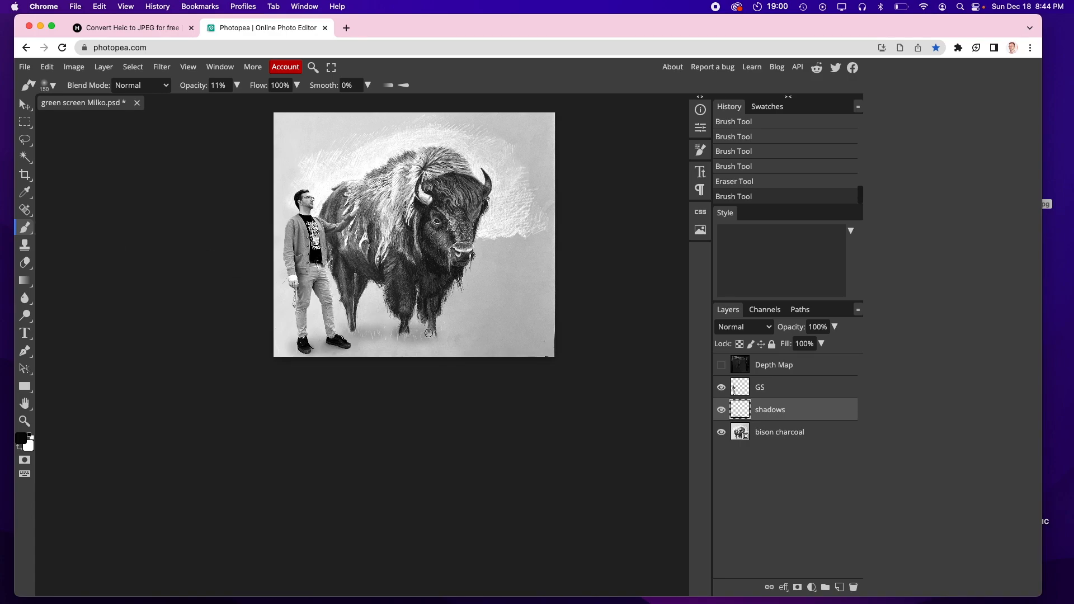
click(424, 332)
click(395, 332)
click(360, 332)
Step: Paint a soft shadow on the bison's fur beneath the person's hand with a smaller brush
scroll(351, 216, up, 3)
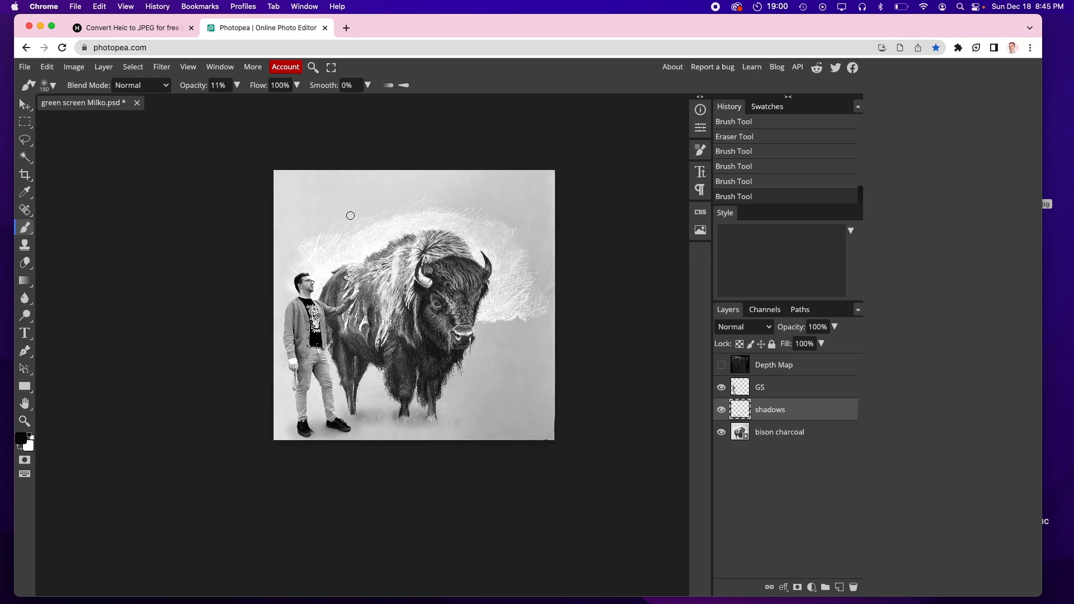
scroll(350, 215, up, 10)
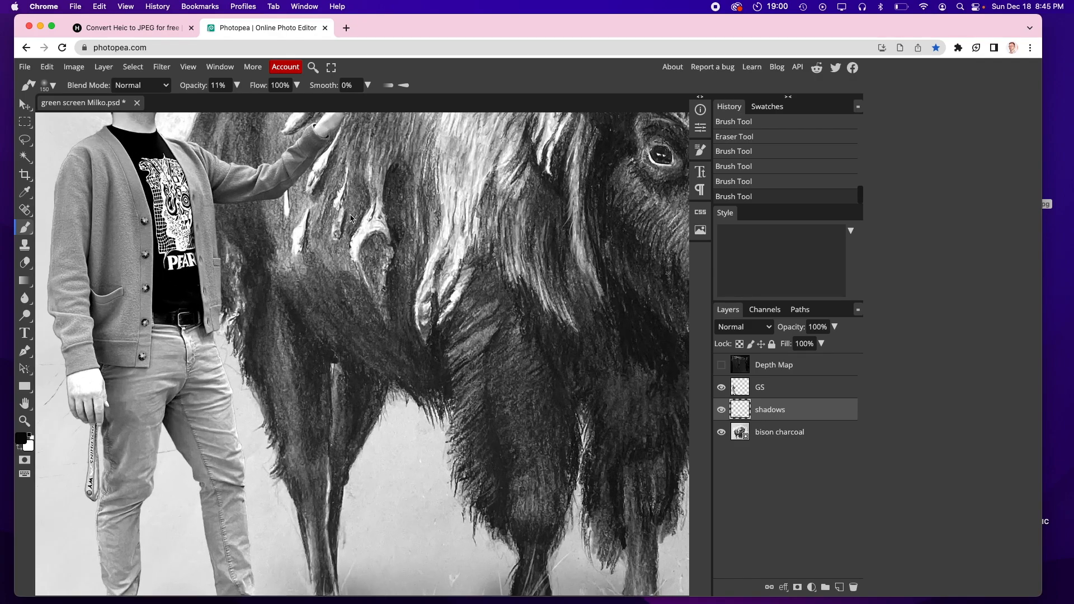
scroll(216, 235, down, 2)
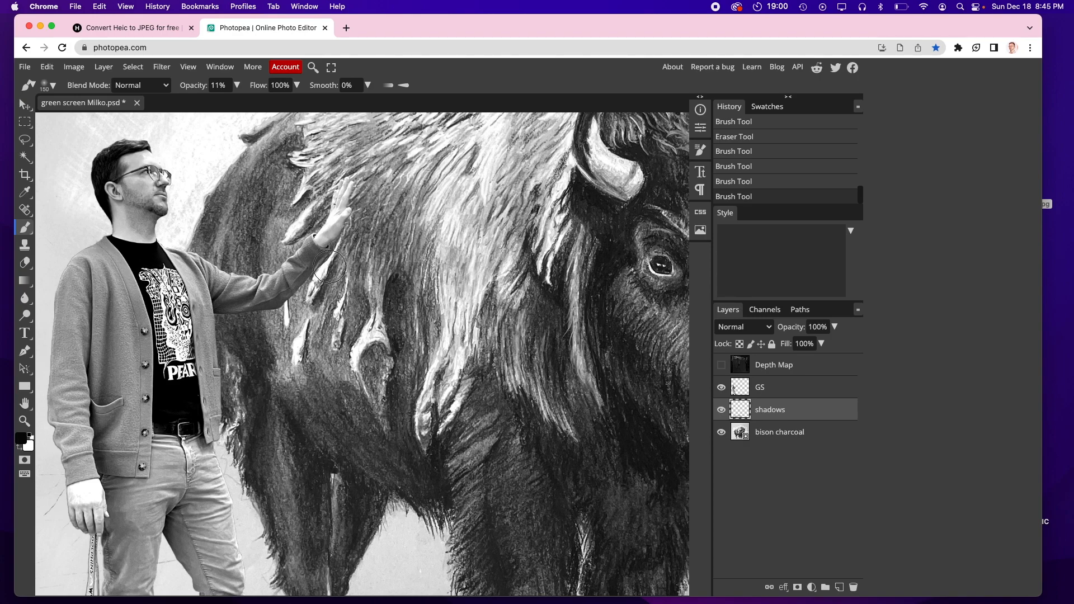
key(bracketleft)
key(bracketleft)
key(bracketleft)
key(bracketleft)
drag(334, 247, 331, 313)
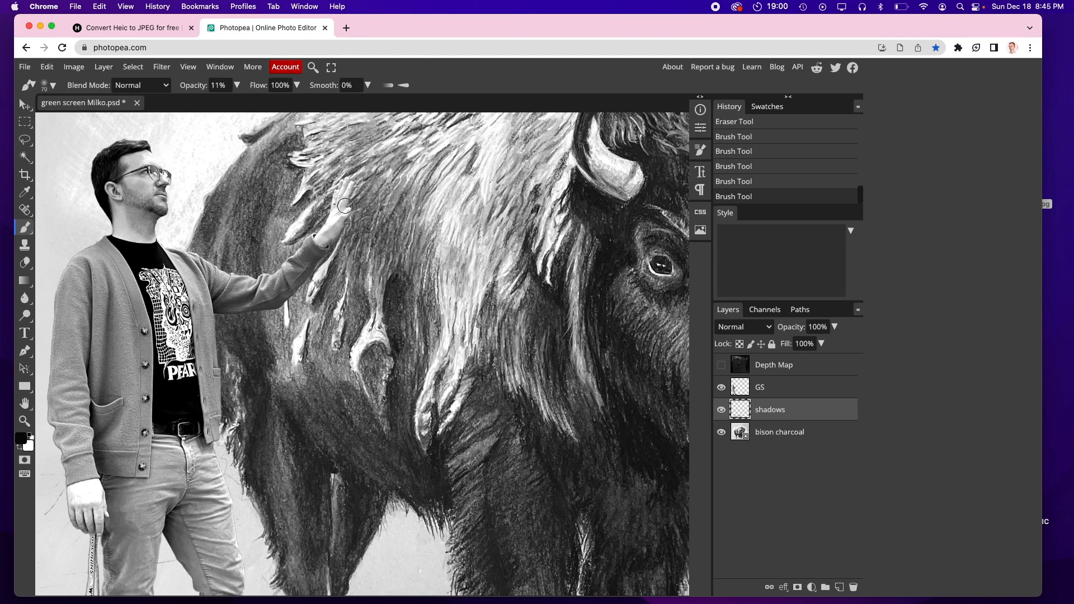
drag(329, 289, 333, 344)
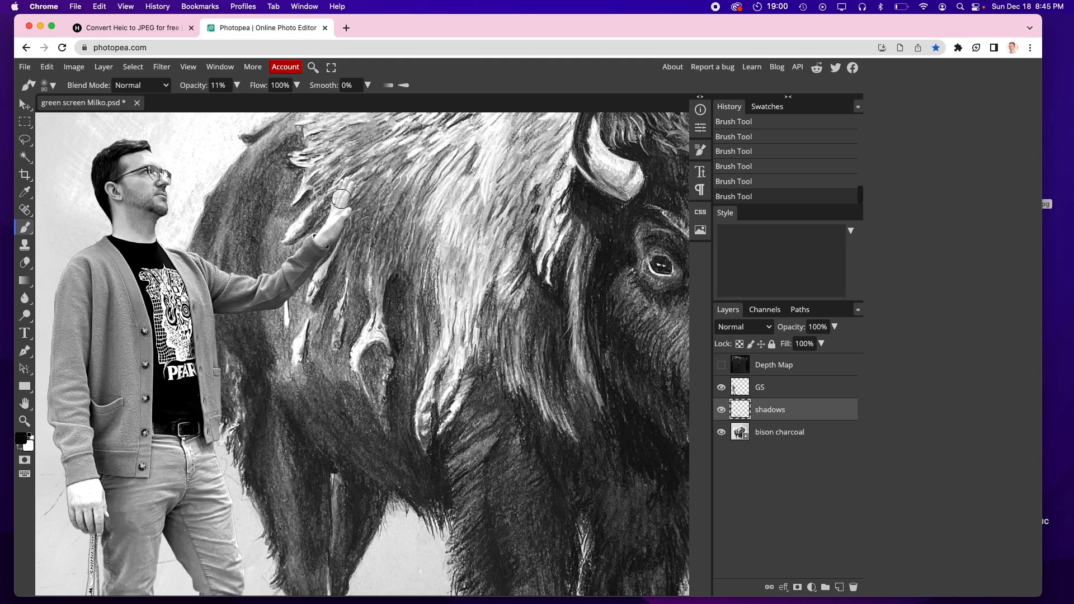
drag(339, 248, 333, 342)
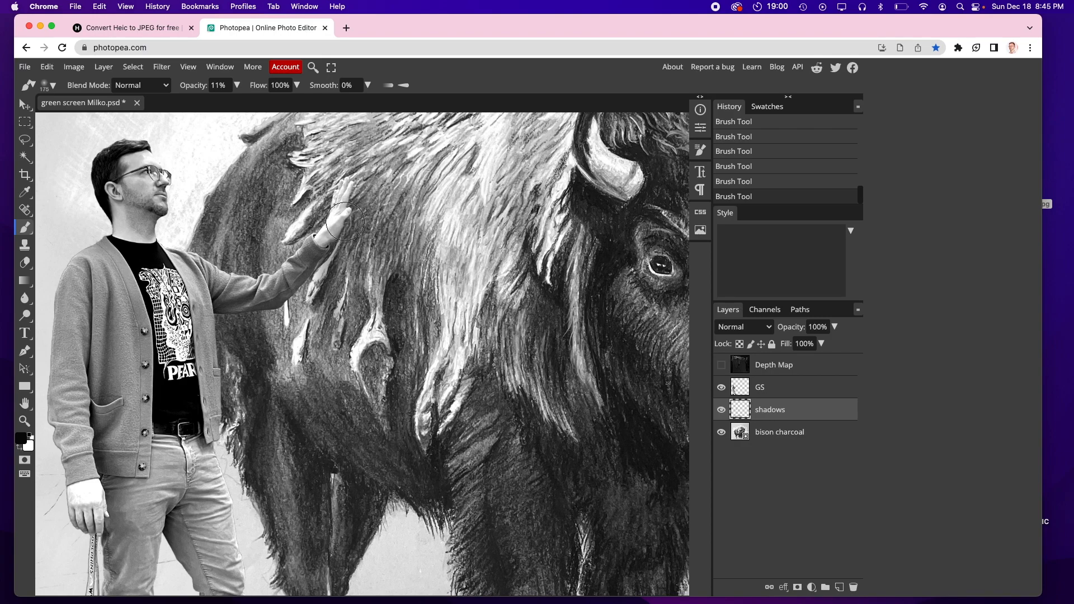
Step: Add more shadow strokes along the edge of the hand on the bison's fur
key(bracketright)
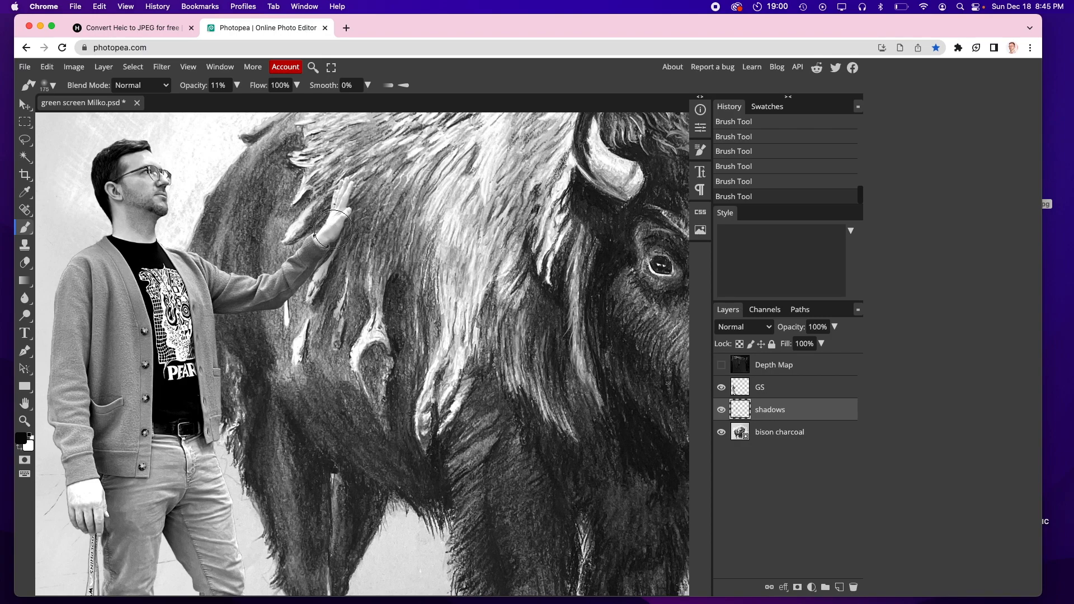
key(bracketleft)
key(bracketleft)
key(bracketleft)
key(bracketleft)
drag(345, 184, 337, 229)
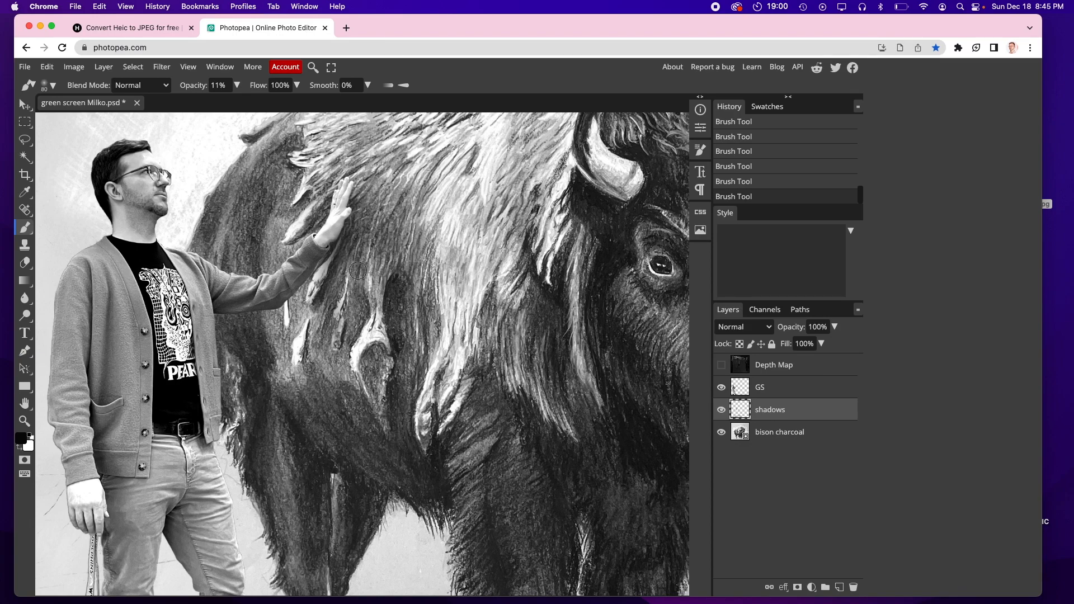
drag(342, 261, 331, 324)
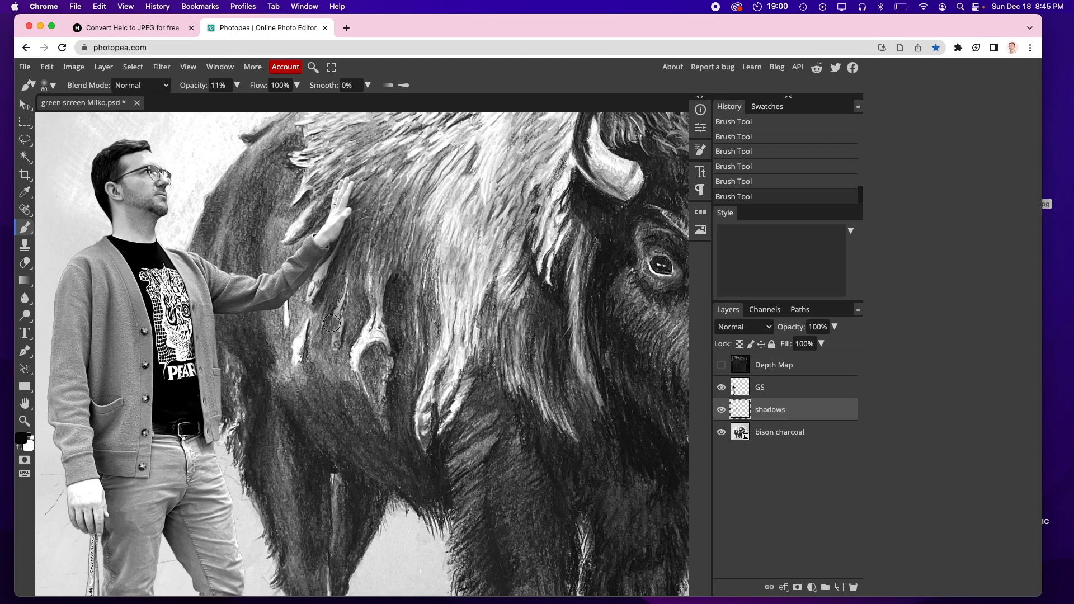
scroll(370, 241, up, 3)
scroll(379, 208, down, 2)
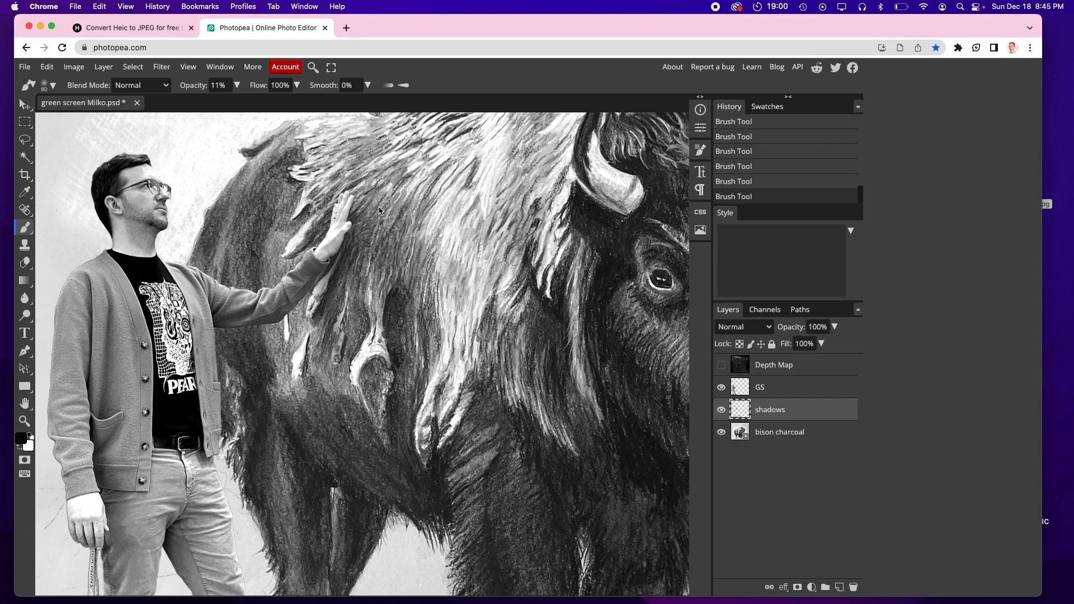
key(super+bracketright)
key(super+bracketright)
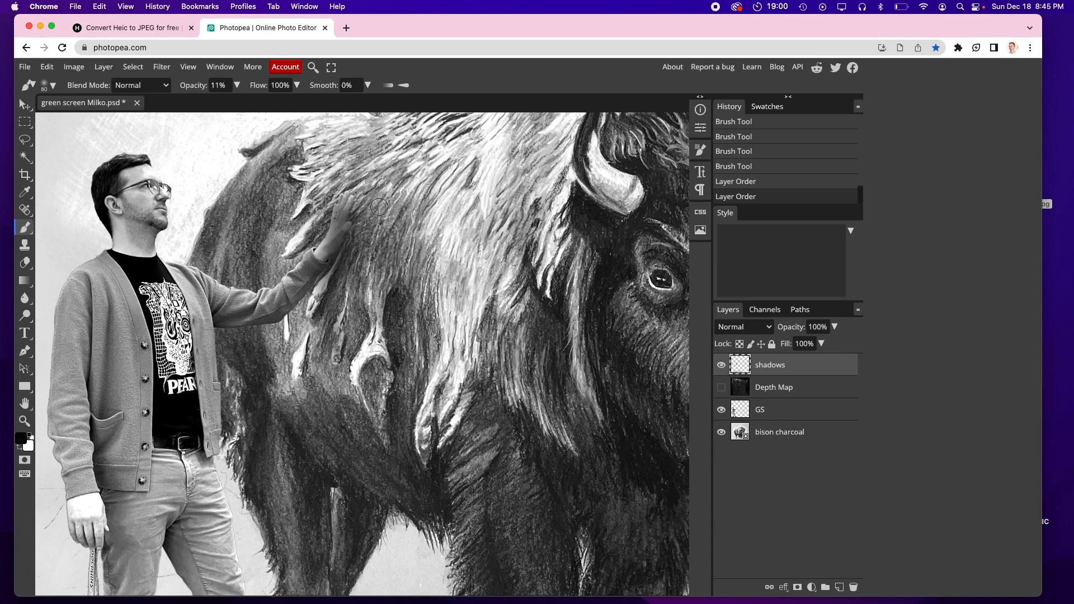
key(super+z)
key(super+z)
Step: Erase stray edges around the person's fingers on the GS layer with a much smaller eraser
scroll(379, 210, up, 3)
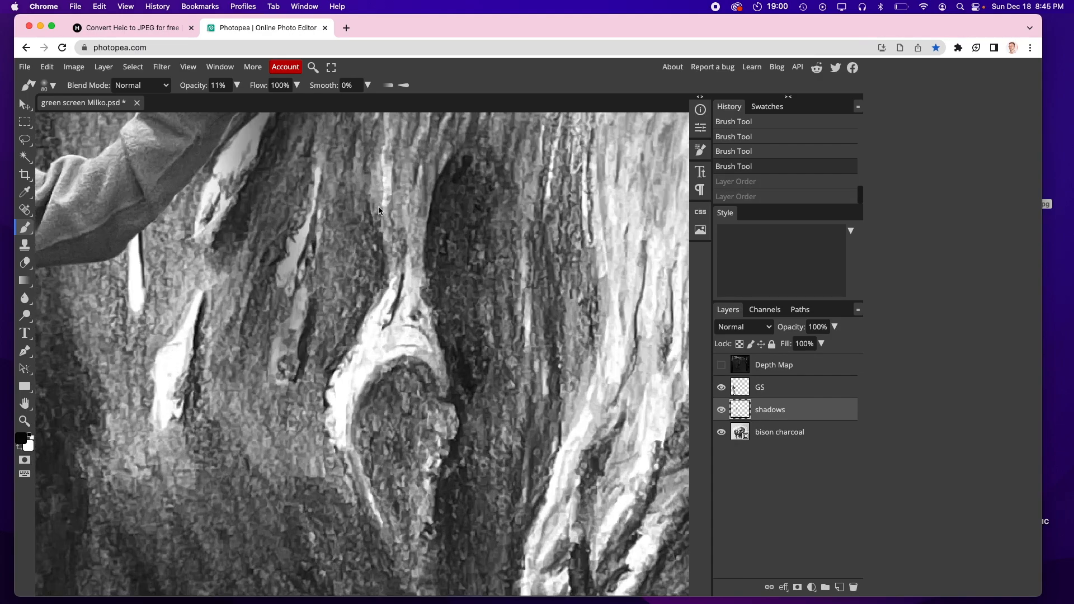
scroll(413, 243, up, 2)
scroll(414, 243, down, 3)
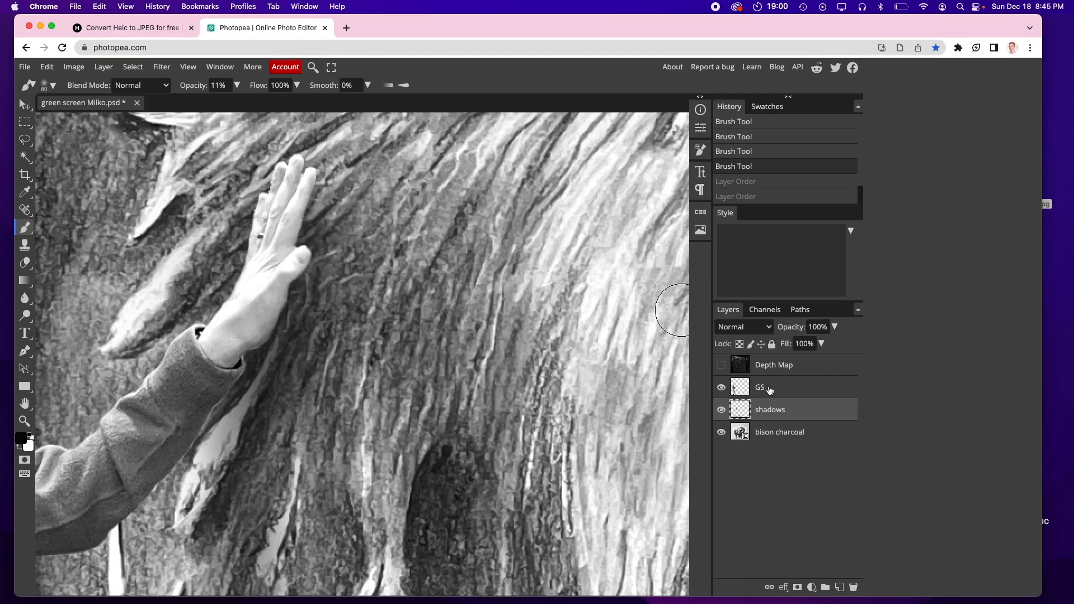
click(770, 390)
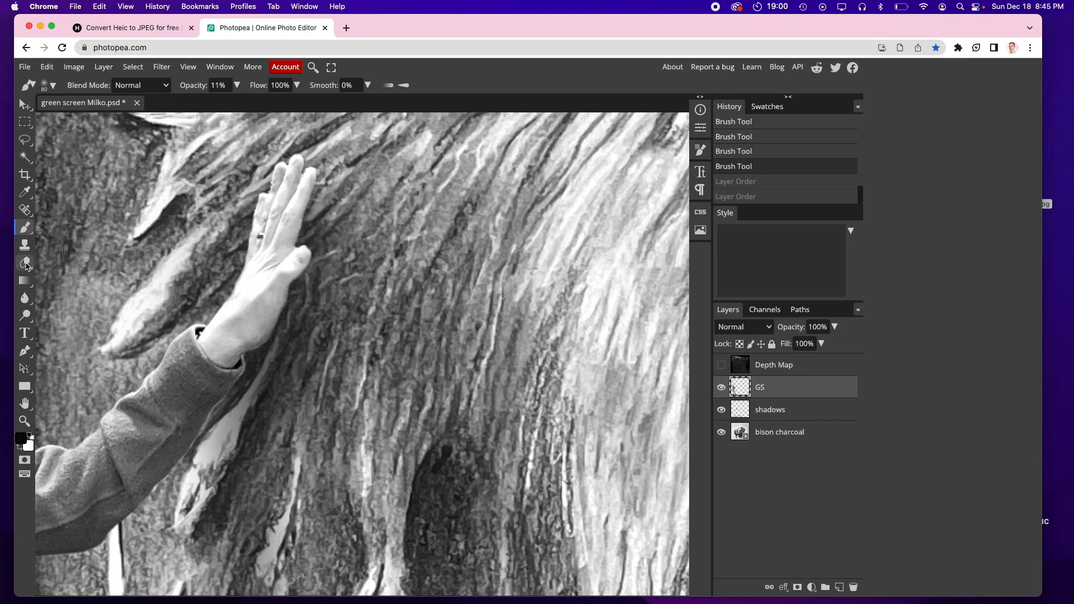
key(e)
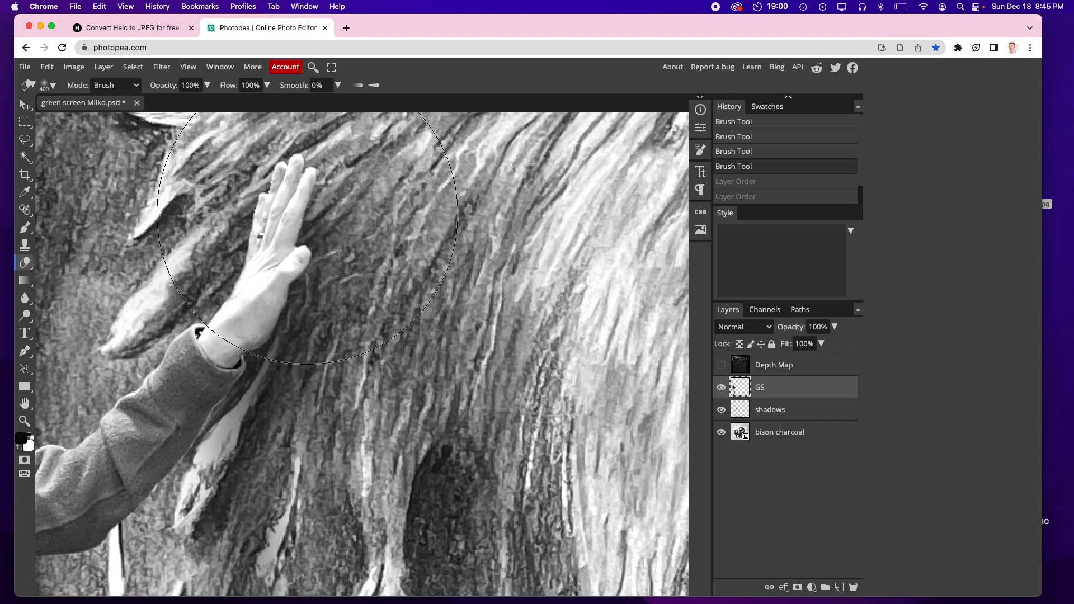
key(bracketleft)
key(bracketleft)
key(bracketleft)
key(bracketleft)
key(bracketleft)
key(bracketleft)
key(bracketleft)
key(bracketleft)
key(bracketleft)
mouse_move(312, 191)
mouse_down()
mouse_move(302, 220)
mouse_move(311, 215)
mouse_move(297, 223)
mouse_up()
key(bracketleft)
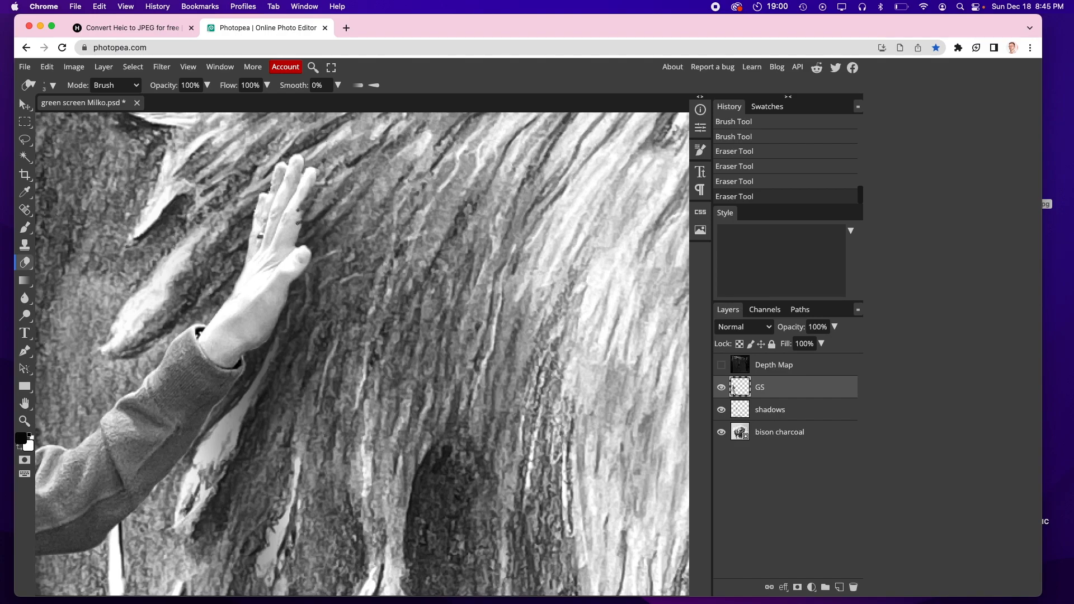
drag(316, 178, 313, 178)
drag(299, 239, 291, 230)
drag(295, 281, 288, 277)
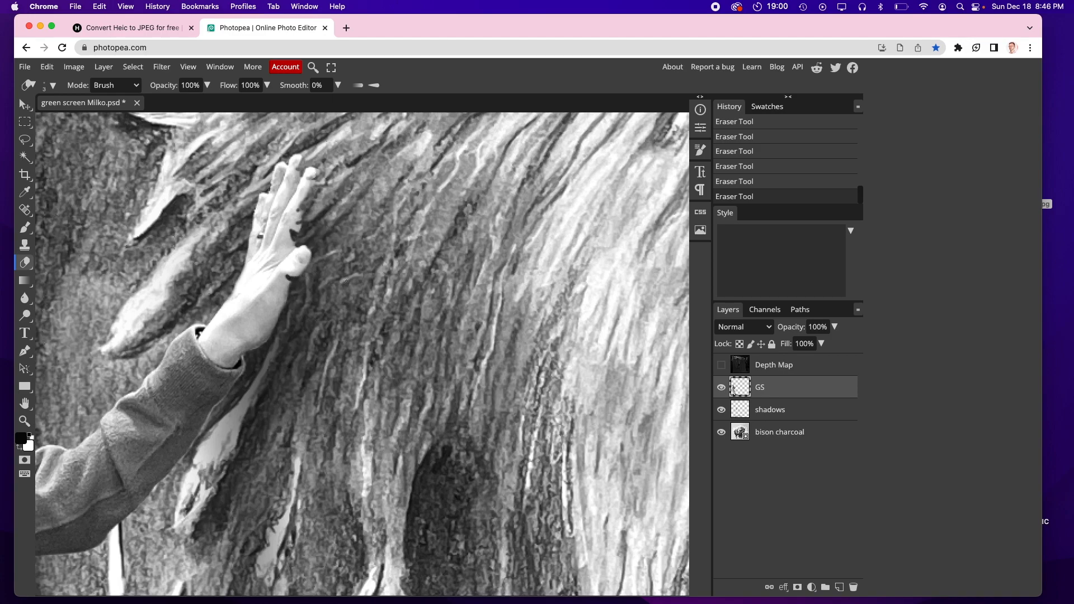
Step: Save the composite as a PSD named interactive.psd to the Desktop
scroll(351, 256, down, 5)
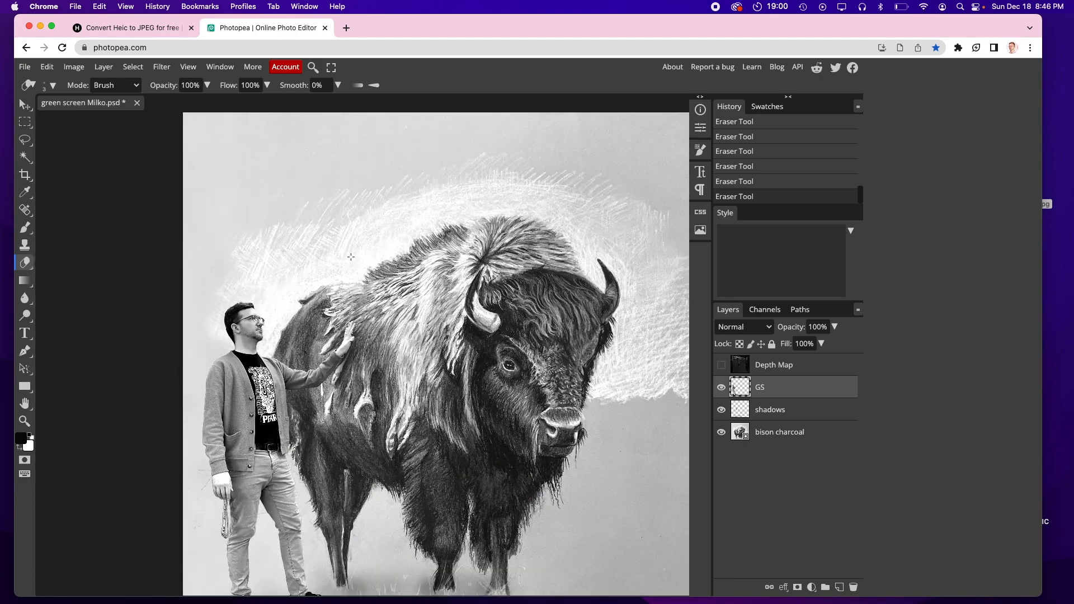
scroll(351, 257, down, 1)
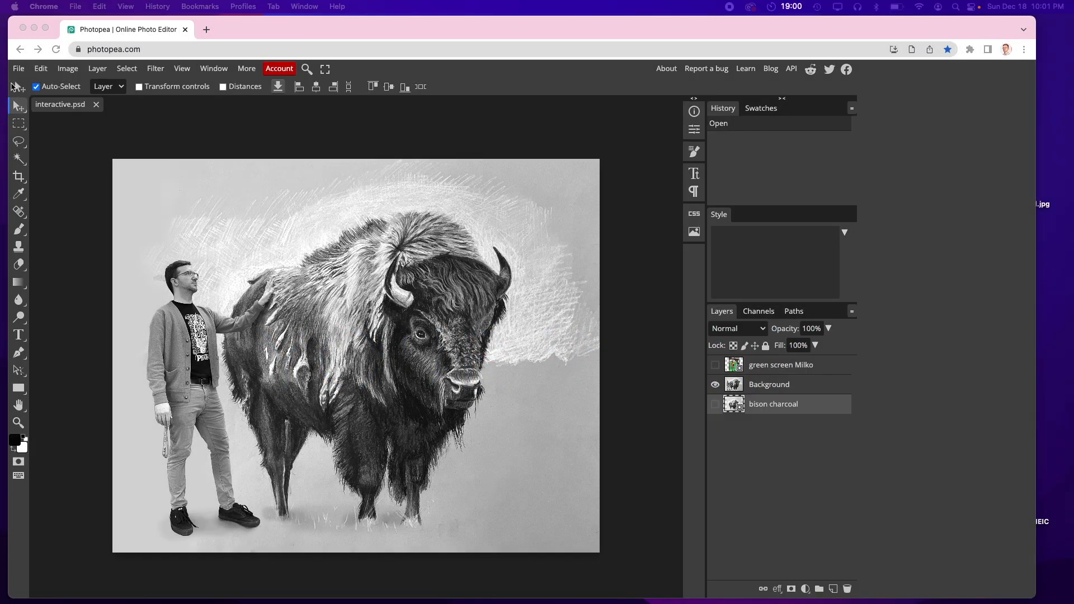
click(19, 74)
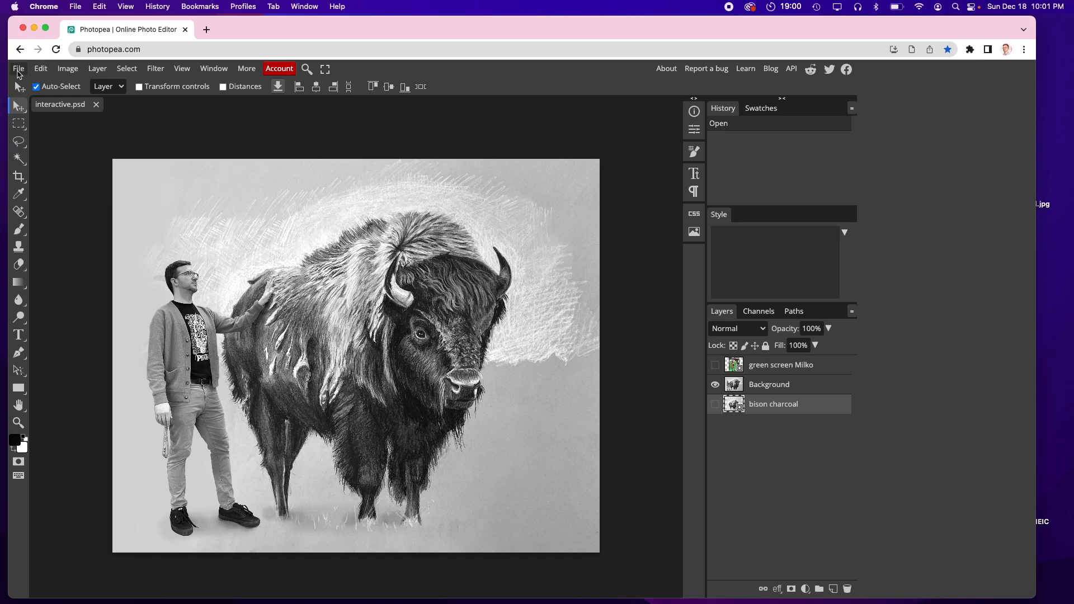
click(19, 71)
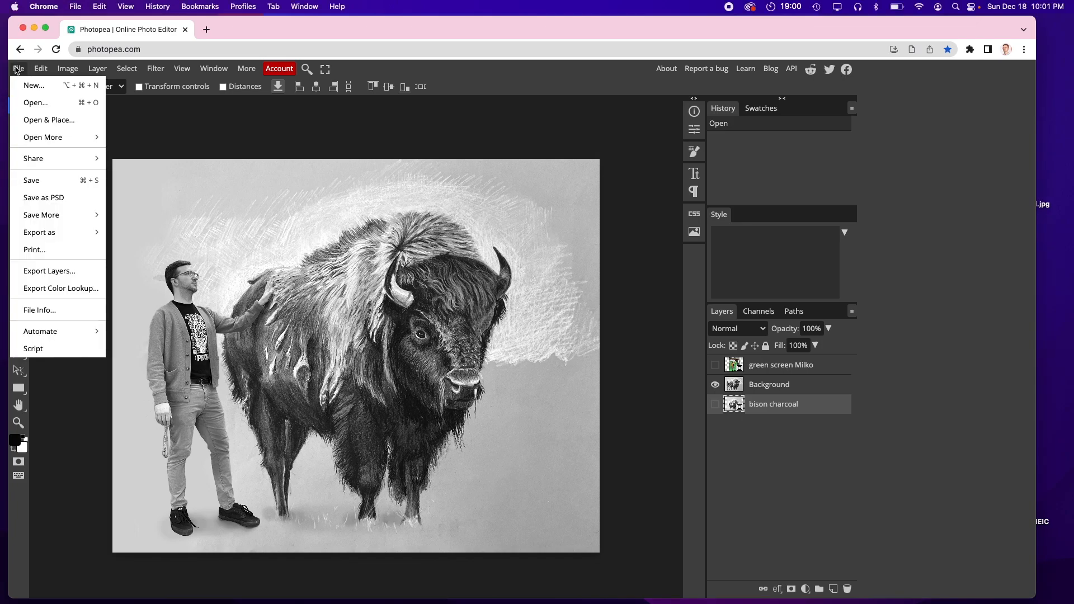
click(68, 200)
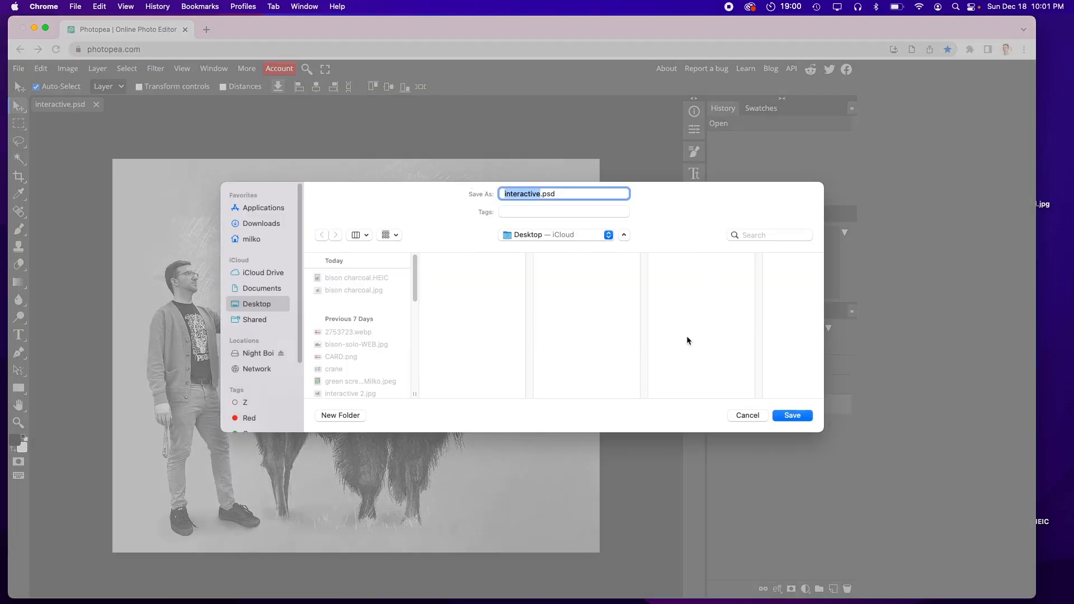
click(792, 415)
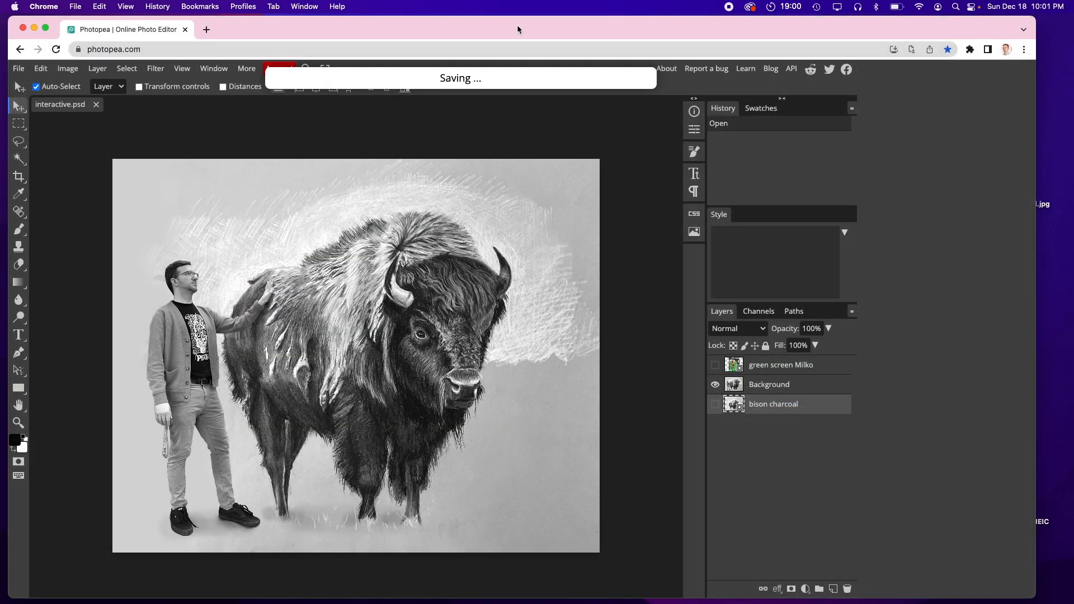
Step: Reload Photopea and reopen interactive.psd by dropping the saved file from the desktop into it
drag(517, 26, 347, 147)
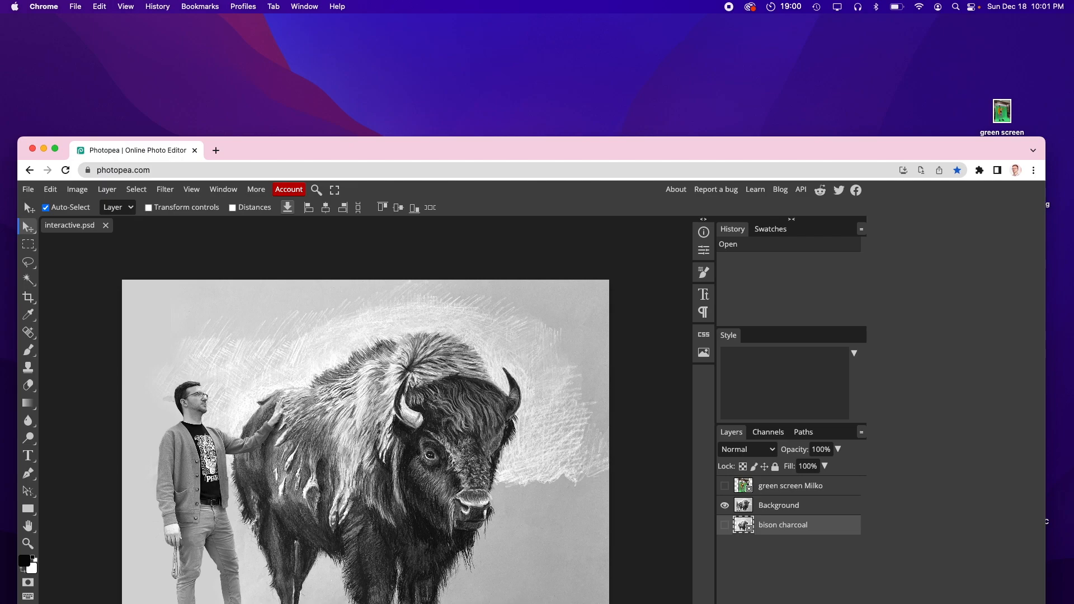
drag(210, 20, 994, 46)
drag(655, 151, 674, 102)
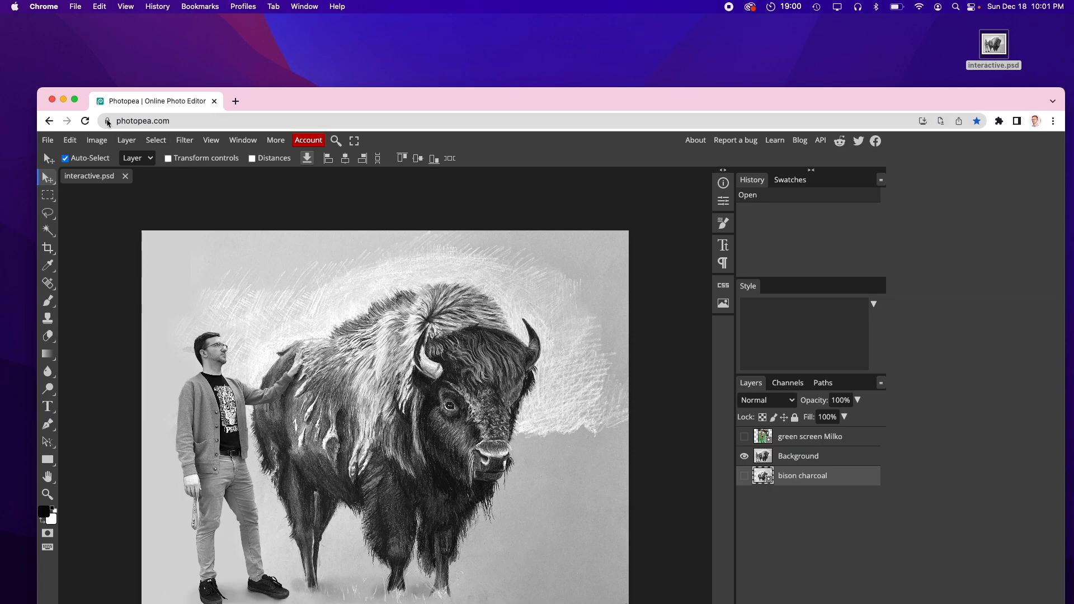
click(85, 123)
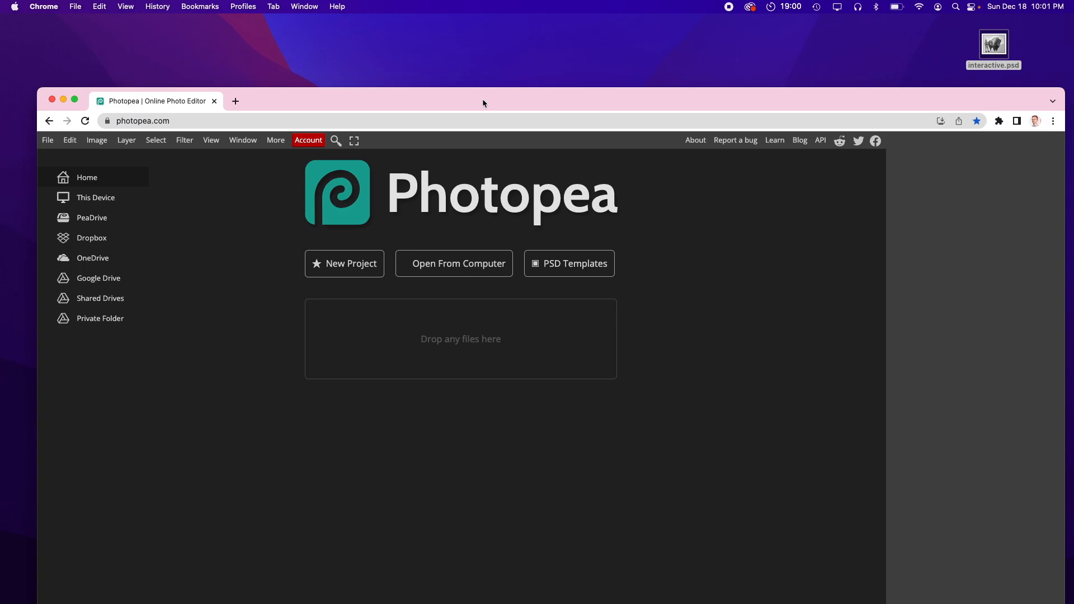
drag(482, 99, 478, 94)
drag(994, 44, 439, 359)
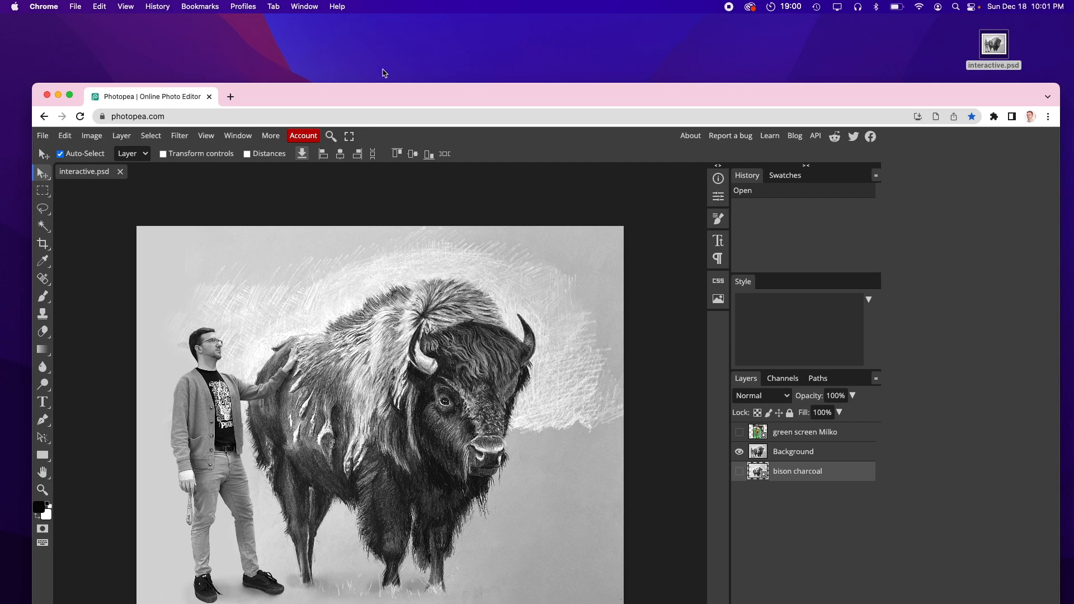
drag(374, 100, 374, 28)
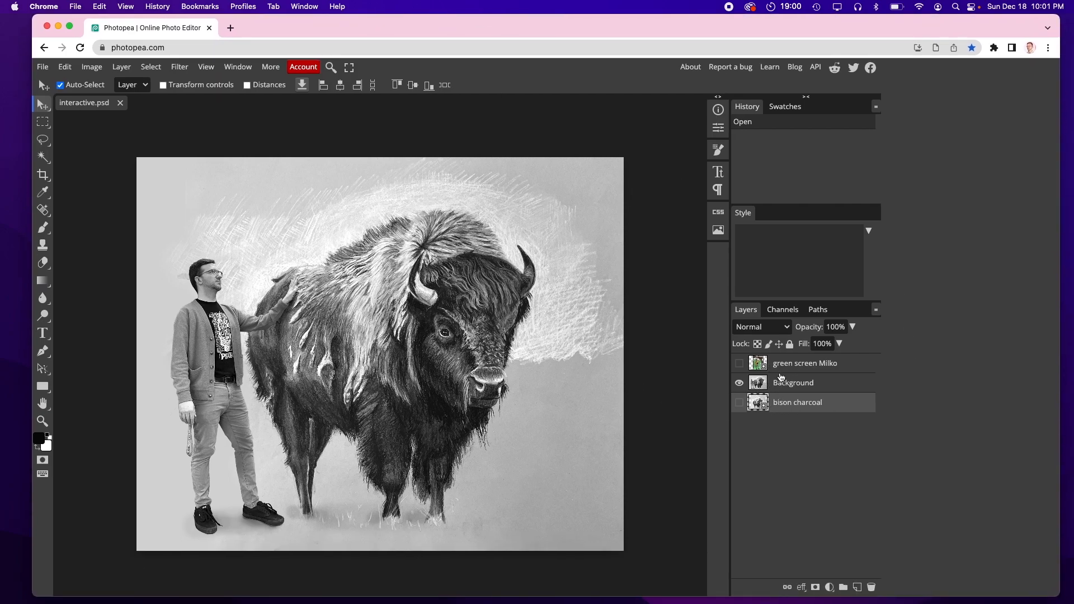
drag(310, 28, 290, 27)
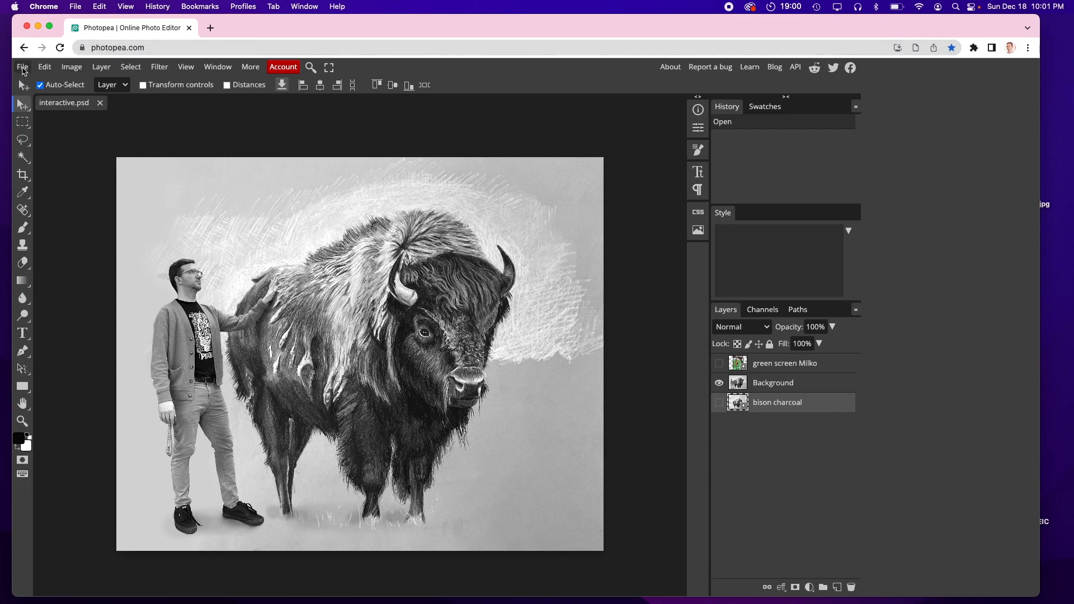
mouse_move(347, 21)
mouse_down()
mouse_move(362, 216)
mouse_move(371, 119)
mouse_move(361, 26)
mouse_up()
Step: Export the image as a JPG named interactive at 98% quality
click(39, 68)
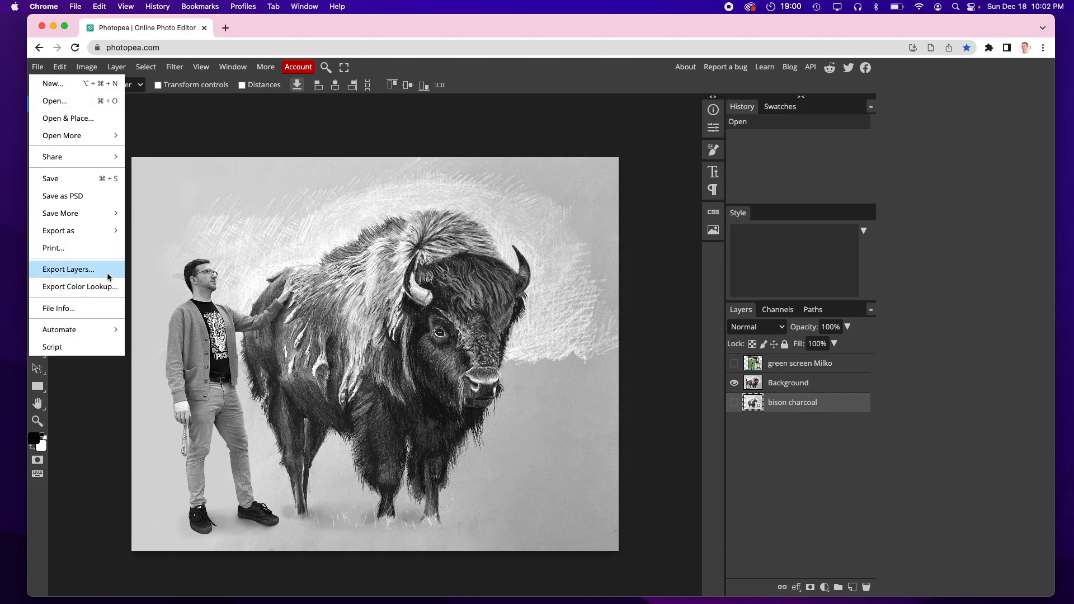
mouse_move(94, 231)
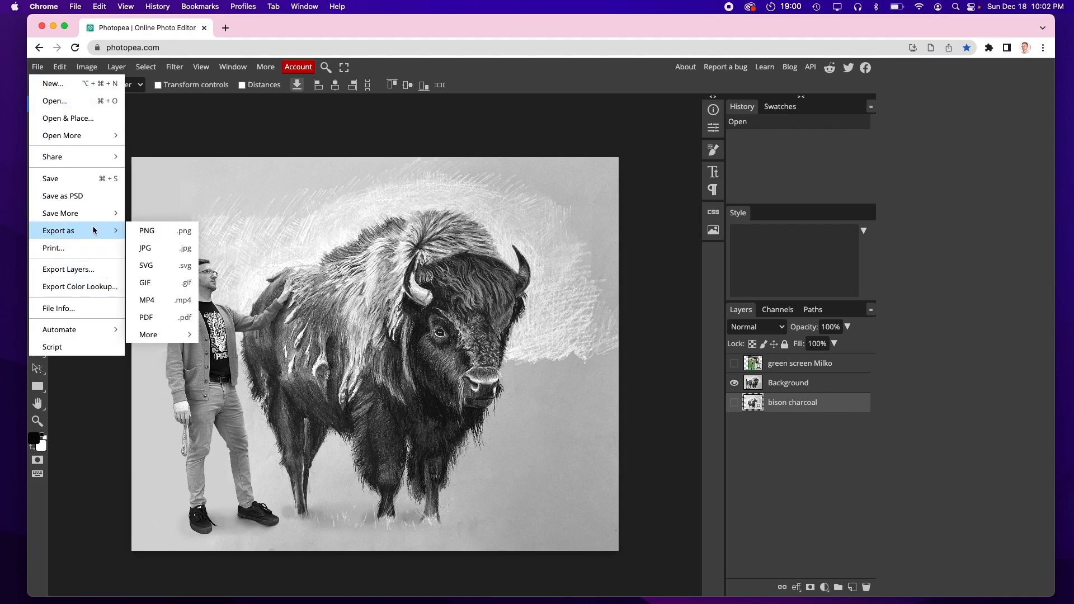
click(156, 255)
drag(513, 253, 509, 253)
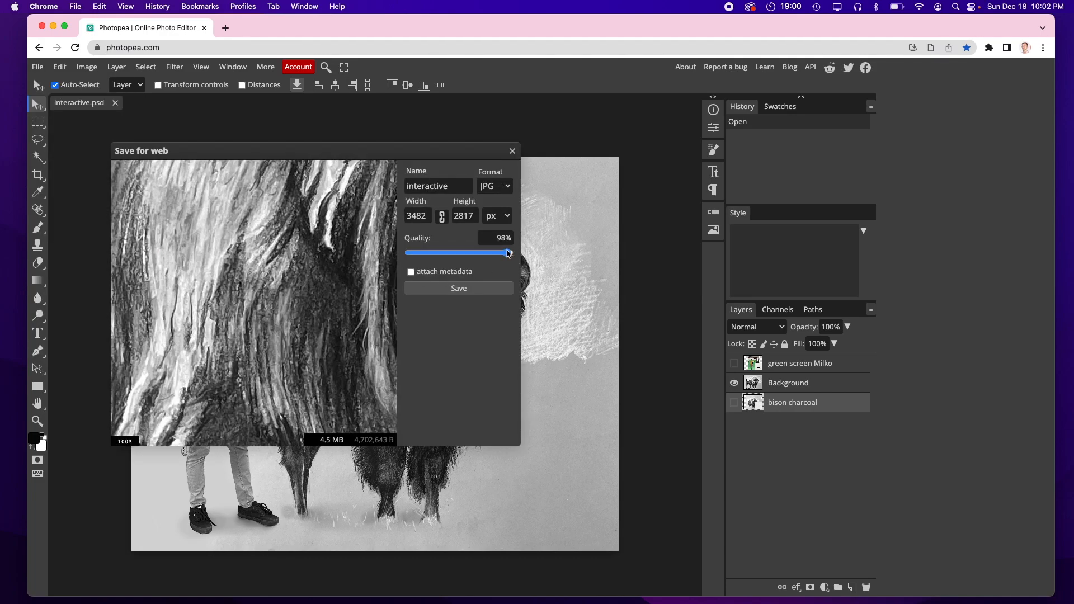
click(464, 289)
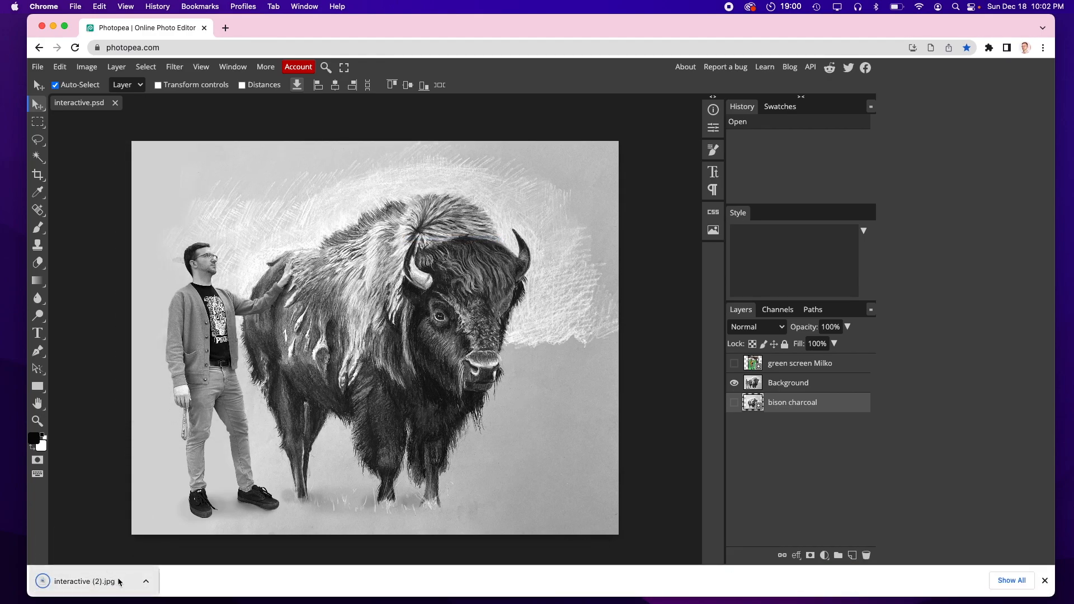
Step: Open the exported interactive (2).jpg in Preview to inspect the final composite
drag(119, 582, 92, 586)
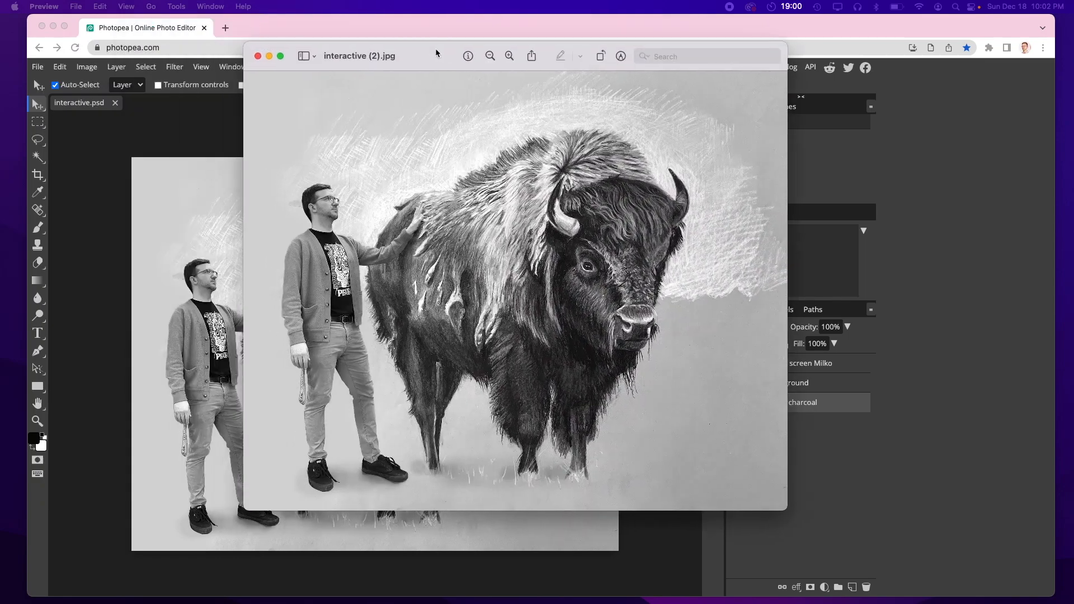
drag(435, 48, 370, 82)
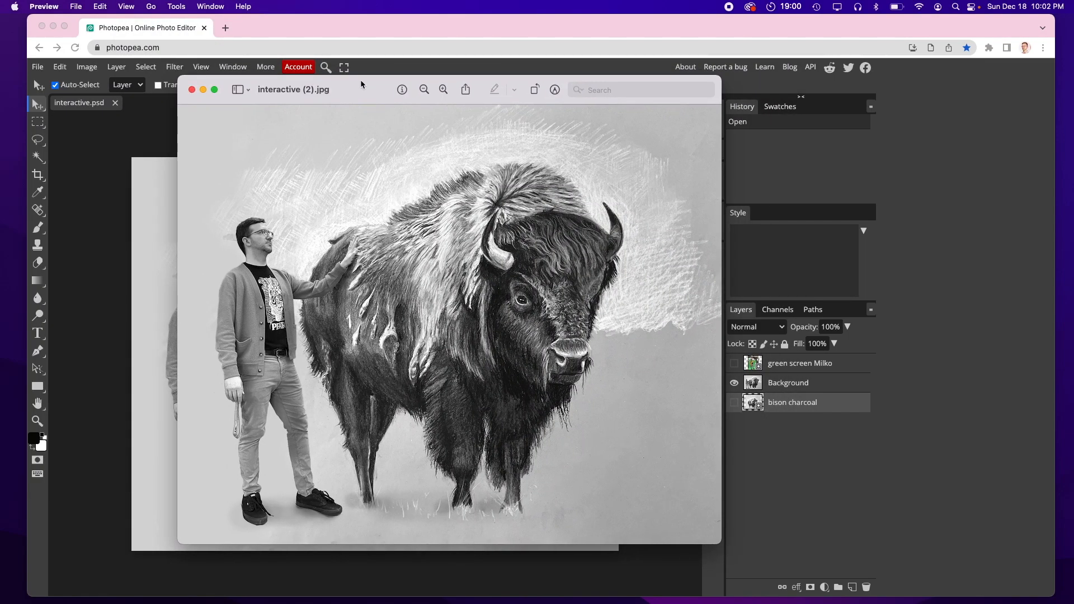
drag(360, 87, 372, 39)
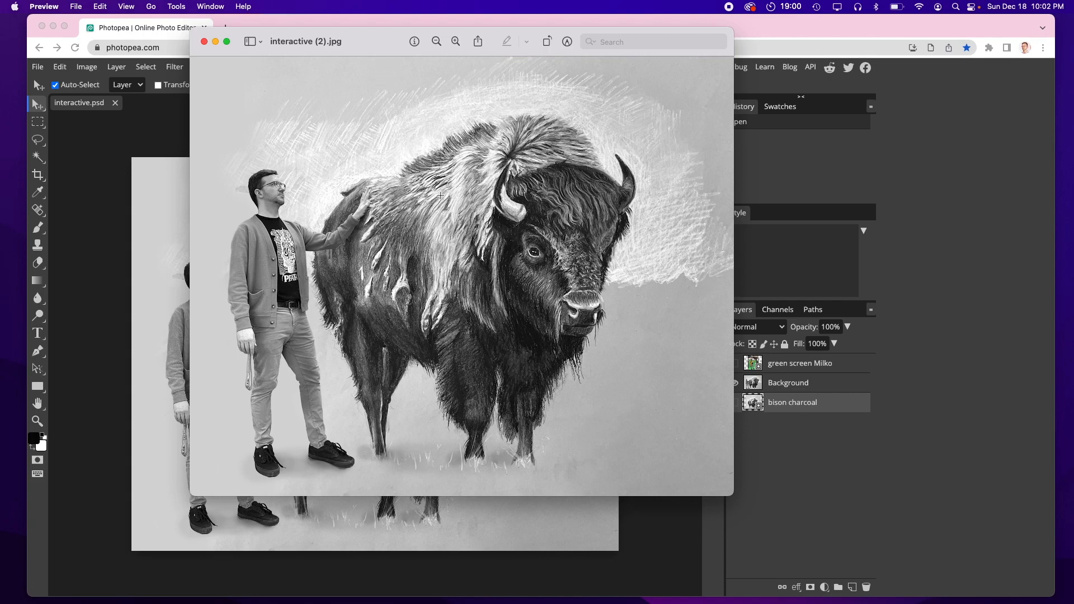
drag(370, 50, 429, 41)
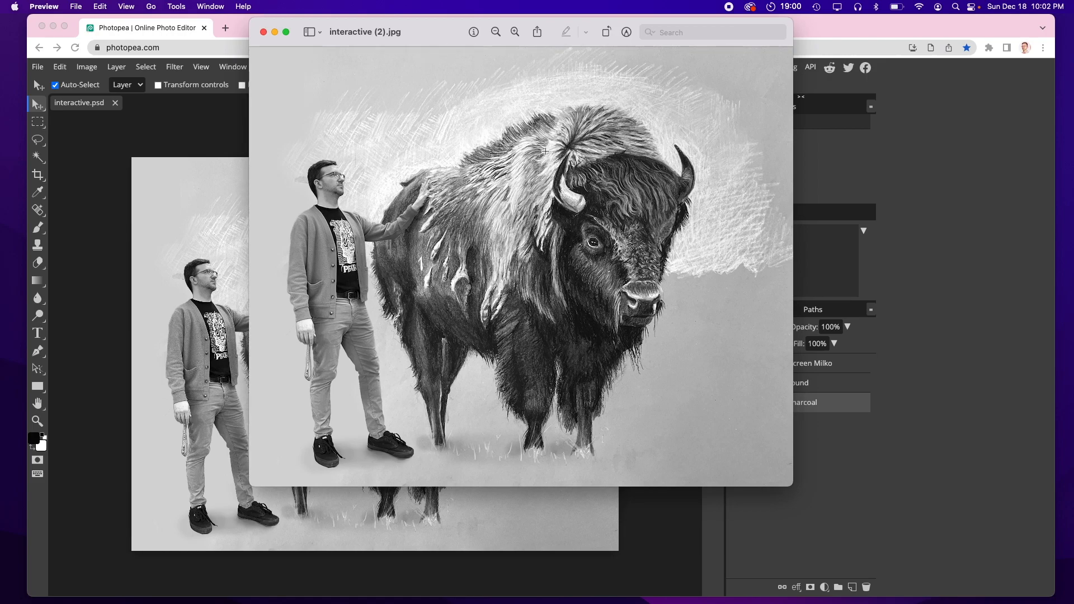
drag(430, 30, 487, 27)
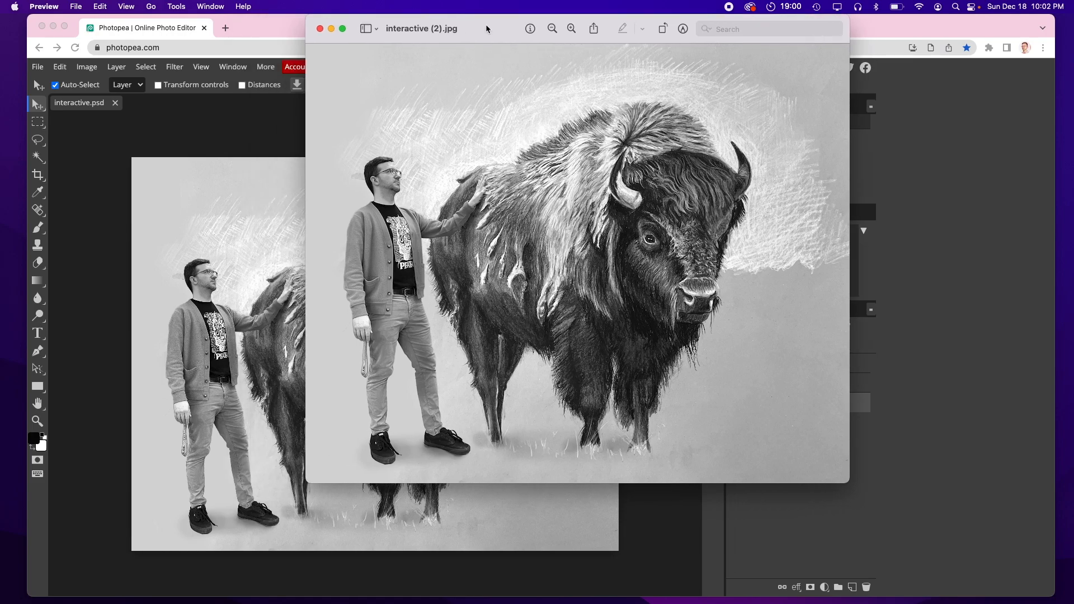